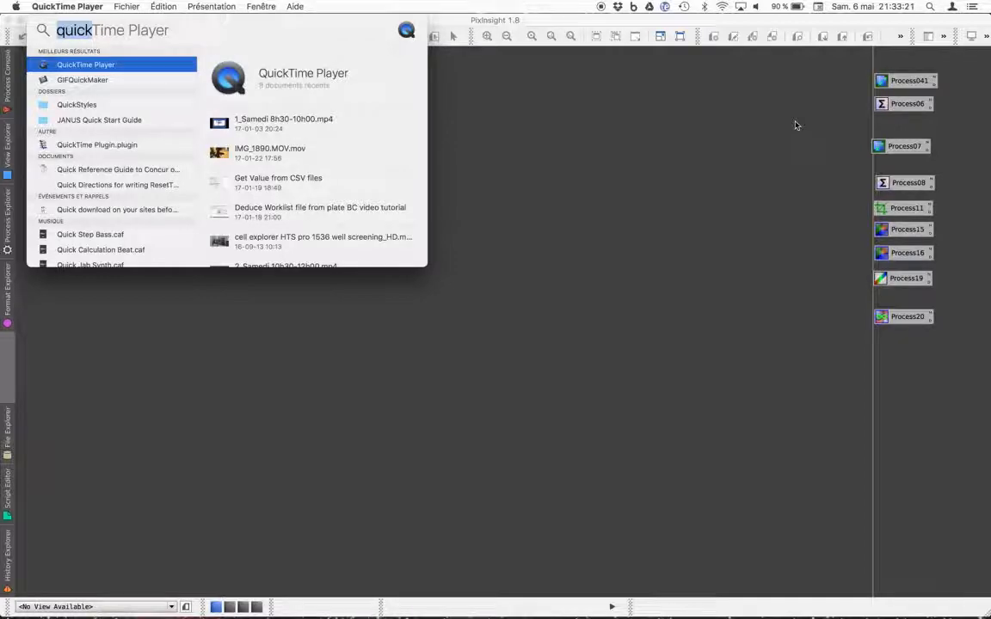
- Find the PI folder with the system search and open its index.html presentation in Safari
{"action": "key", "text": "Down"}
{"action": "key", "text": "Down"}
{"action": "key", "text": "Down"}
{"action": "key", "text": "Down"}
{"action": "key", "text": "Down"}
{"action": "key", "text": "Down"}
{"action": "key", "text": "Down"}
{"action": "key", "text": "Down"}
{"action": "key", "text": "Down"}
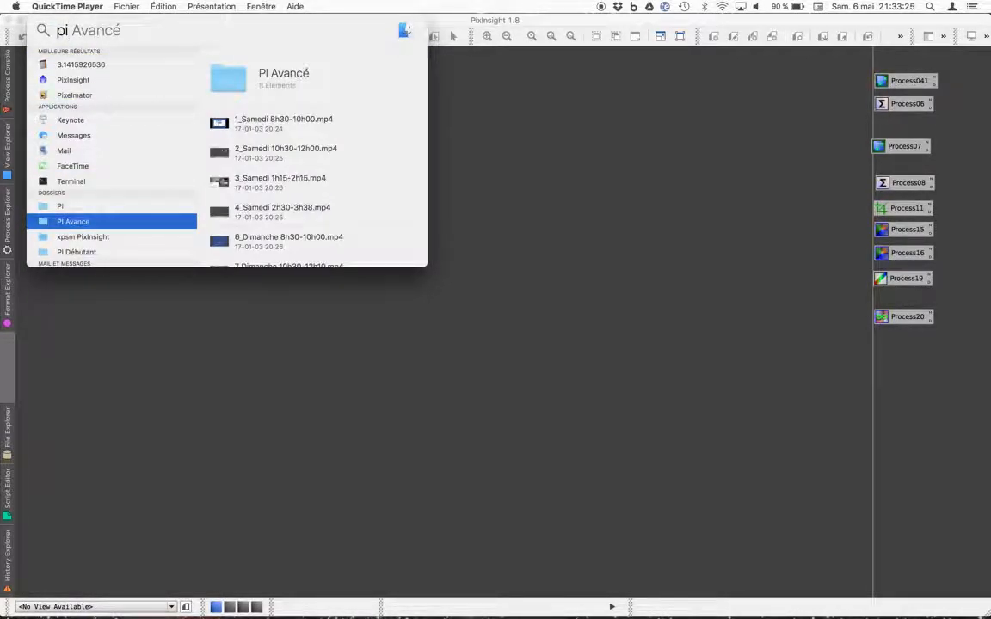
{"action": "key", "text": "Return"}
{"action": "double_click", "coordinate": [710, 92]}
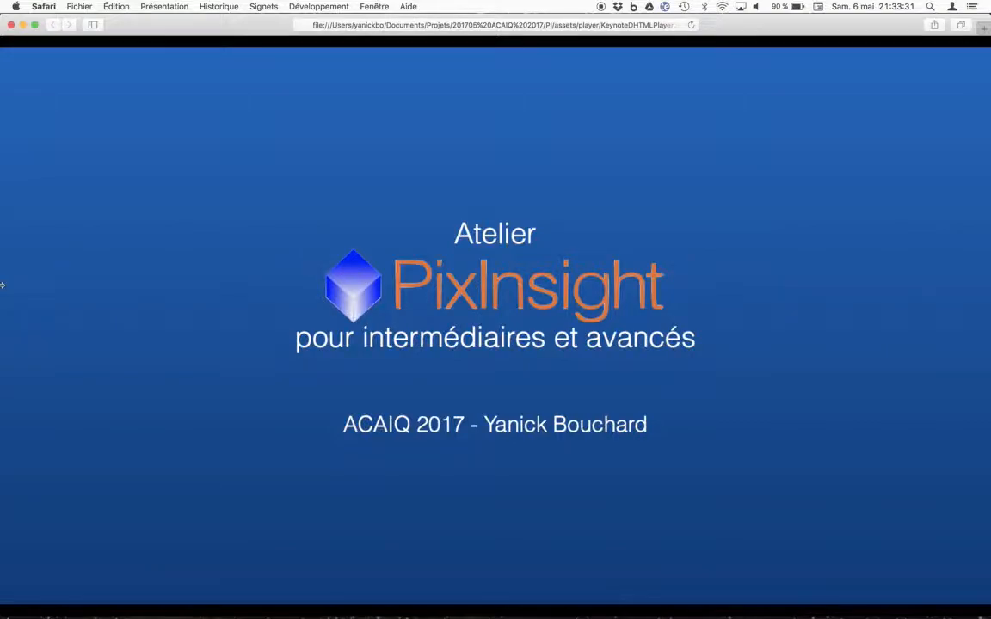
- Jump to slide 8 of the presentation, "Traitement cométaire"
{"action": "mouse_move", "coordinate": [5, 267]}
{"action": "scroll", "coordinate": [86, 404], "scroll_direction": "down", "scroll_amount": 5}
{"action": "scroll", "coordinate": [86, 408], "scroll_direction": "down", "scroll_amount": 3}
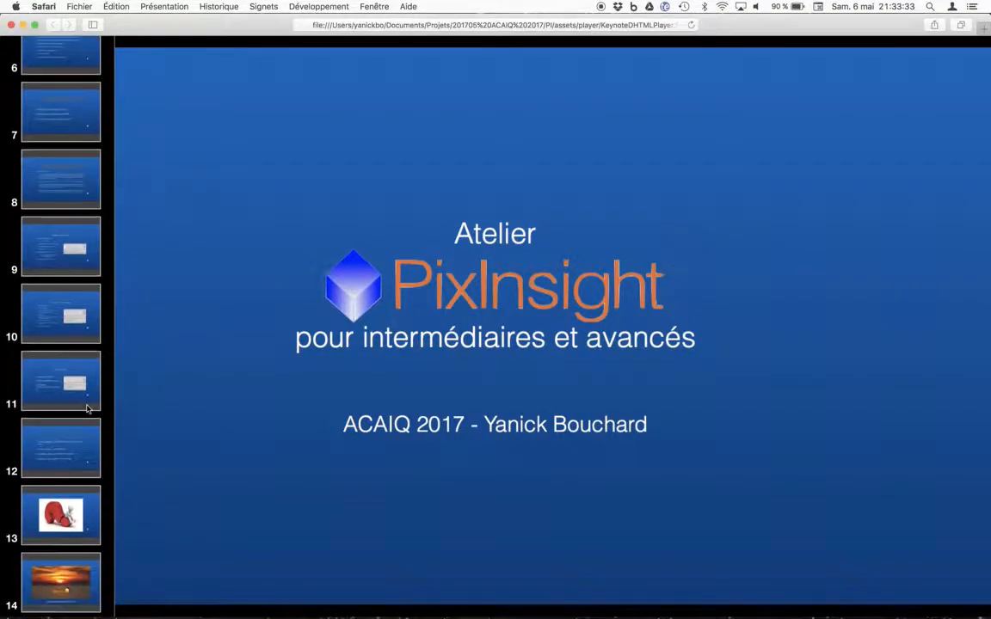
{"action": "left_click", "coordinate": [85, 194]}
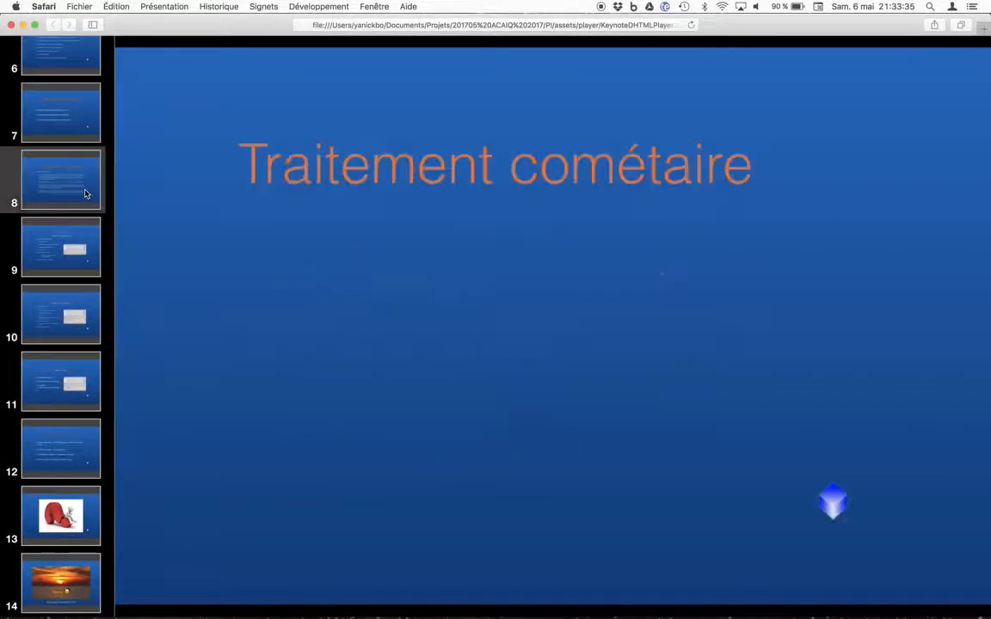
- Advance through the comet processing requirements up to the slide "Étape 1: Comète seule"
{"action": "left_click", "coordinate": [298, 292]}
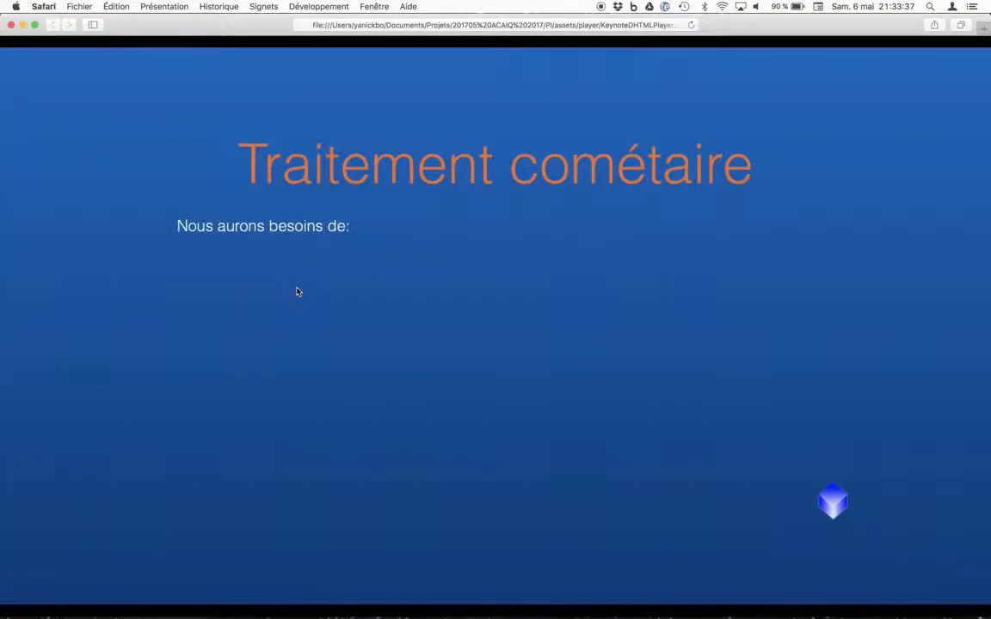
{"action": "left_click", "coordinate": [297, 293]}
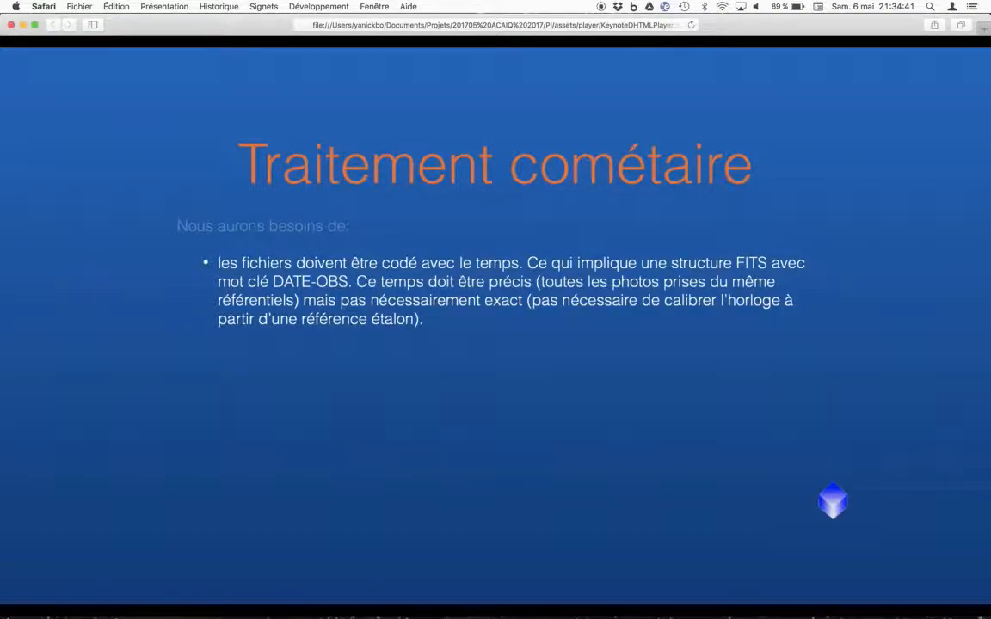
{"action": "key", "text": "Right"}
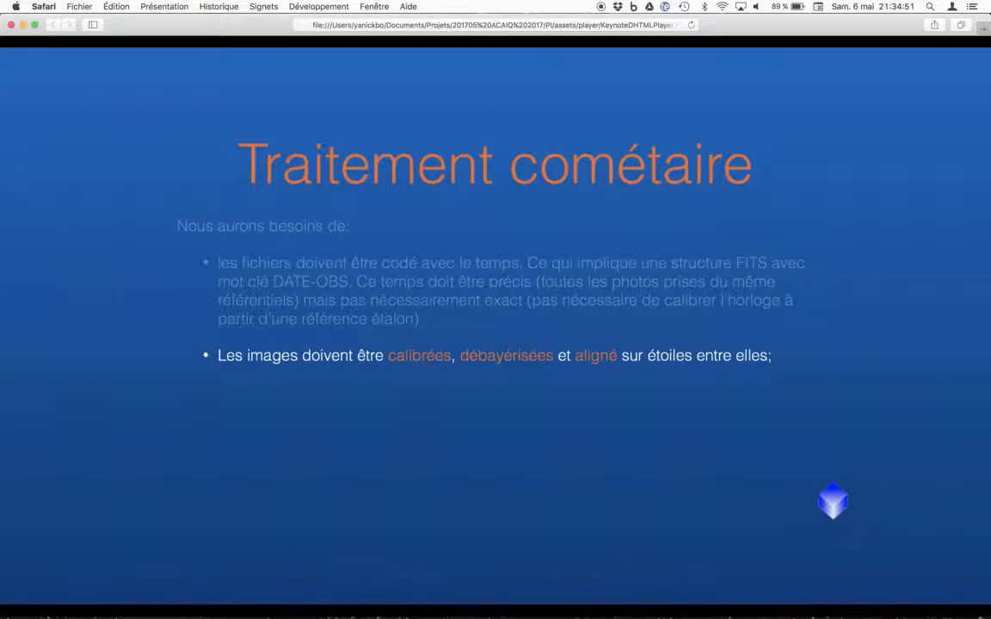
{"action": "key", "text": "Right"}
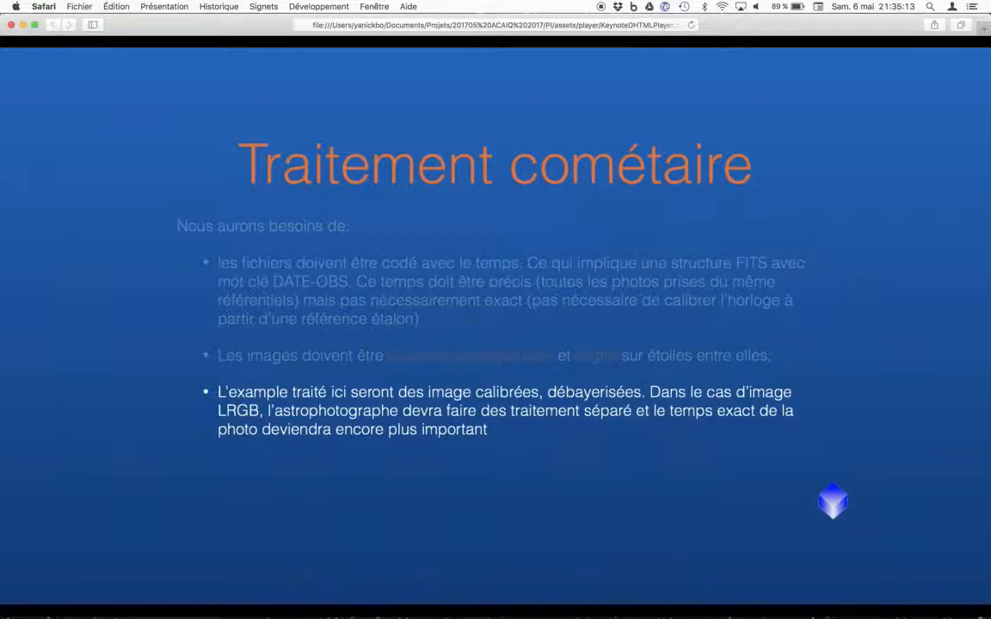
{"action": "key", "text": "Right"}
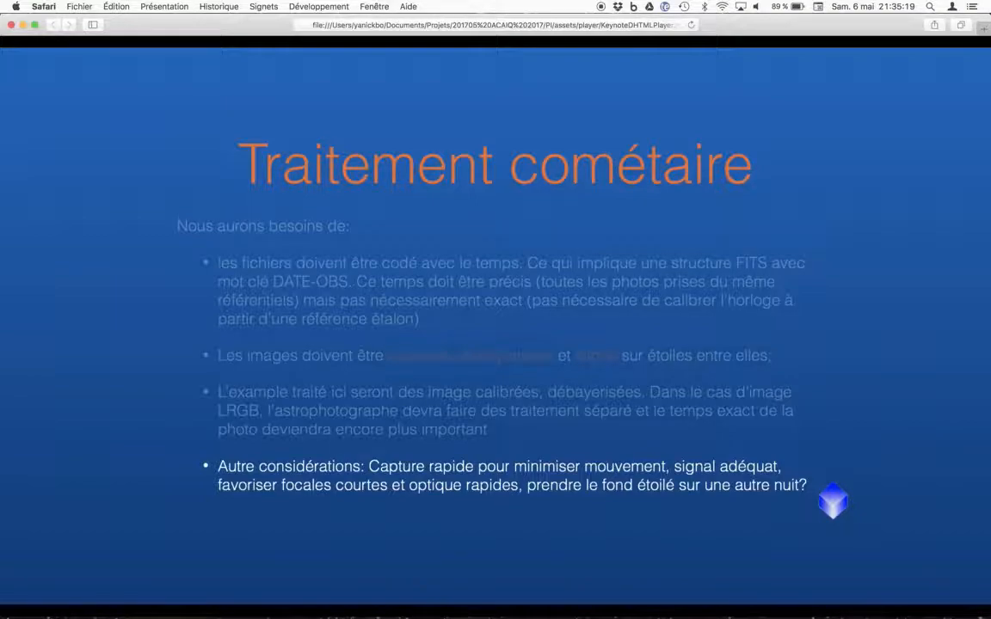
{"action": "key", "text": "Right"}
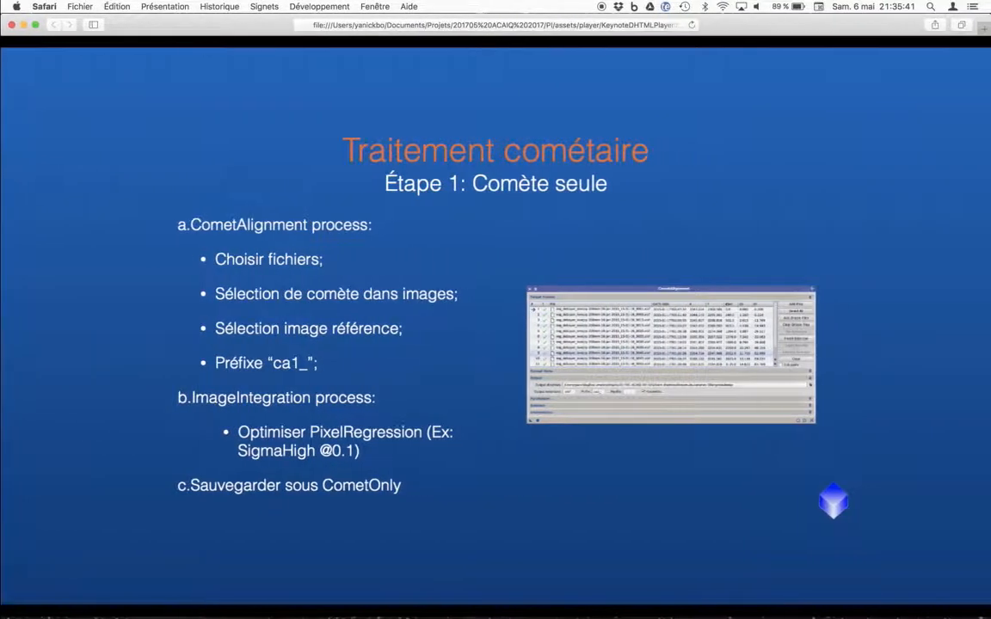
- Switch to Finder and open Comet.xpsm from the Fichiers d'atelier folder of 201705 ACAIQ 2017 in PixInsight
{"action": "key", "text": "ctrl+Up"}
{"action": "left_click", "coordinate": [182, 294]}
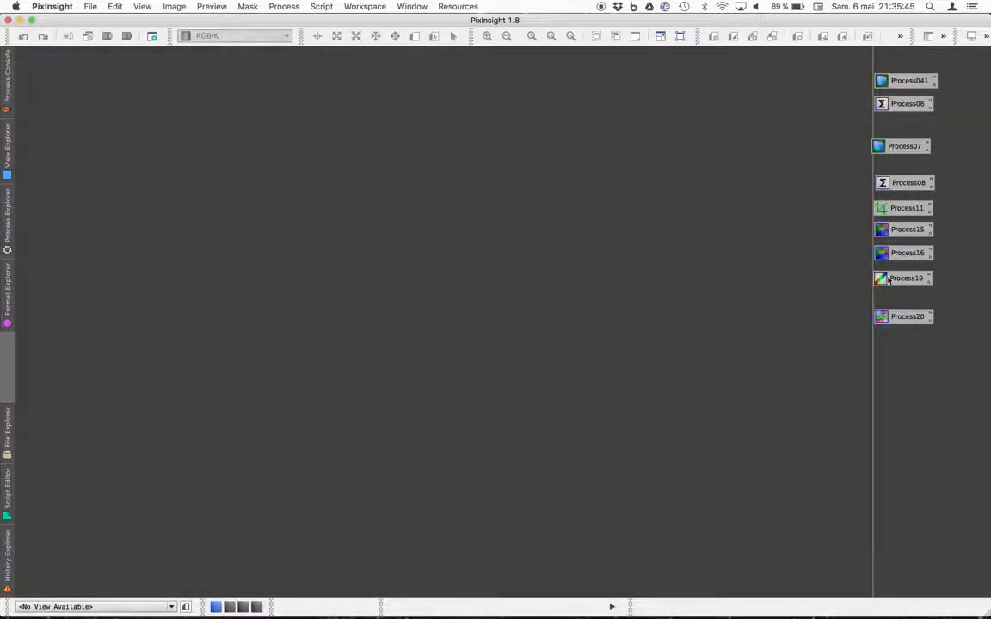
{"action": "key", "text": "ctrl+Up"}
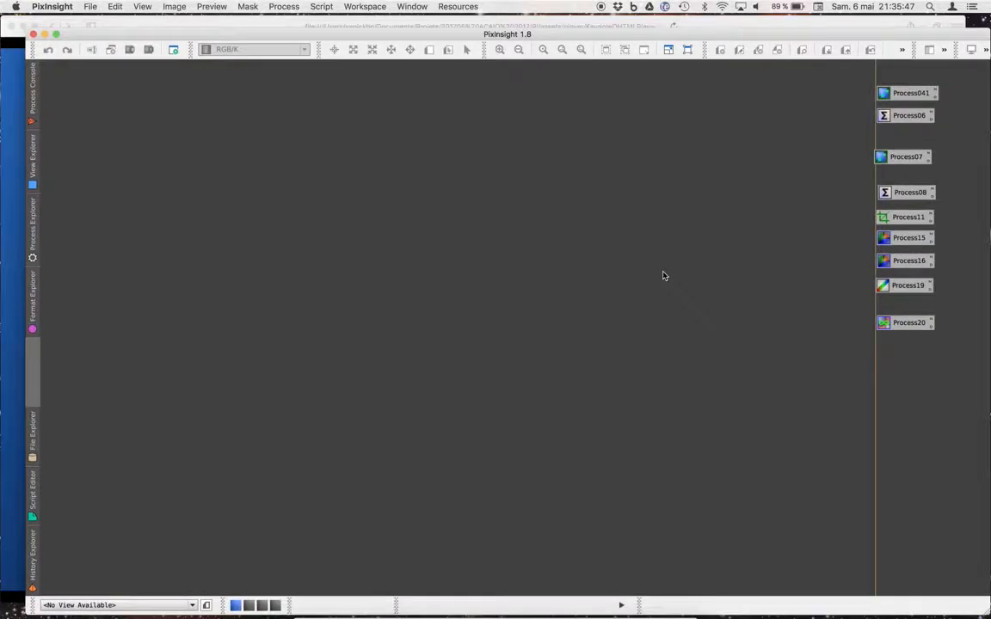
{"action": "left_click", "coordinate": [784, 157]}
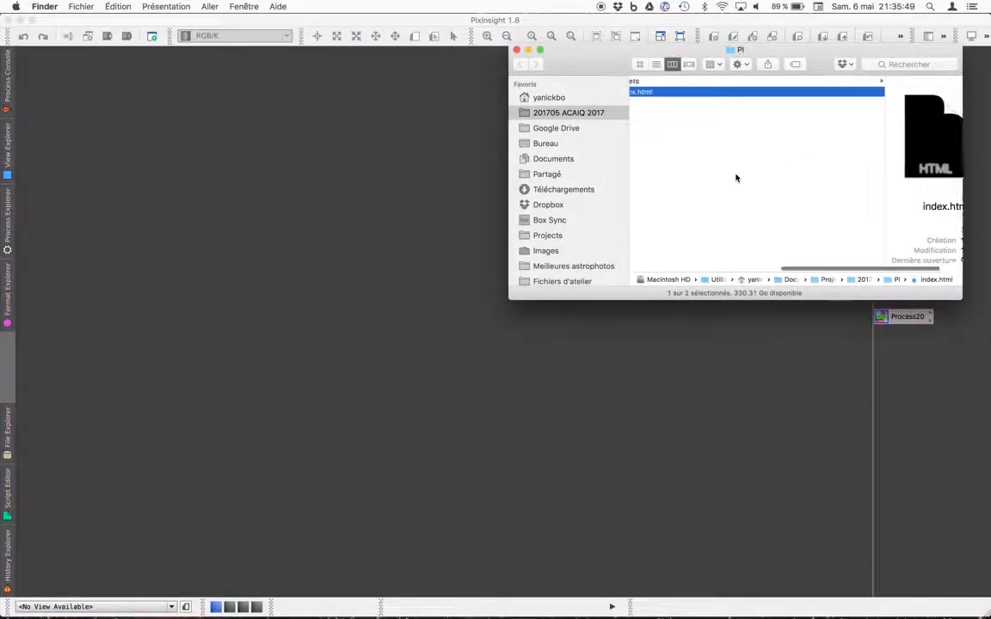
{"action": "left_click", "coordinate": [586, 128]}
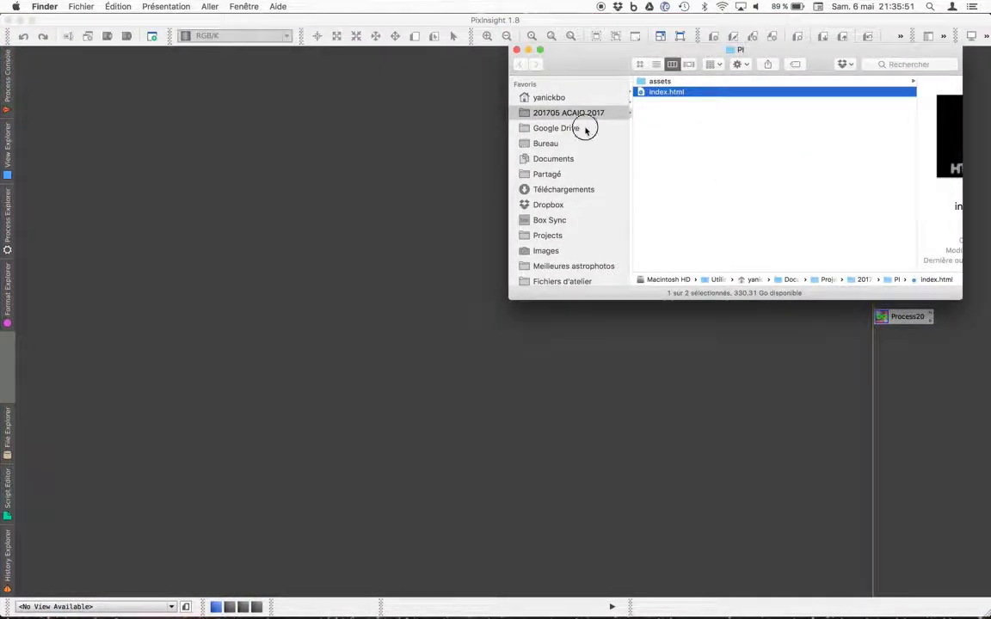
{"action": "left_click", "coordinate": [591, 114]}
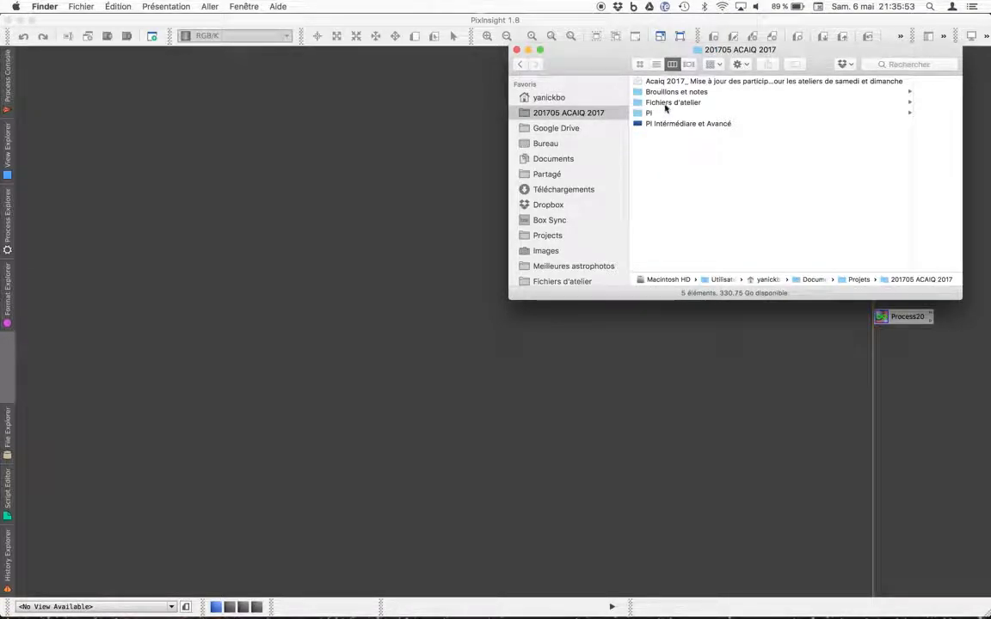
{"action": "left_click", "coordinate": [664, 103]}
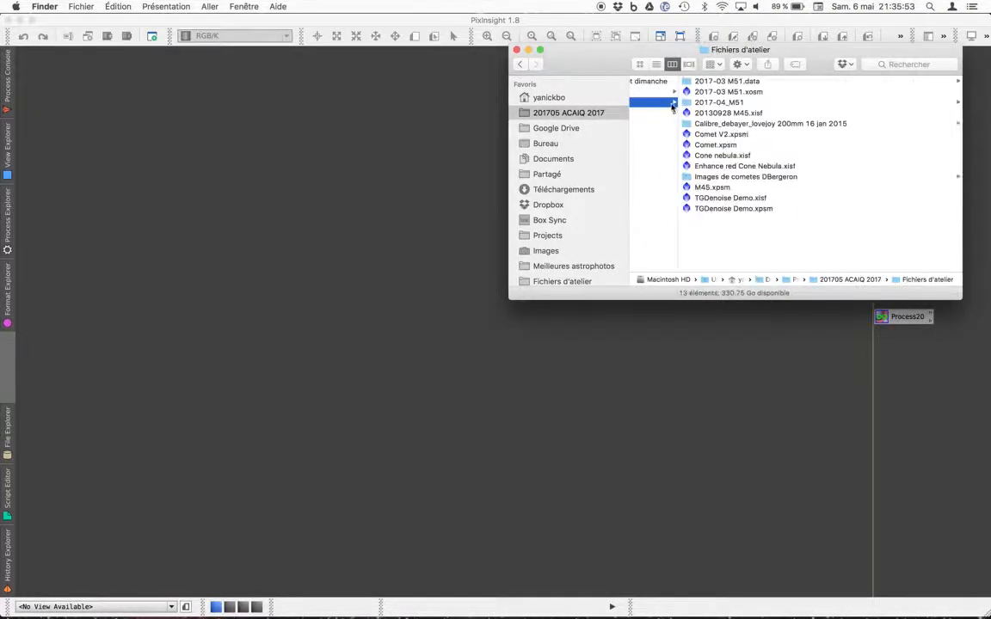
{"action": "left_click", "coordinate": [738, 146]}
{"action": "double_click", "coordinate": [738, 150]}
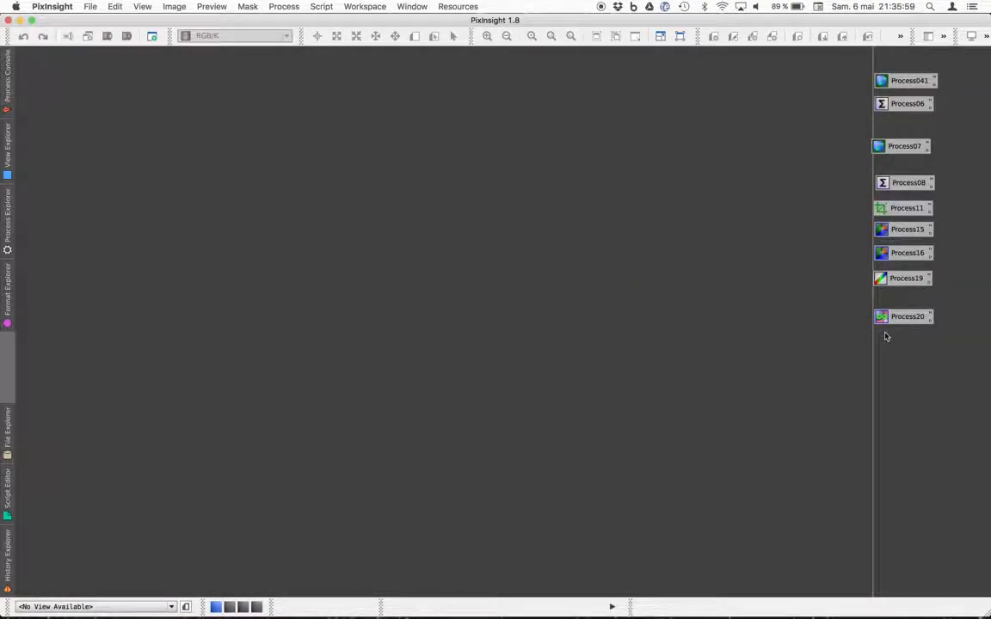
- Open the Process041 CometAlignment instance and replace its target frames with all files from the Calibre_debayer_lovejoy 200mm 16 jan 2015 folder
{"action": "double_click", "coordinate": [882, 80]}
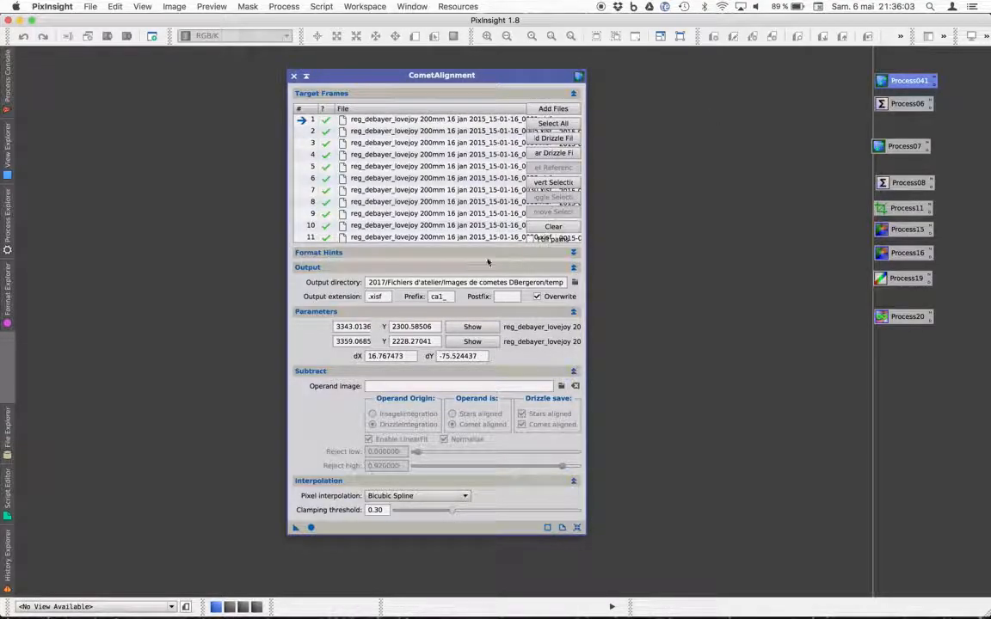
{"action": "left_click", "coordinate": [543, 227]}
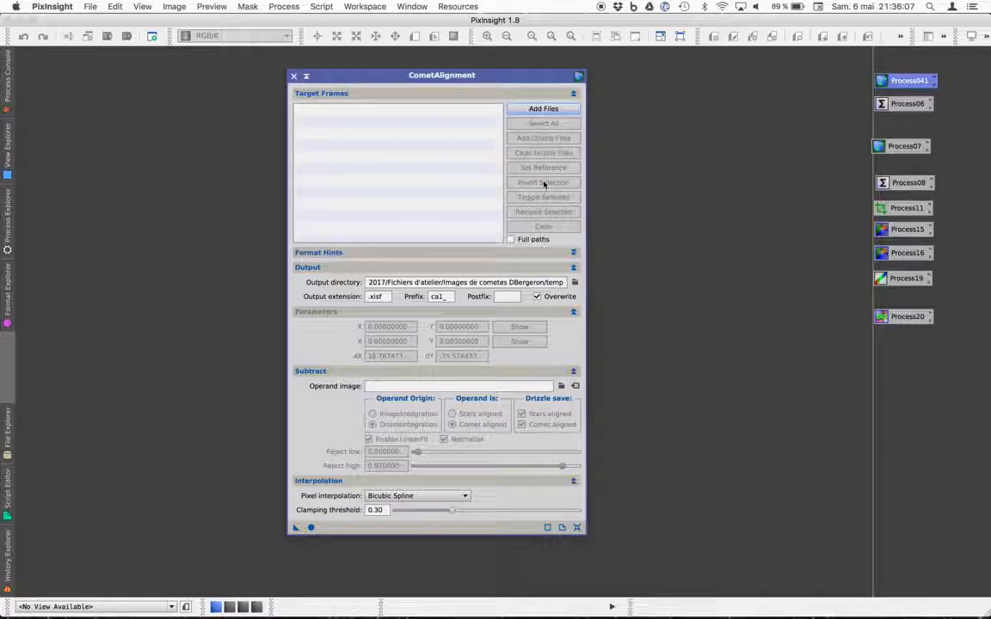
{"action": "left_click", "coordinate": [543, 108]}
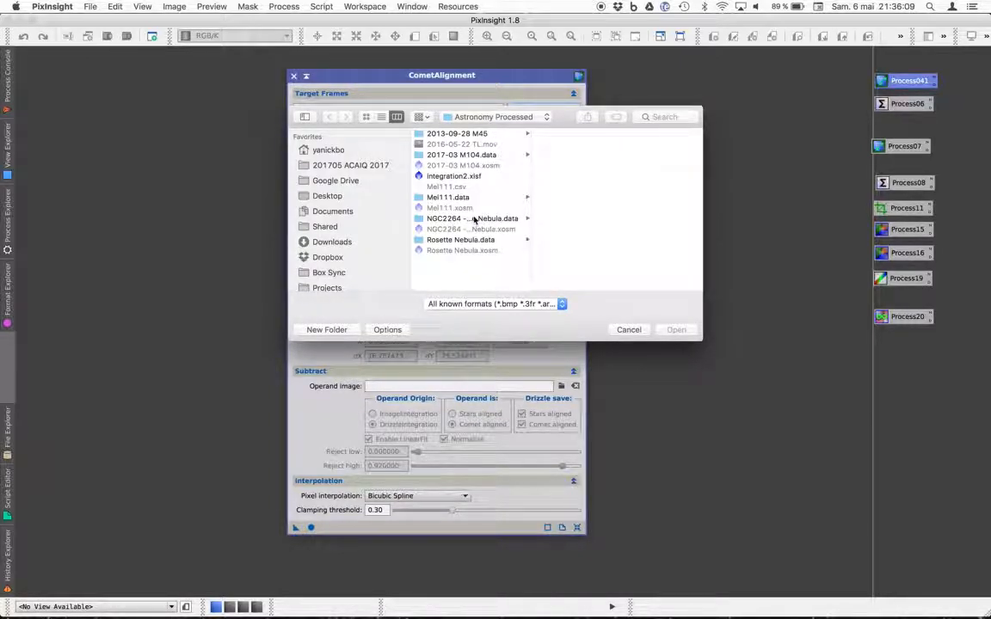
{"action": "left_click", "coordinate": [351, 166]}
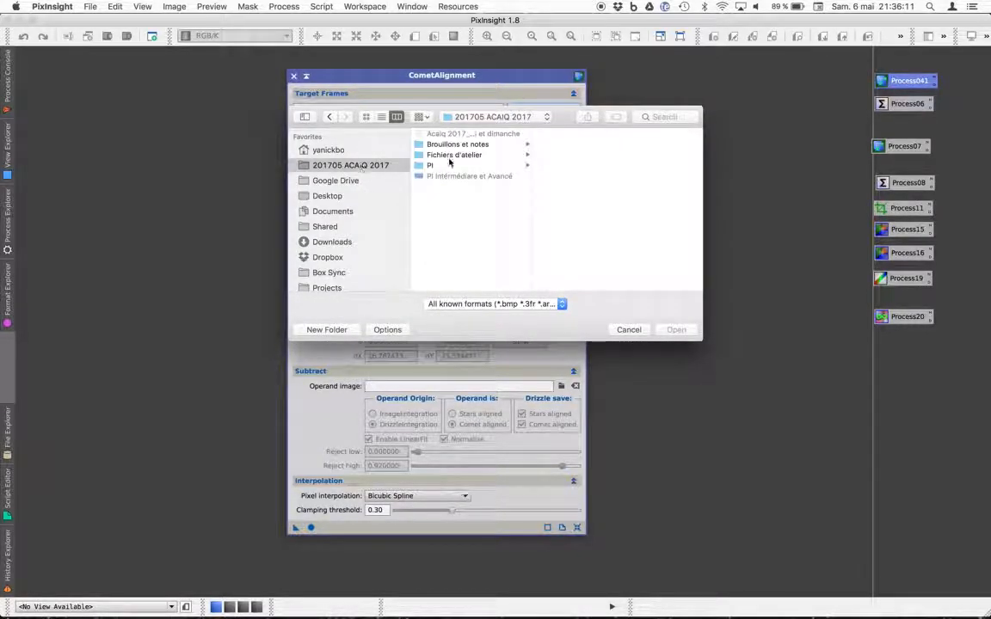
{"action": "left_click", "coordinate": [450, 156]}
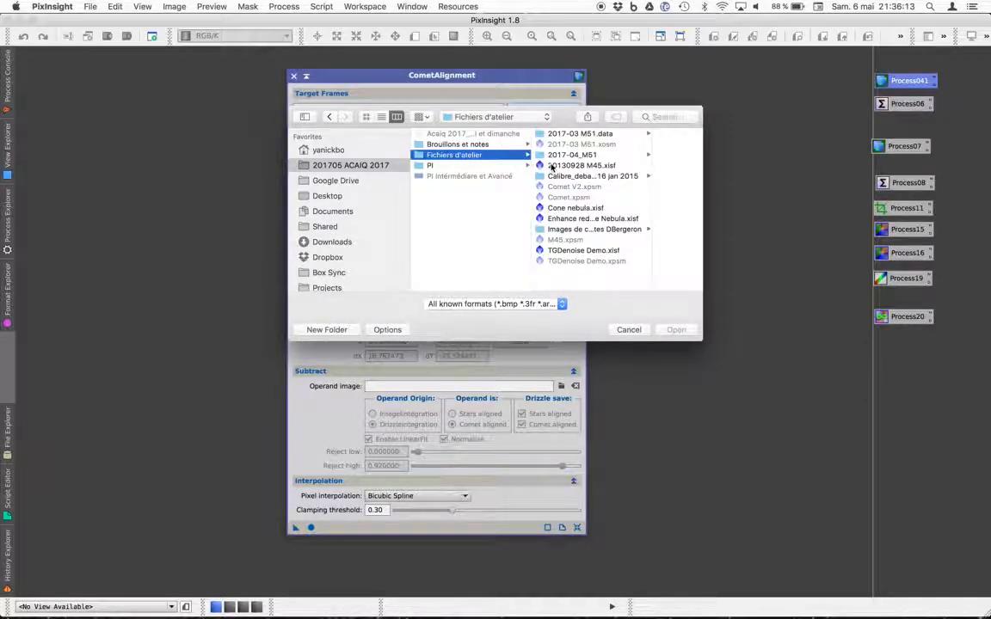
{"action": "left_click", "coordinate": [558, 177]}
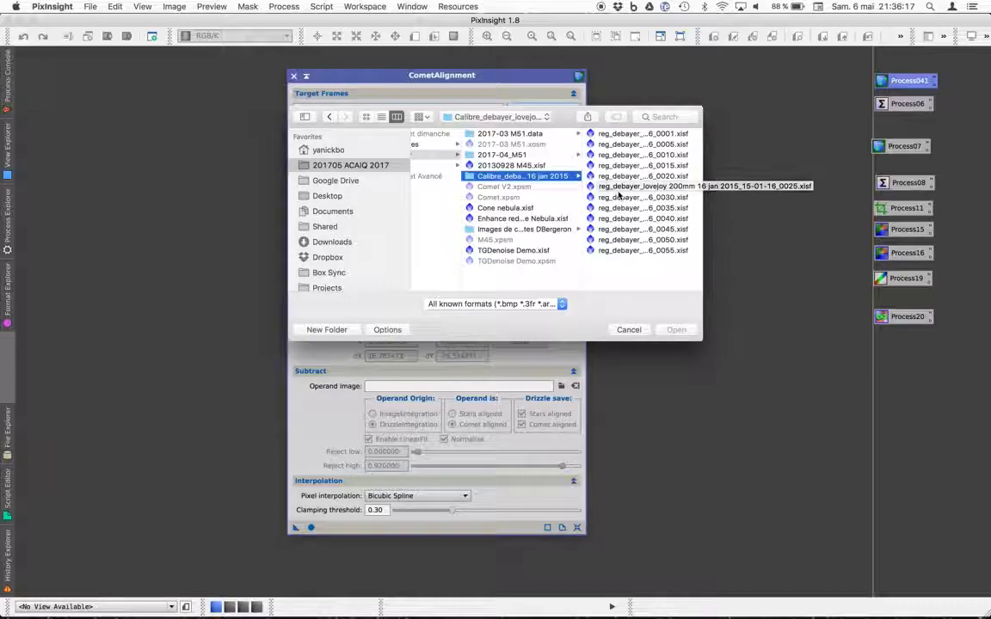
{"action": "key", "text": "super+a"}
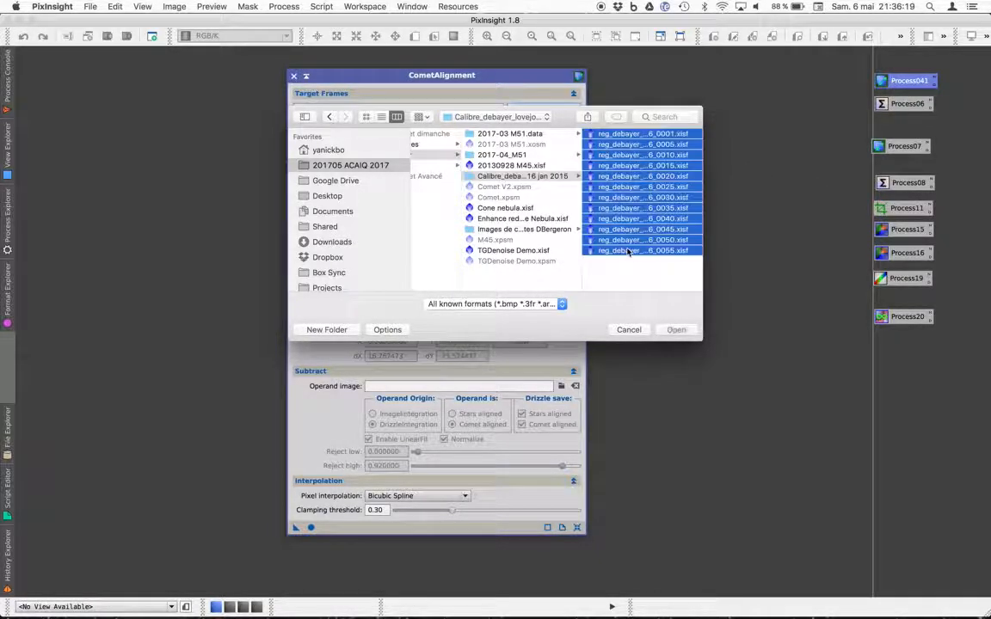
{"action": "key", "text": "Return"}
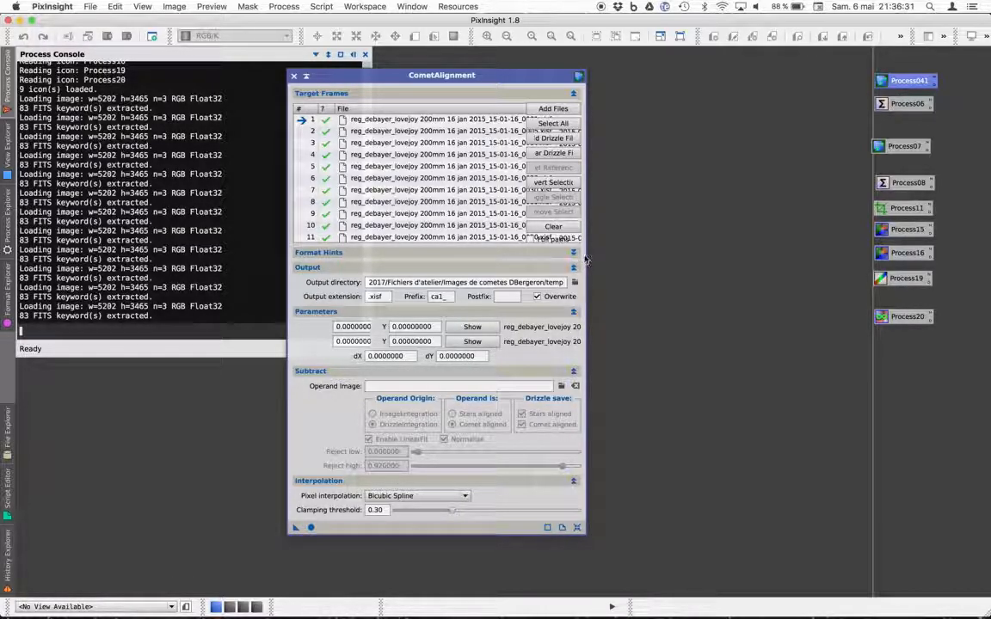
- Open the first target frame, ending in 0001, and mark the comet's nucleus in it
{"action": "left_click_drag", "start_coordinate": [556, 82], "coordinate": [667, 86]}
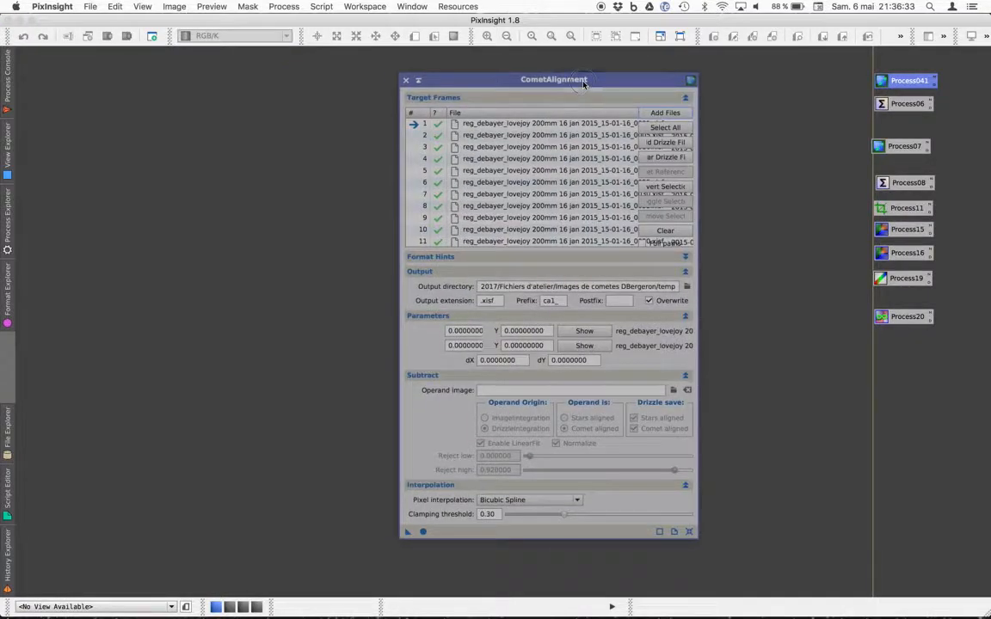
{"action": "double_click", "coordinate": [574, 125]}
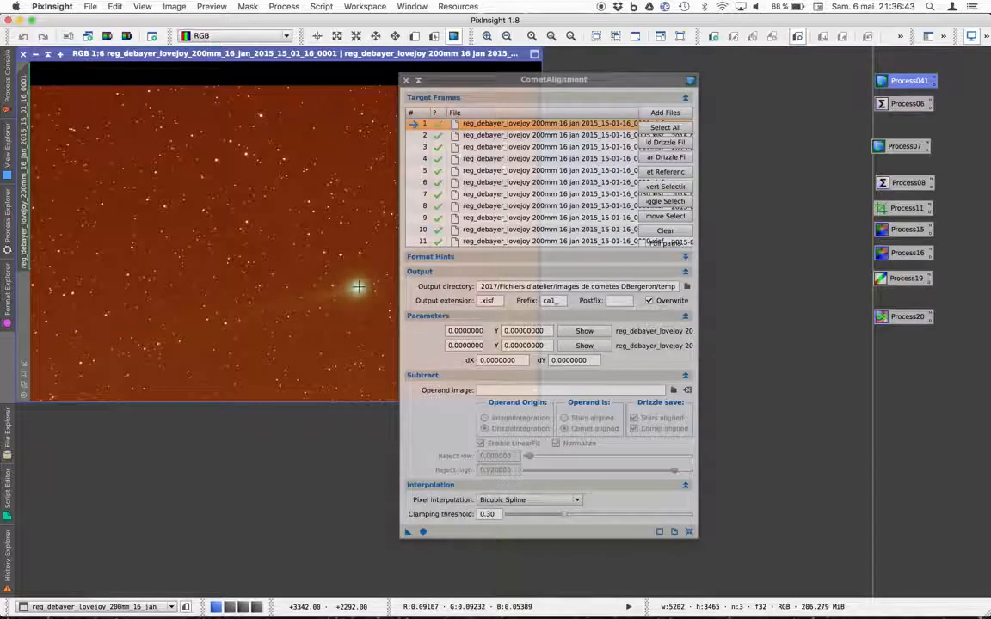
{"action": "left_click", "coordinate": [358, 286]}
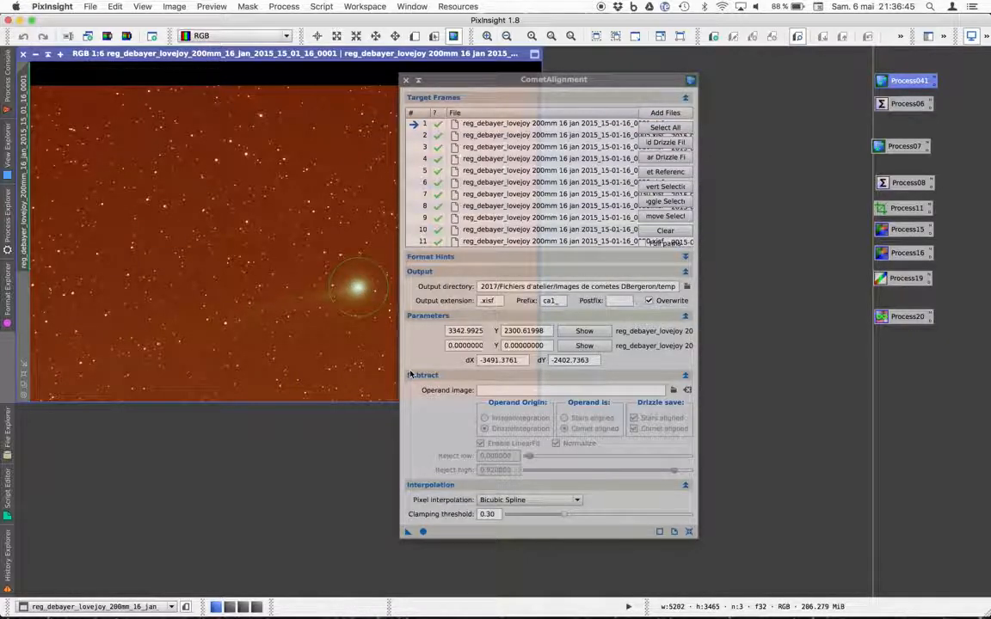
- Open the last target frame, ending in 0055, and mark the comet's nucleus in it
{"action": "left_click", "coordinate": [533, 218]}
{"action": "scroll", "coordinate": [534, 219], "scroll_direction": "down", "scroll_amount": 2}
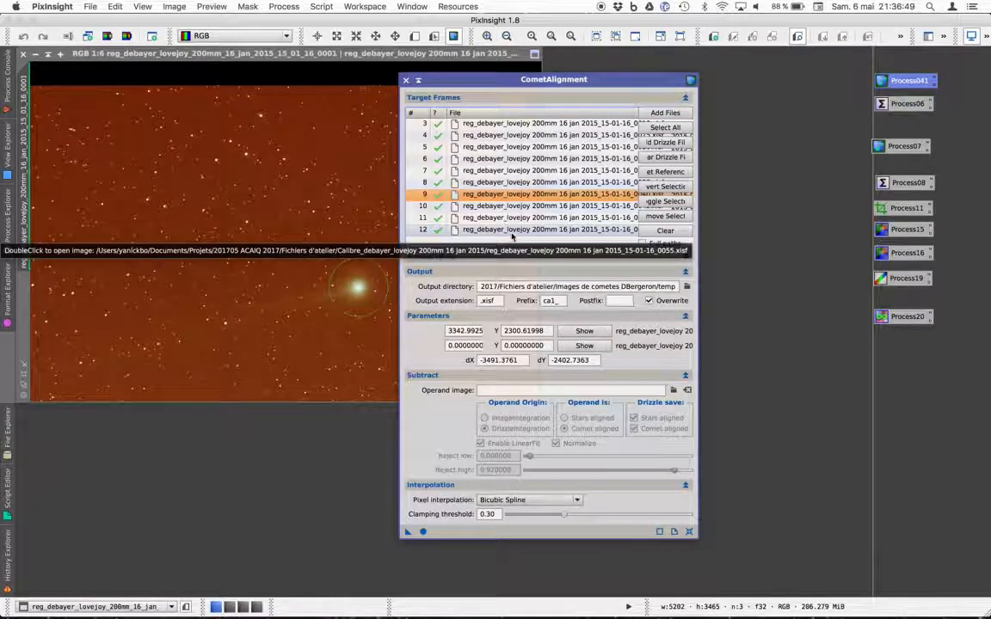
{"action": "scroll", "coordinate": [516, 230], "scroll_direction": "up", "scroll_amount": 2}
{"action": "scroll", "coordinate": [520, 229], "scroll_direction": "down", "scroll_amount": 2}
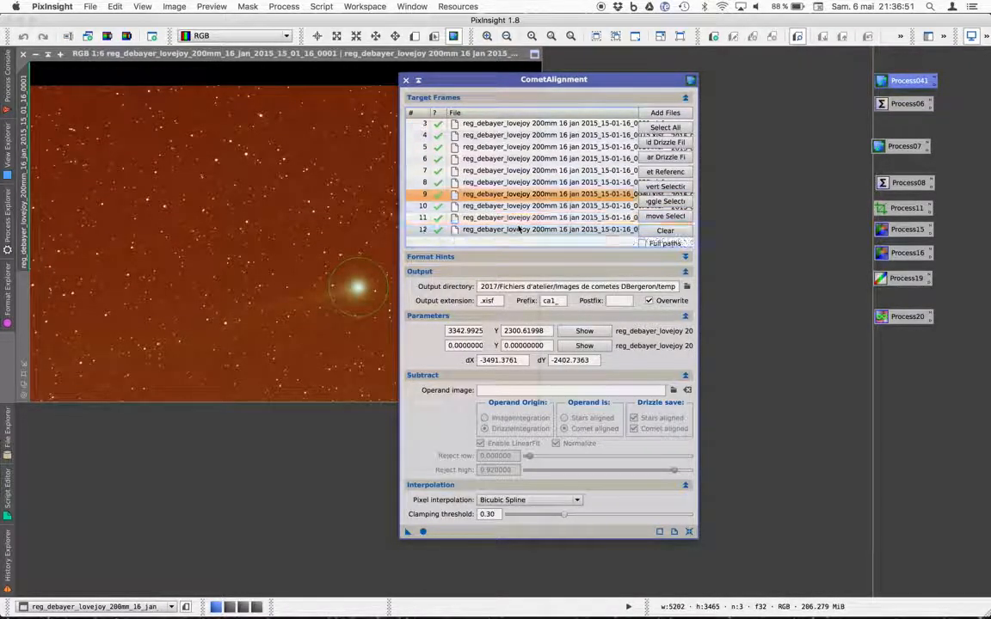
{"action": "double_click", "coordinate": [521, 231]}
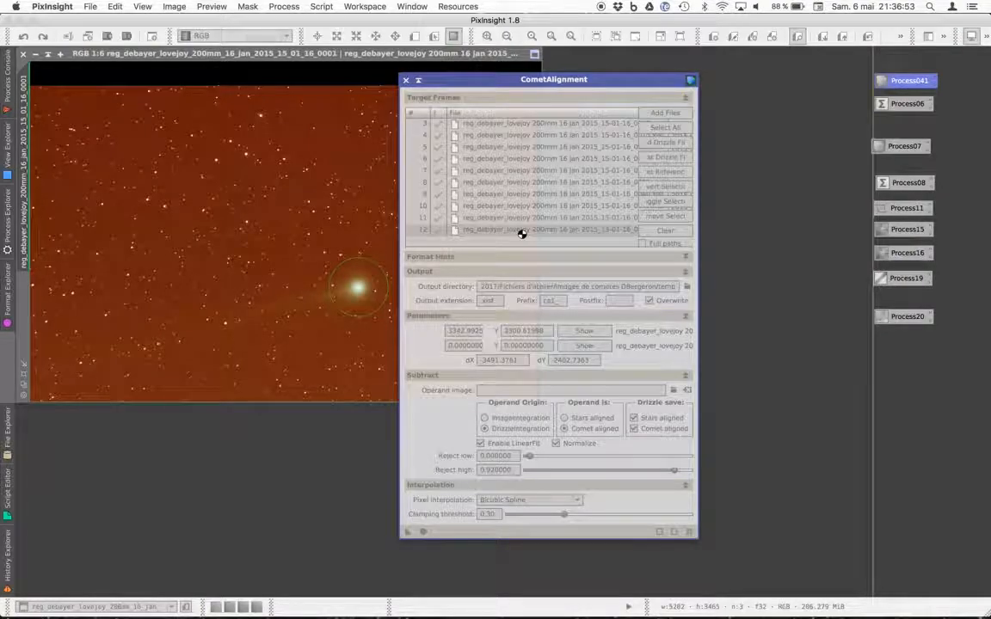
{"action": "key", "text": "super+a"}
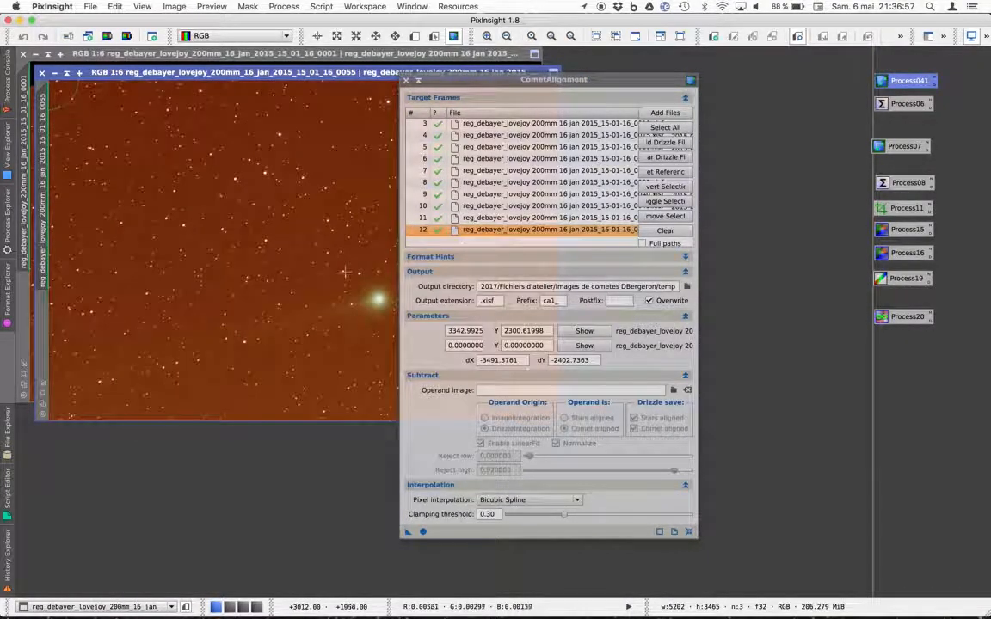
{"action": "left_click", "coordinate": [379, 298]}
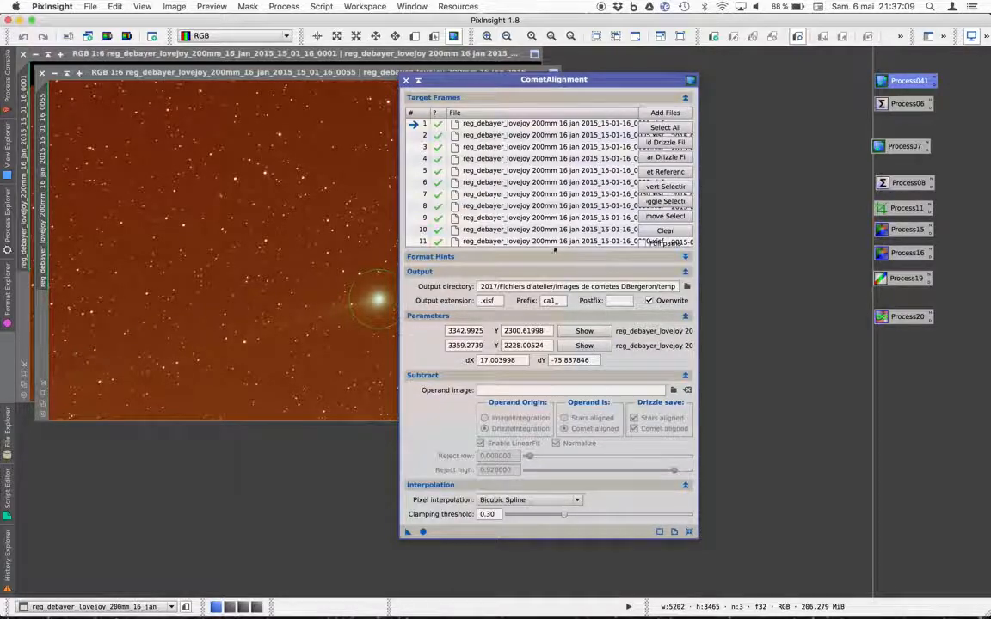
- Widen the CometAlignment window to examine each frame's DATE-OBS and comet X and Y coordinates
{"action": "left_click", "coordinate": [538, 183]}
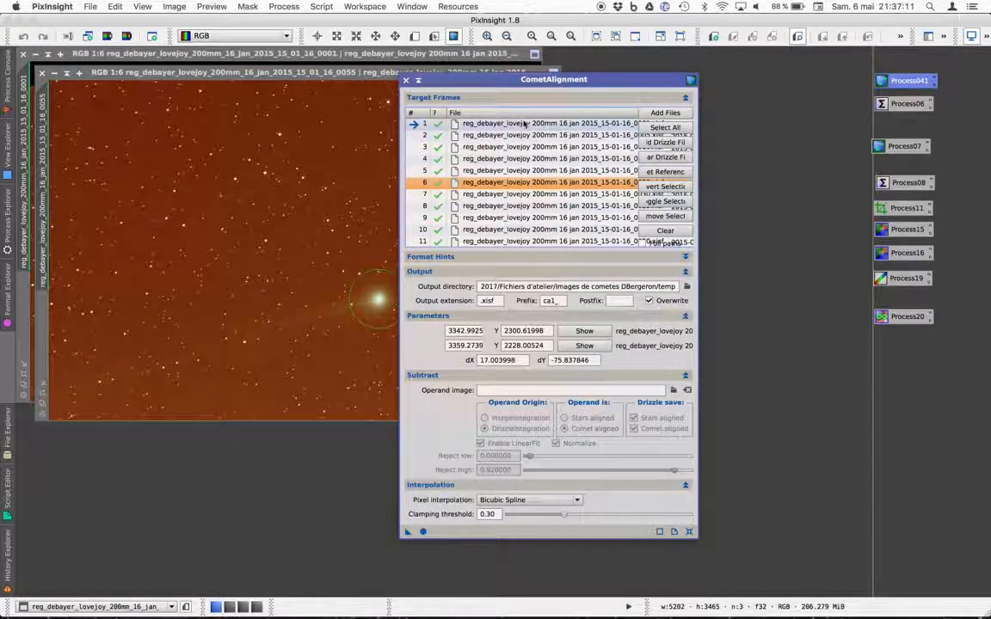
{"action": "left_click_drag", "start_coordinate": [696, 124], "coordinate": [860, 129]}
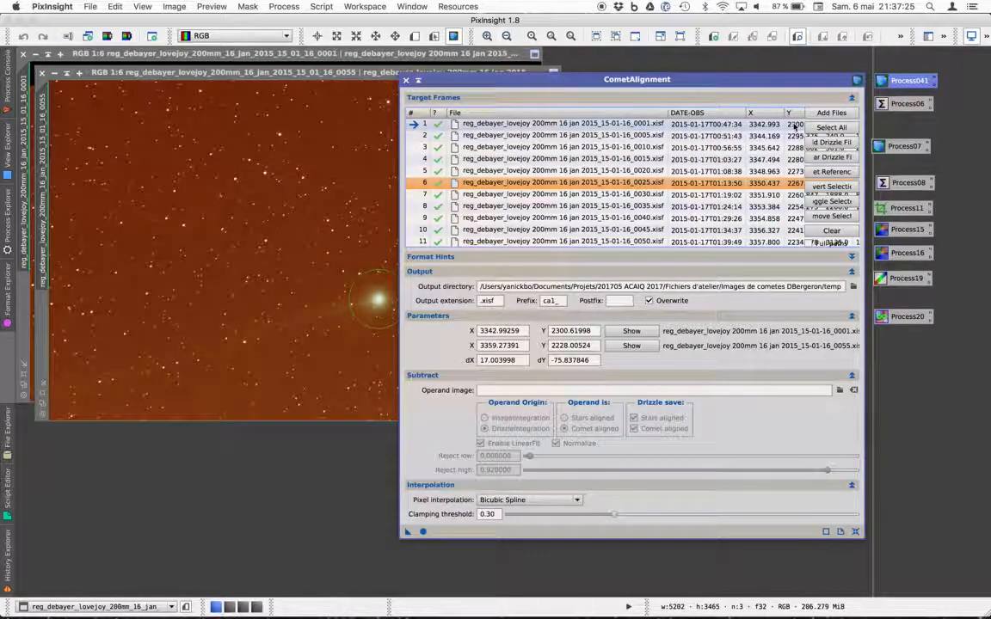
- Reposition and widen CometAlignment to examine each target frame's dSec, dX and dY offsets
{"action": "left_click", "coordinate": [633, 162]}
{"action": "scroll", "coordinate": [628, 180], "scroll_direction": "down", "scroll_amount": 2}
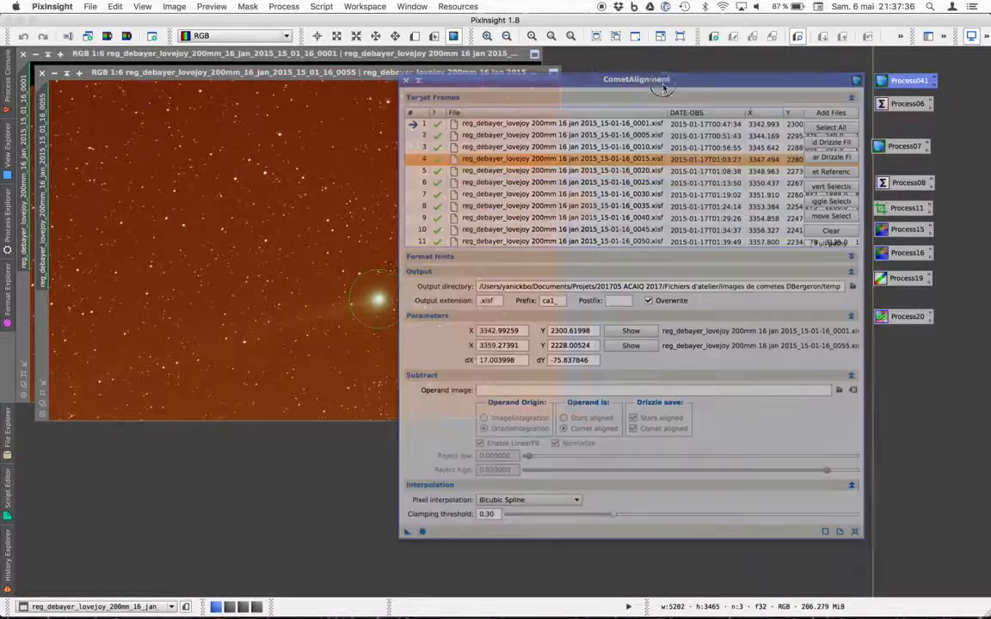
{"action": "left_click_drag", "start_coordinate": [731, 86], "coordinate": [648, 89]}
{"action": "left_click_drag", "start_coordinate": [779, 161], "coordinate": [856, 163]}
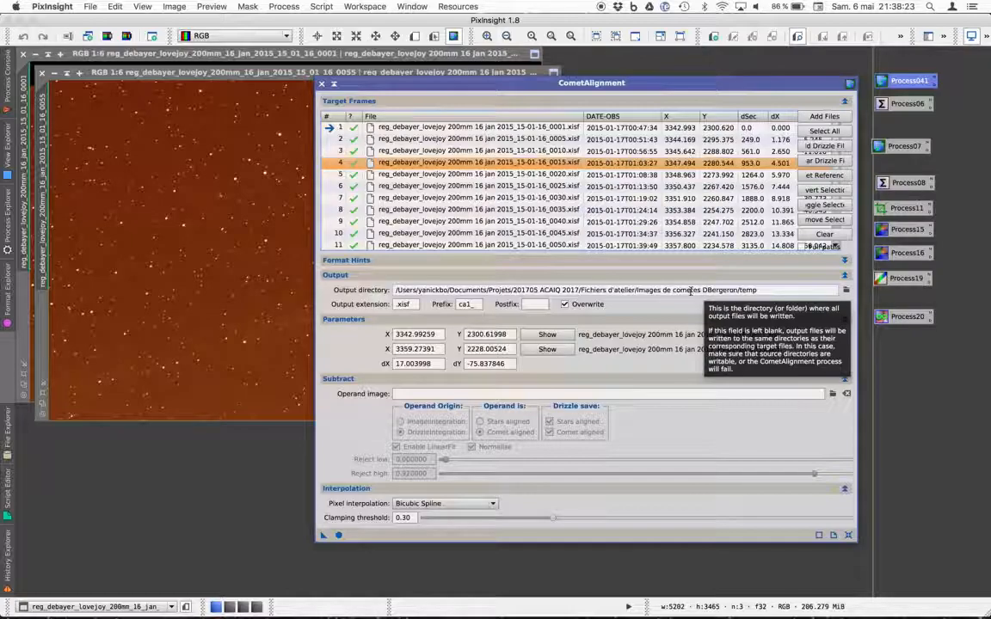
- Create a new folder named temp inside Fichiers d'atelier and set it as the CometAlignment output directory
{"action": "left_click", "coordinate": [846, 291]}
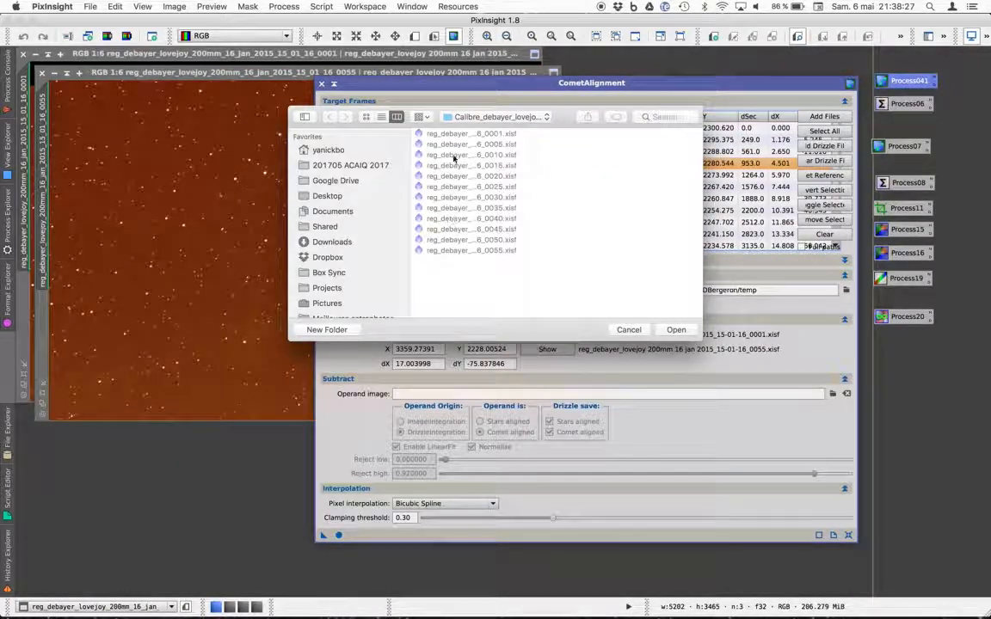
{"action": "left_click", "coordinate": [454, 116]}
{"action": "left_click", "coordinate": [464, 129]}
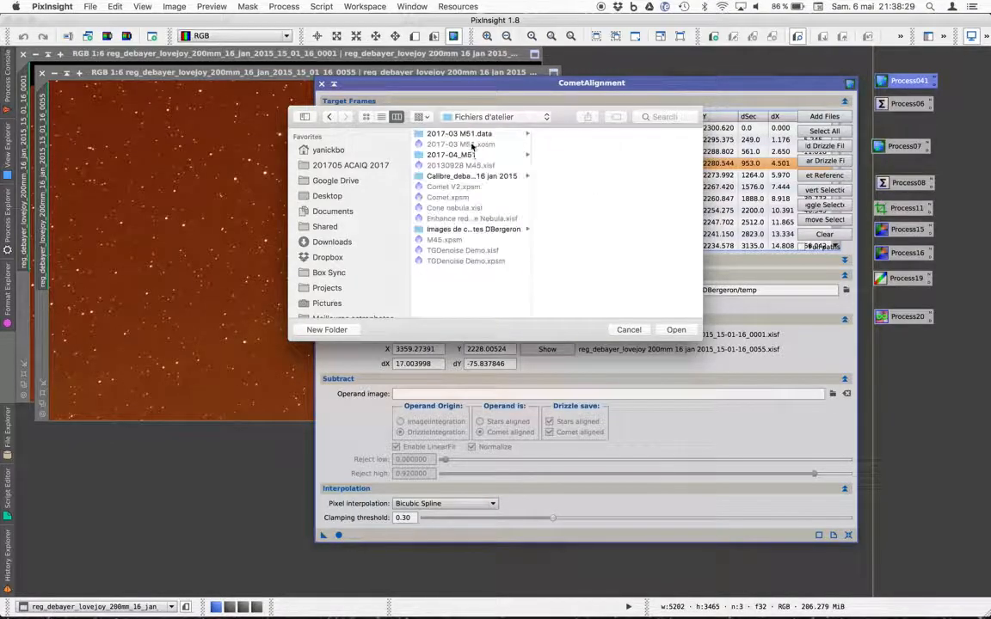
{"action": "left_click", "coordinate": [343, 330]}
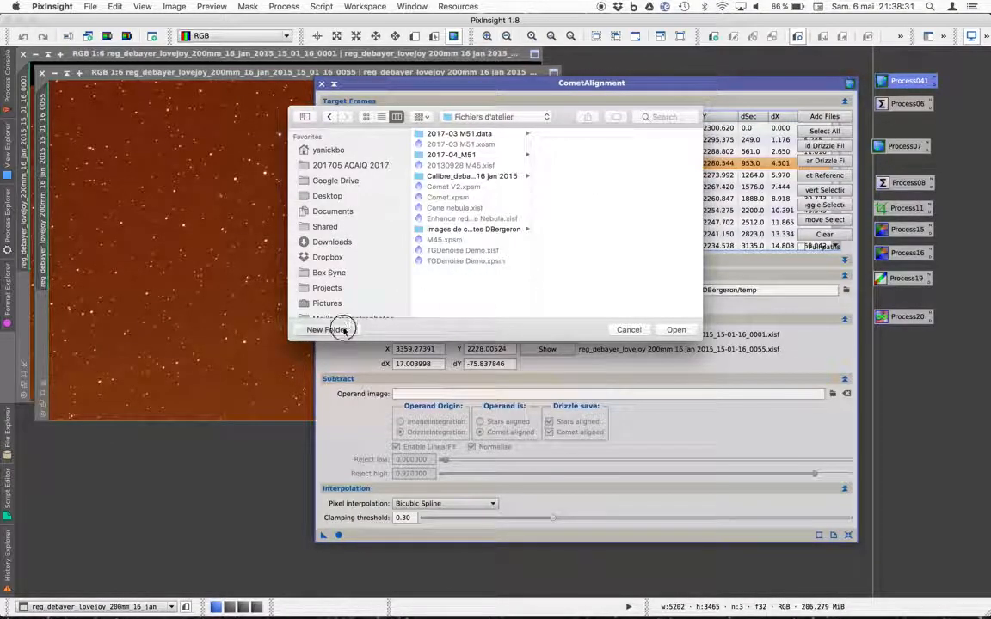
{"action": "type", "text": "temp"}
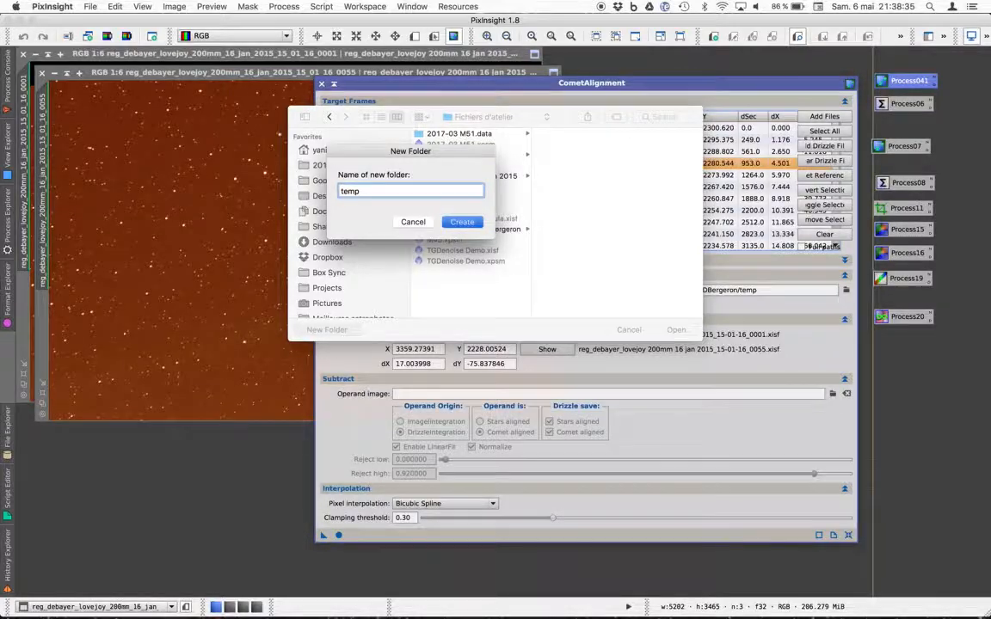
{"action": "key", "text": "Return"}
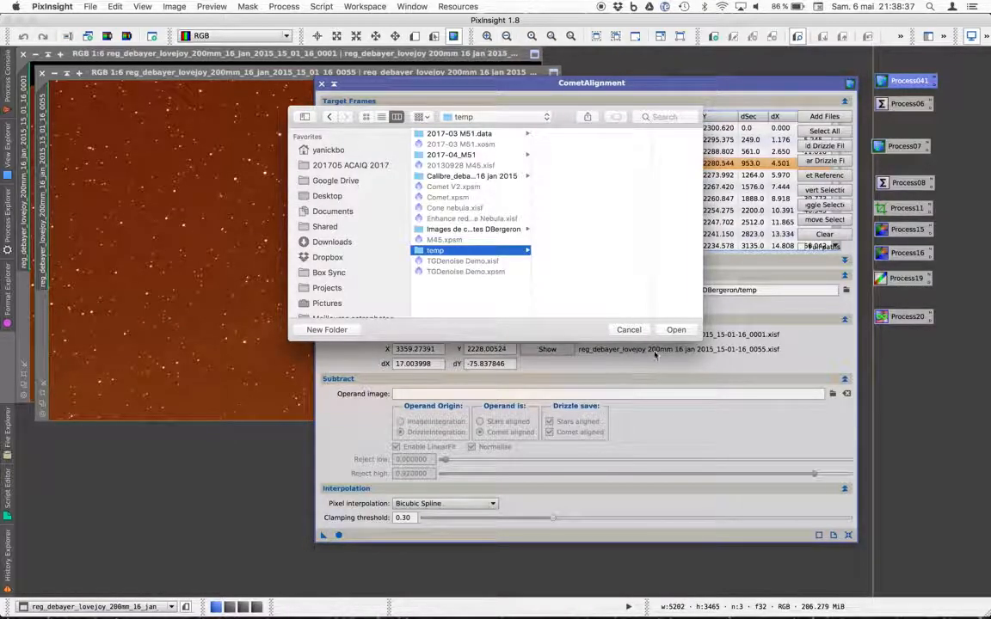
{"action": "left_click", "coordinate": [669, 330]}
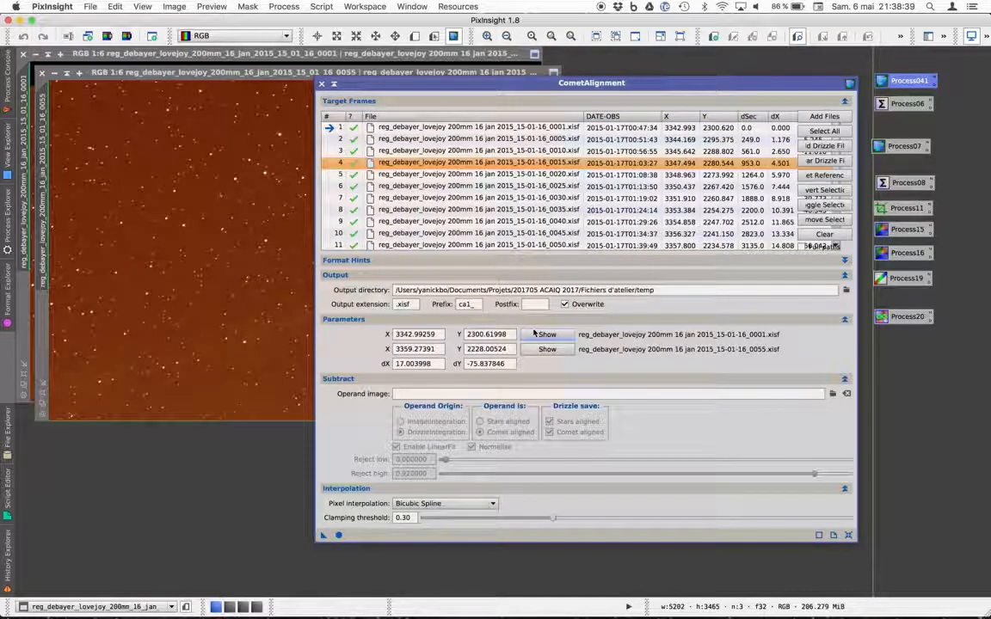
- Run CometAlignment on the target frames, and close the process and both open Lovejoy frames, 0001 and 0055
{"action": "left_click", "coordinate": [338, 379]}
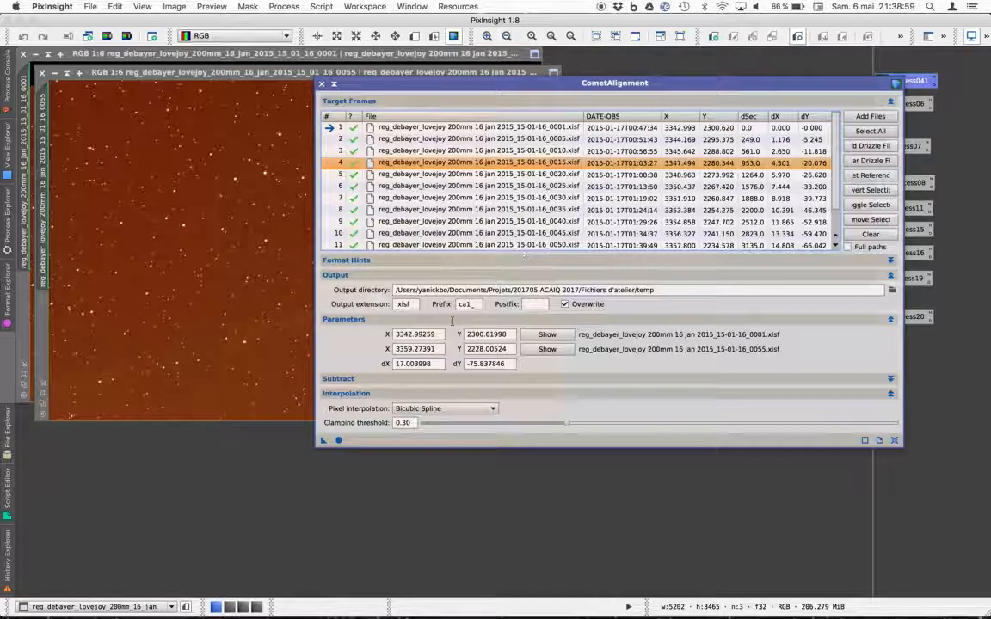
{"action": "left_click", "coordinate": [338, 442]}
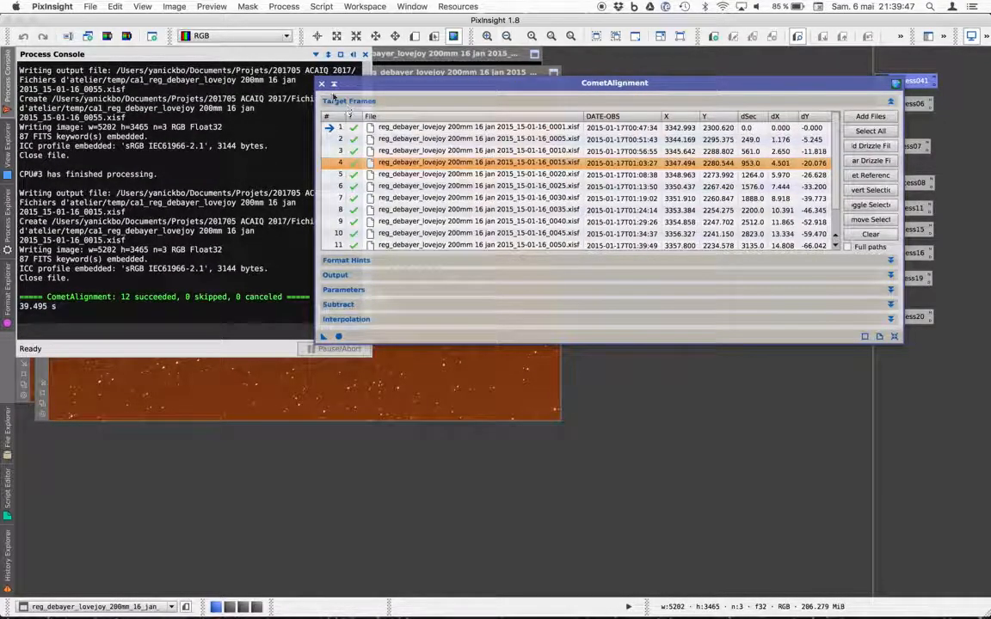
{"action": "left_click", "coordinate": [321, 83]}
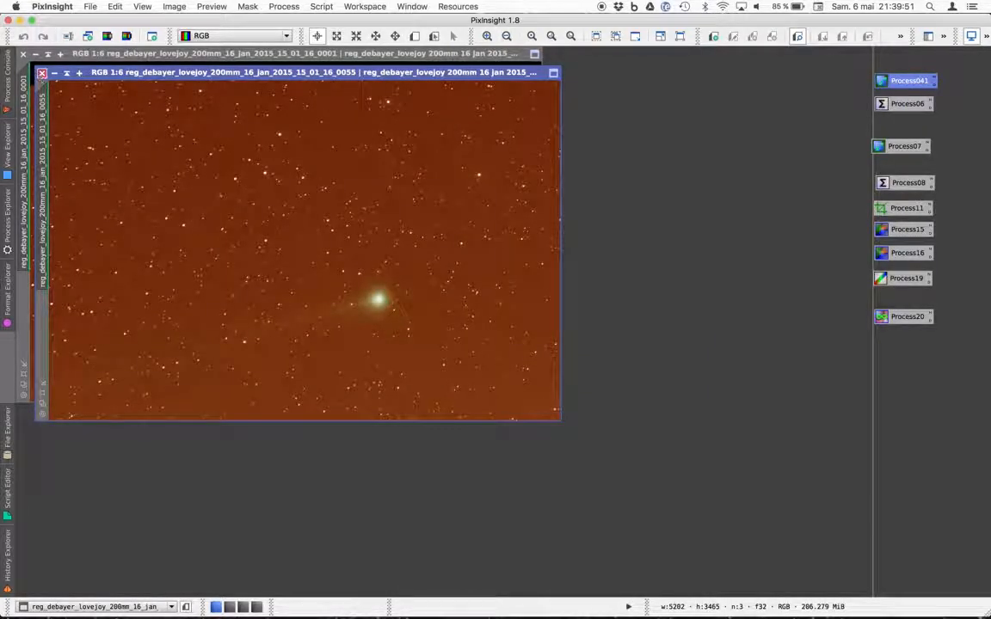
{"action": "left_click", "coordinate": [41, 72]}
{"action": "left_click", "coordinate": [24, 55]}
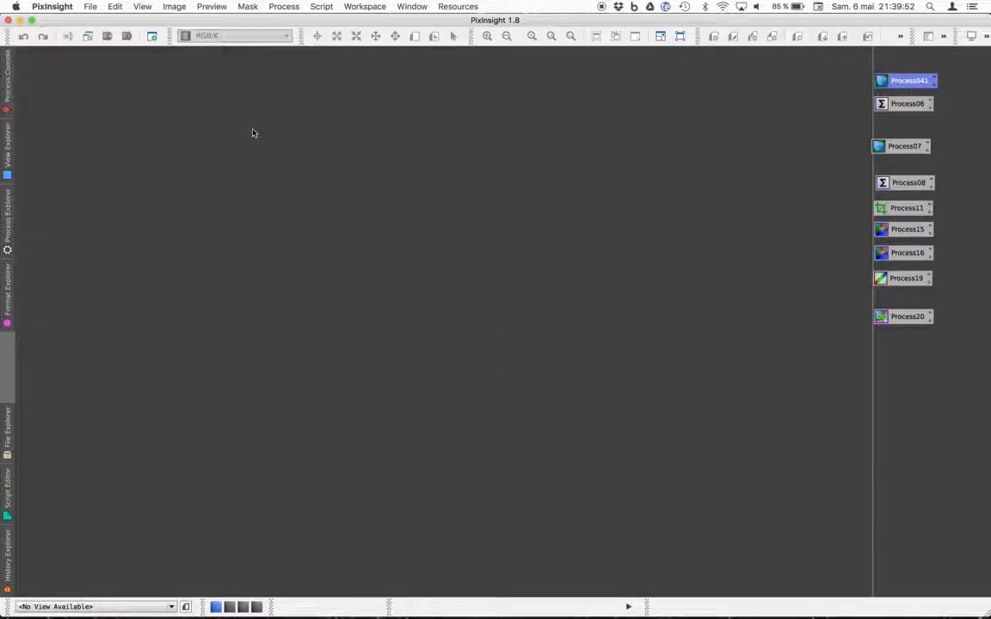
- Open the Blink process and load all the comet-aligned ca1_ files from the temp folder
{"action": "left_click", "coordinate": [291, 7]}
{"action": "mouse_move", "coordinate": [299, 21]}
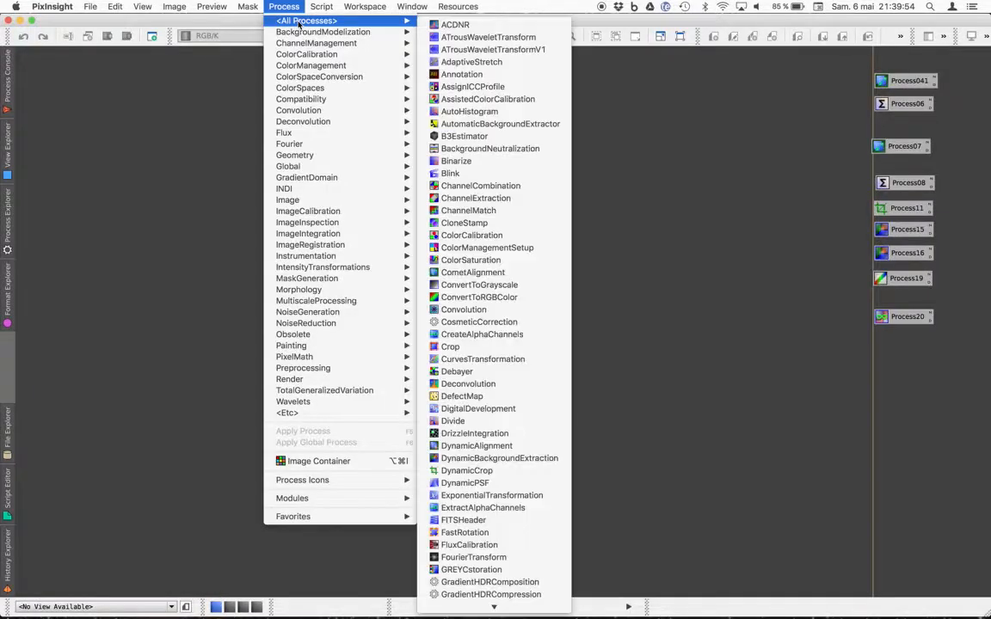
{"action": "left_click", "coordinate": [510, 172]}
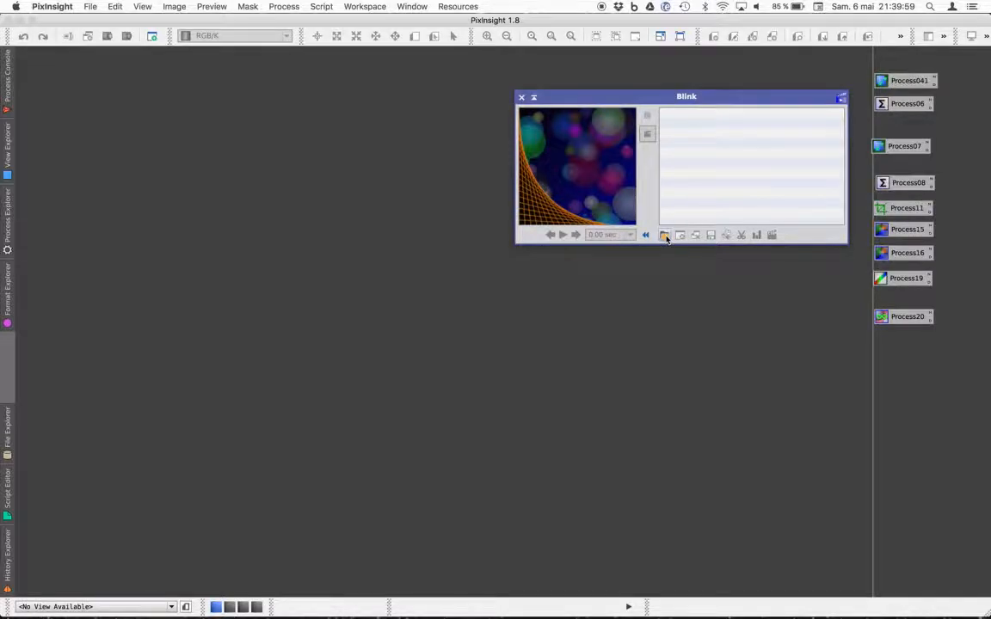
{"action": "left_click", "coordinate": [665, 235]}
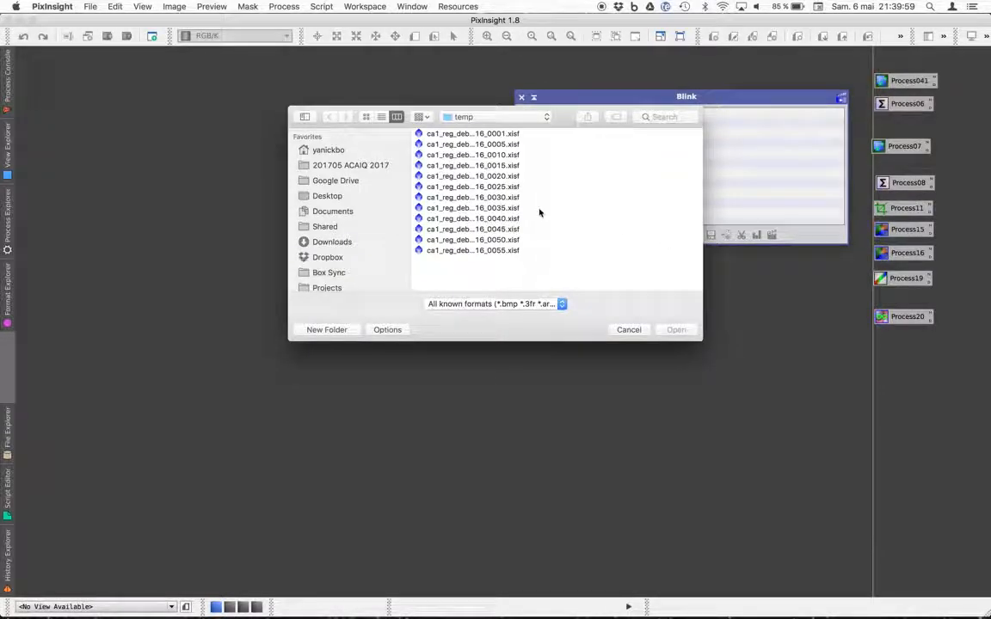
{"action": "left_click", "coordinate": [482, 117]}
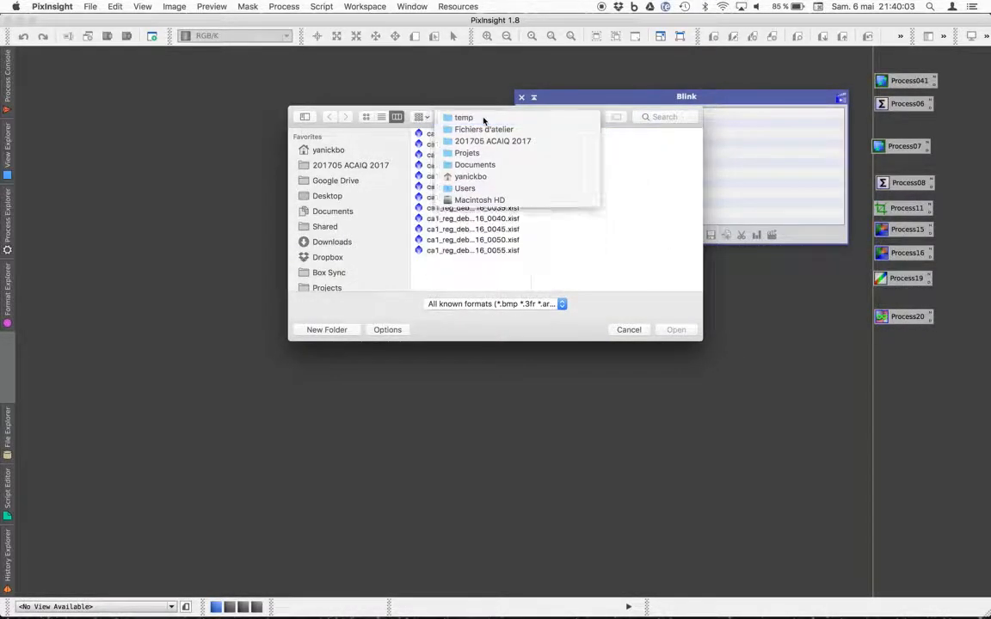
{"action": "left_click", "coordinate": [475, 117]}
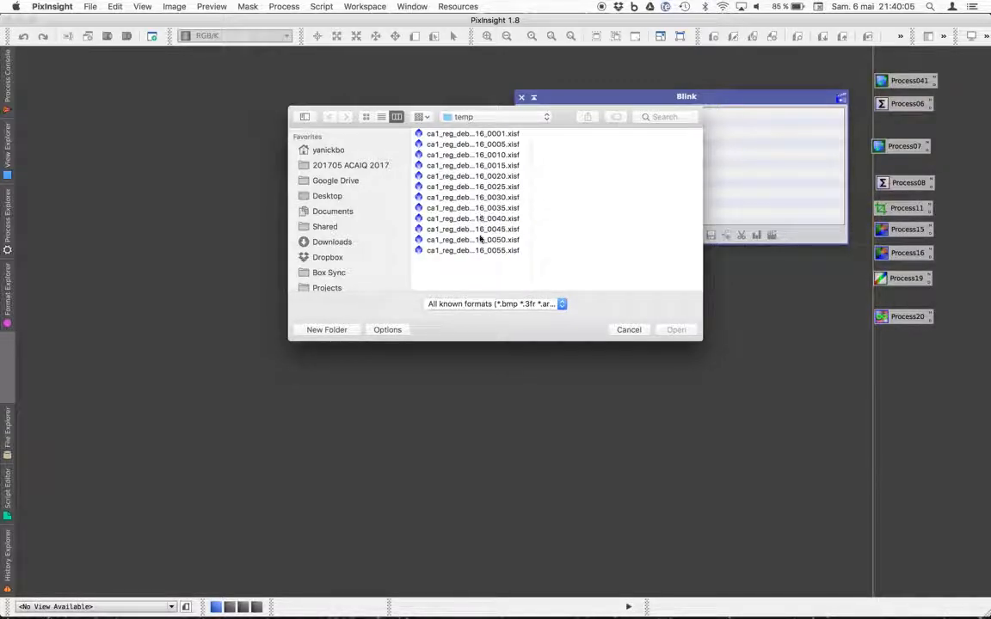
{"action": "key", "text": "super+a"}
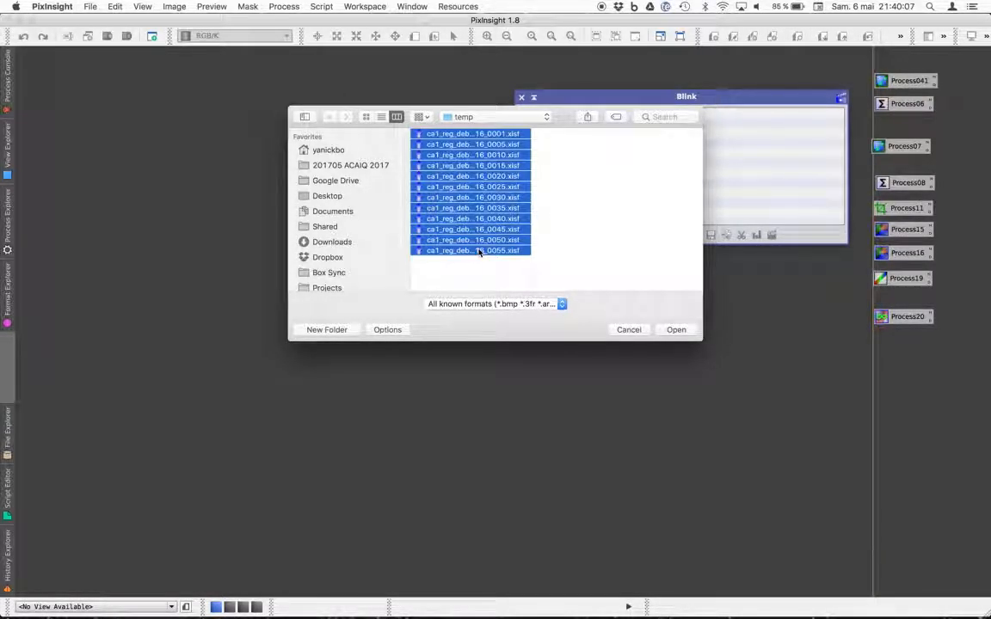
{"action": "key", "text": "Return"}
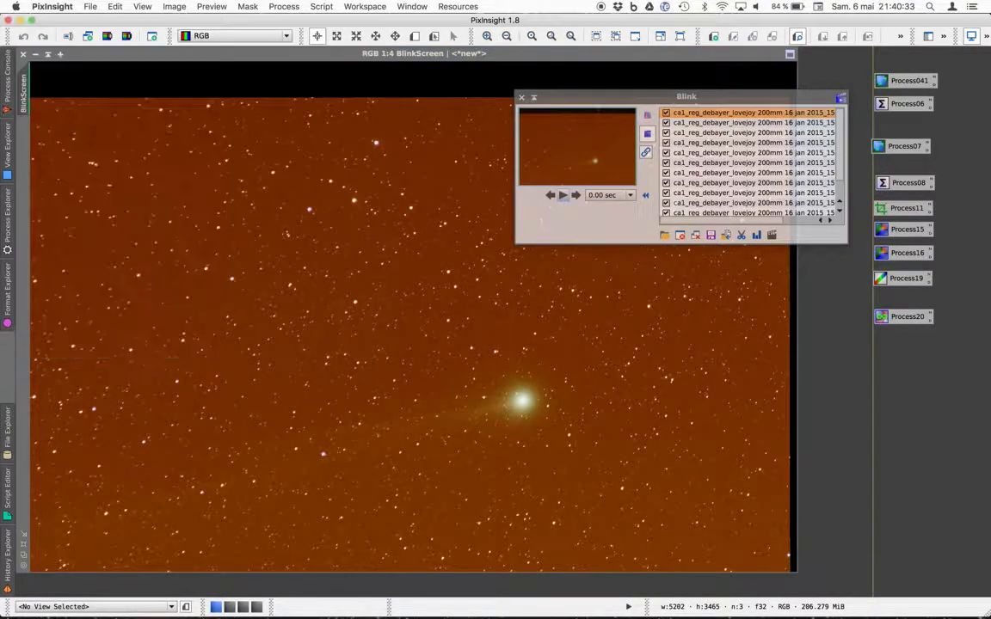
- Play the Blink animation to check the comet's alignment across the frames, and close Blink and its BlinkScreen image
{"action": "left_click", "coordinate": [564, 197]}
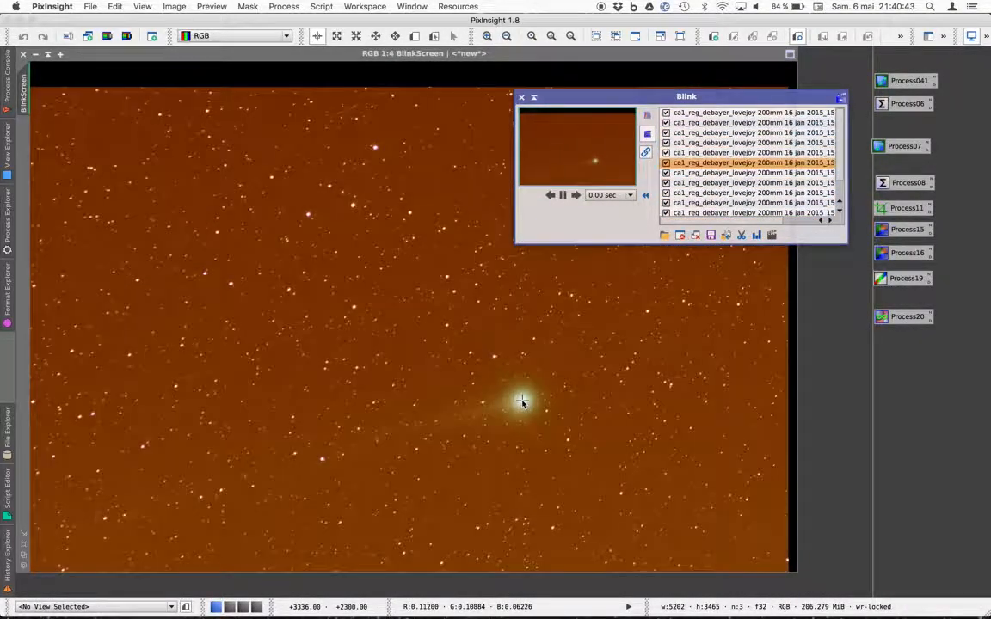
{"action": "left_click", "coordinate": [564, 196]}
{"action": "left_click", "coordinate": [521, 99]}
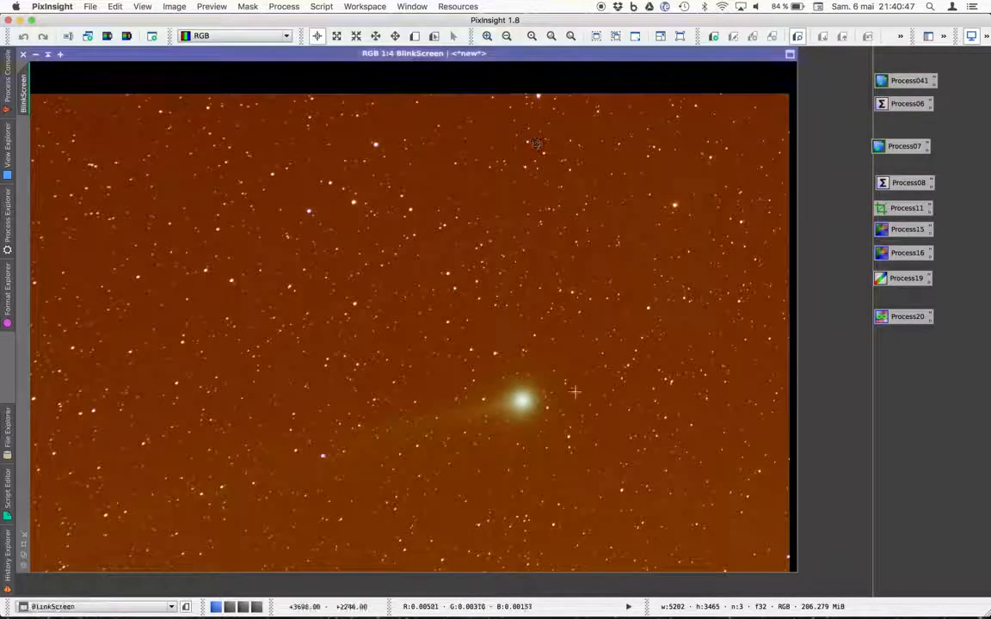
{"action": "left_click", "coordinate": [22, 53]}
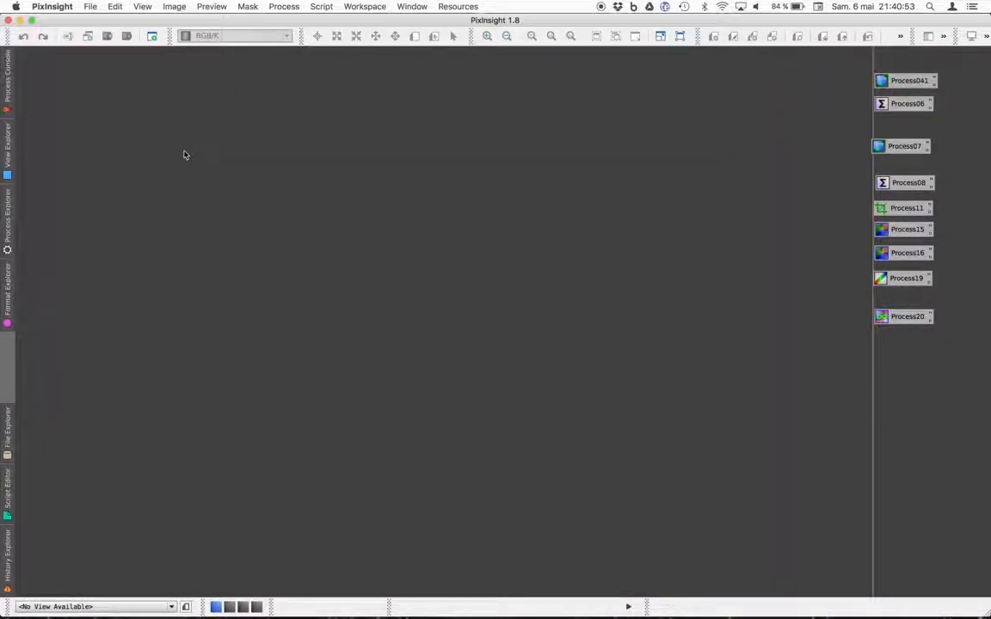
- Open the Process06 ImageIntegration instance and replace its input images with all the ca1_ files from the temp folder
{"action": "double_click", "coordinate": [907, 104]}
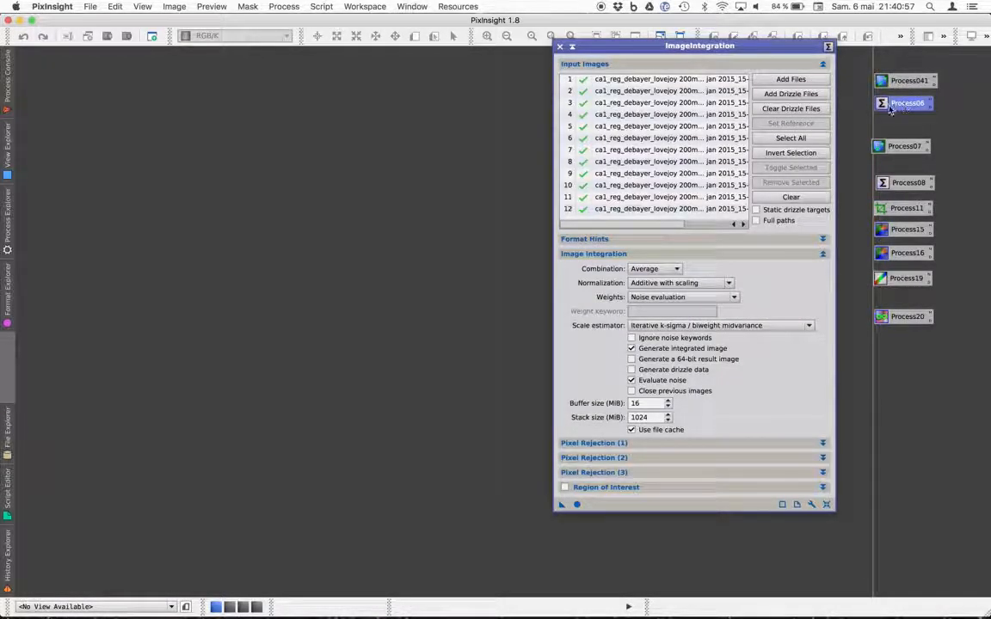
{"action": "left_click", "coordinate": [790, 198]}
{"action": "left_click", "coordinate": [790, 79]}
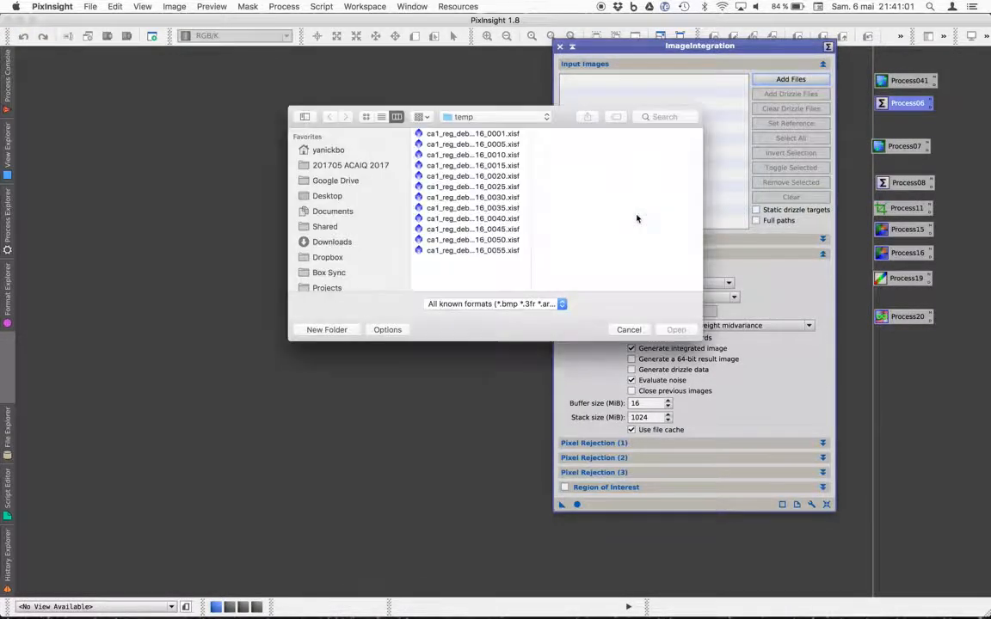
{"action": "key", "text": "super+a"}
{"action": "key", "text": "Return"}
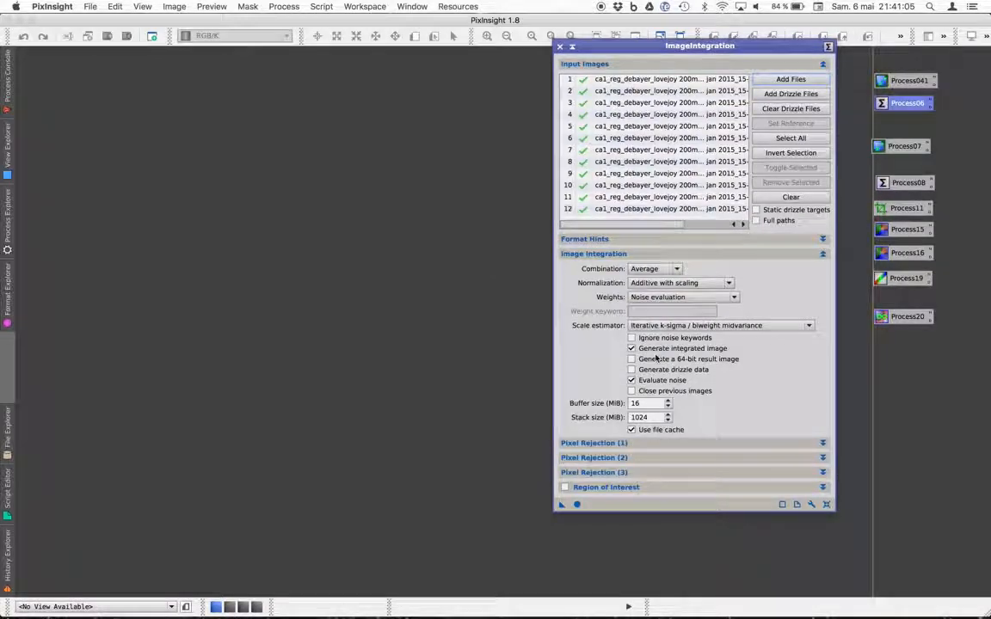
- Review the pixel rejection algorithm and sigma clipping settings, and run ImageIntegration on the comet-aligned frames
{"action": "left_click", "coordinate": [598, 445]}
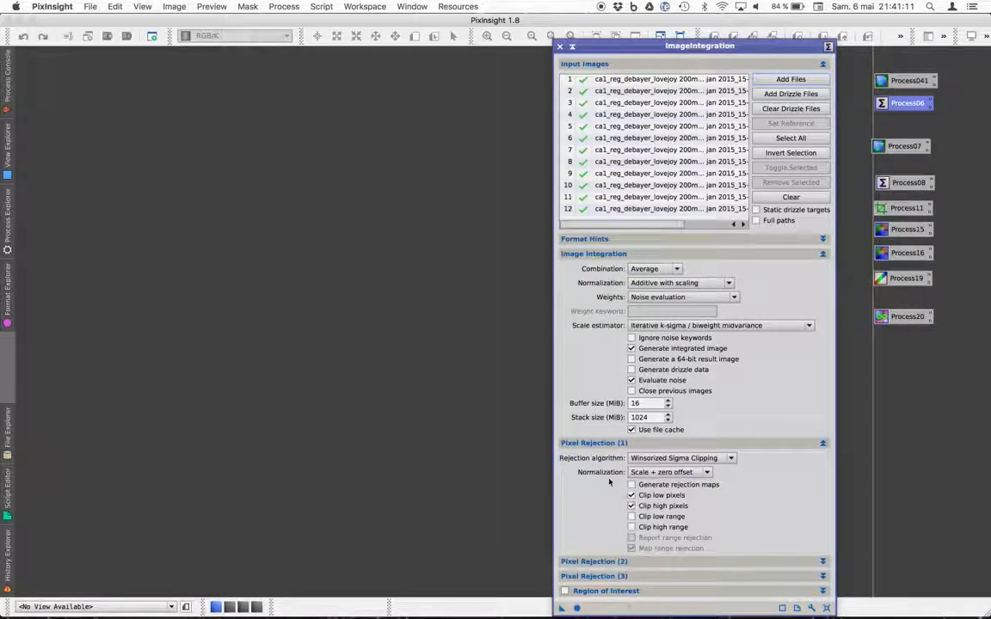
{"action": "left_click", "coordinate": [593, 444]}
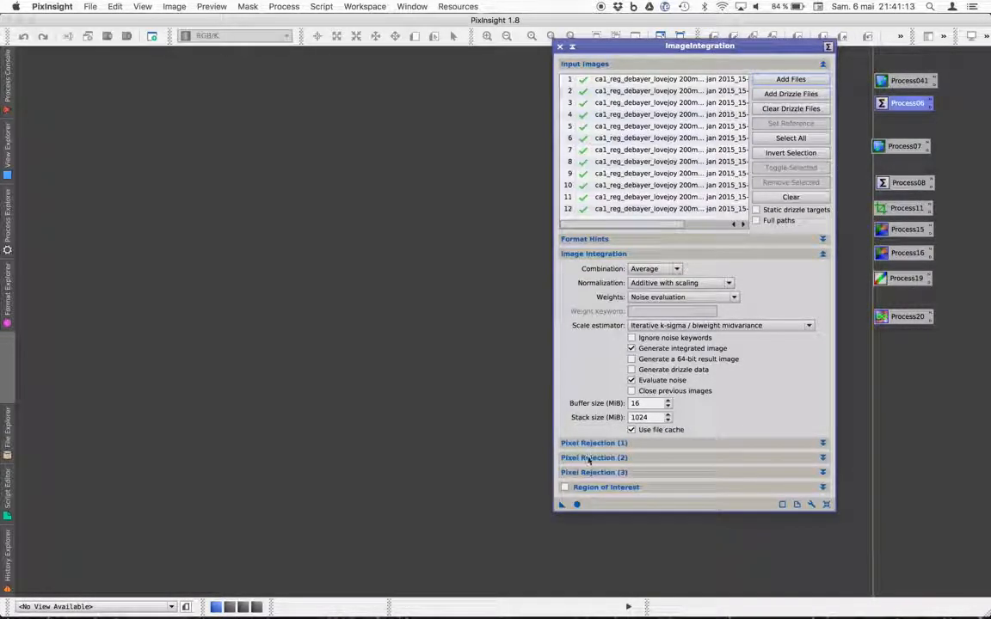
{"action": "left_click", "coordinate": [589, 458]}
{"action": "left_click", "coordinate": [590, 254]}
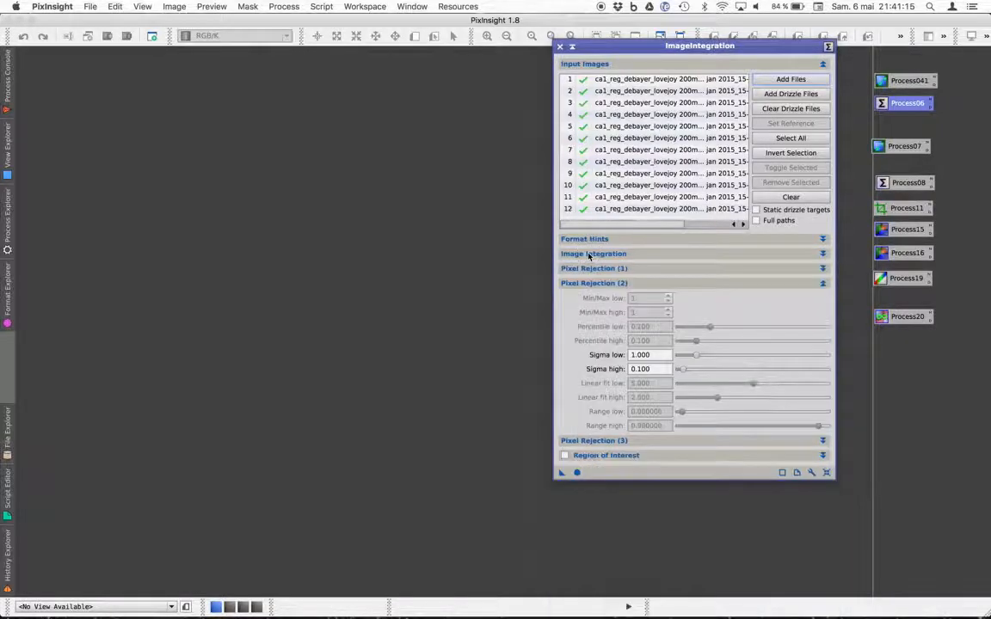
{"action": "left_click", "coordinate": [664, 355]}
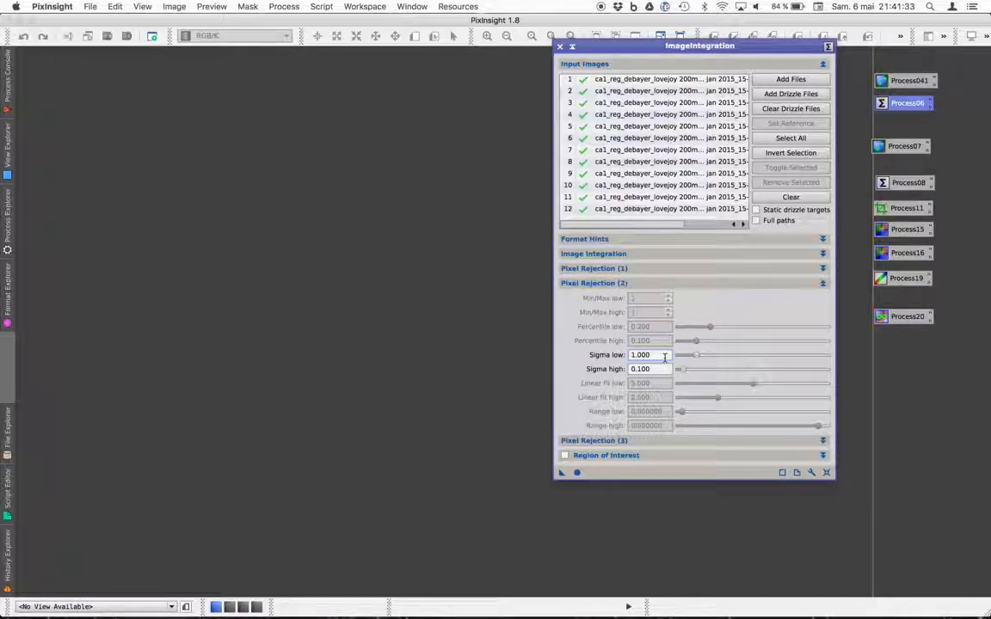
{"action": "left_click", "coordinate": [577, 473]}
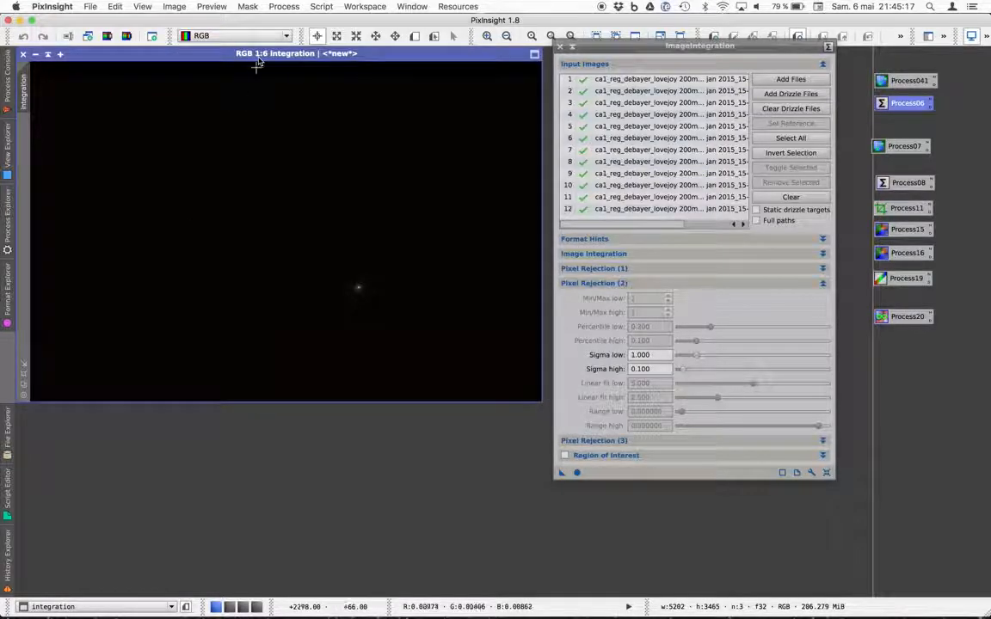
- Auto-stretch the integration image's display using ScreenTransferFunction with the RGB channels unlinked
{"action": "key", "text": "ctrl+a"}
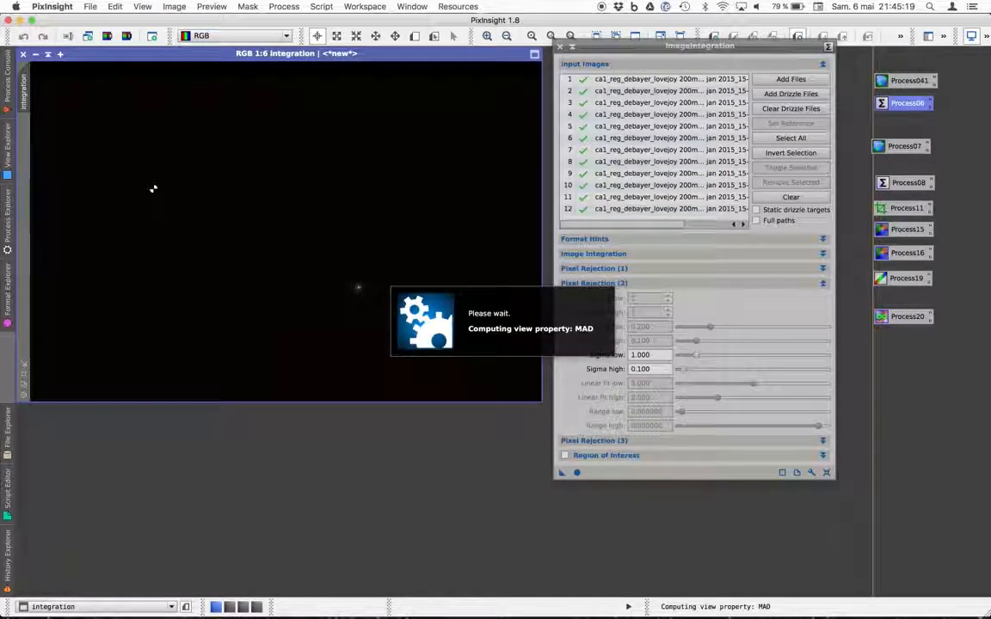
{"action": "left_click", "coordinate": [8, 232]}
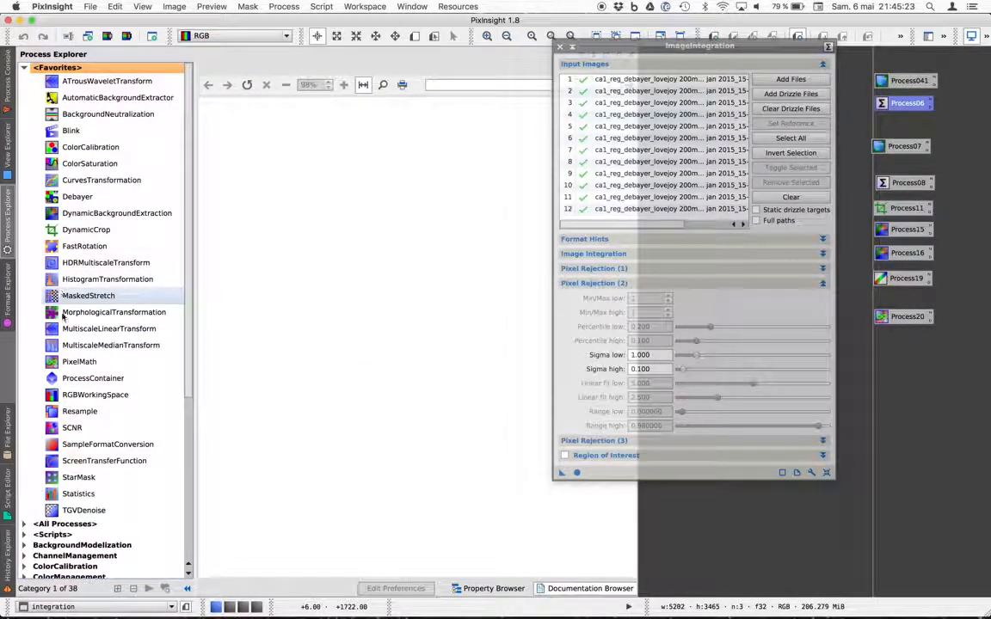
{"action": "double_click", "coordinate": [76, 461]}
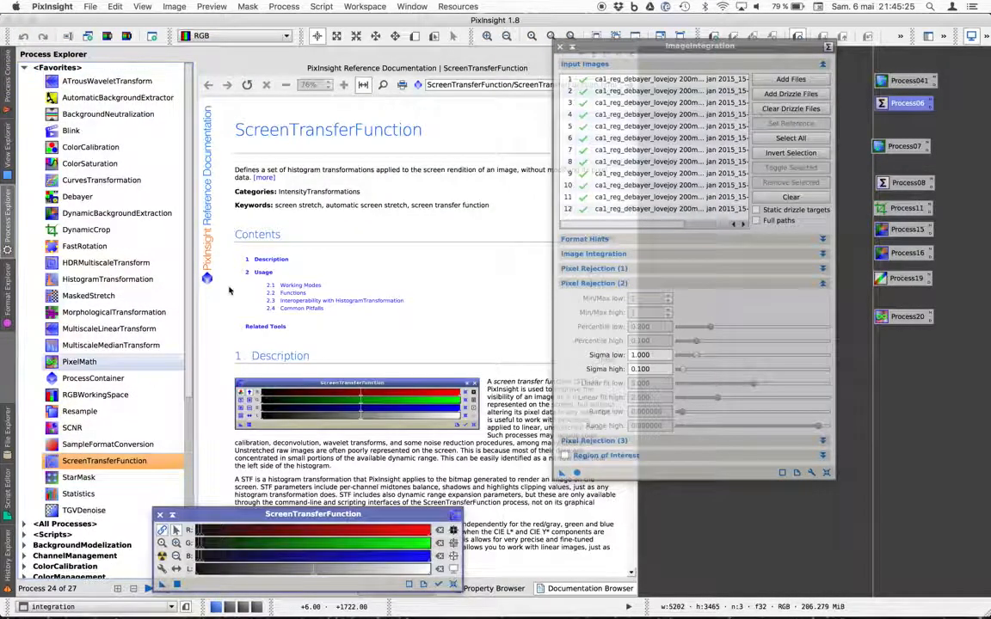
{"action": "left_click", "coordinate": [163, 532]}
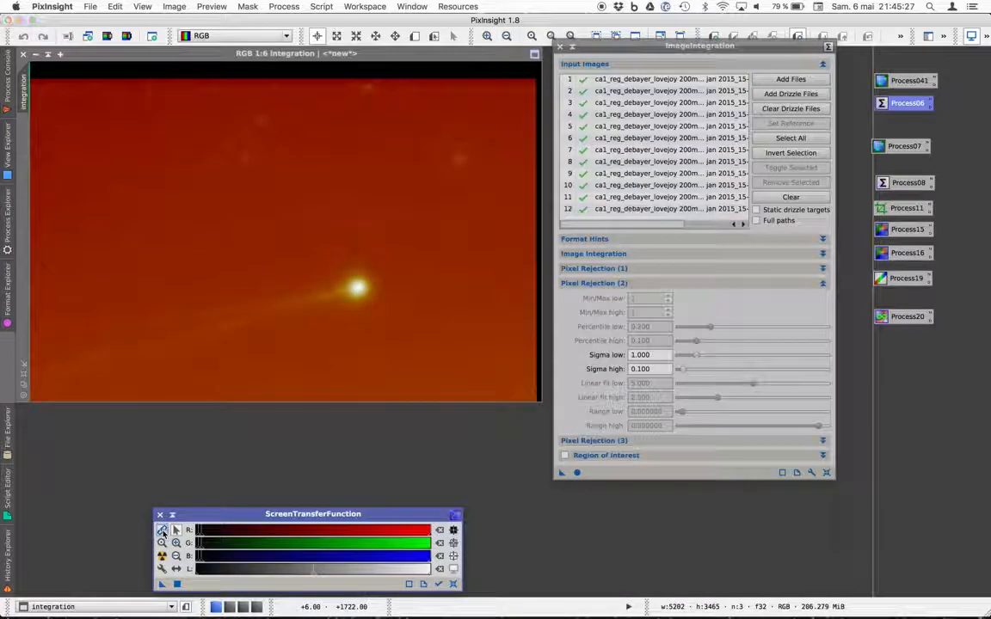
{"action": "key", "text": "super+a"}
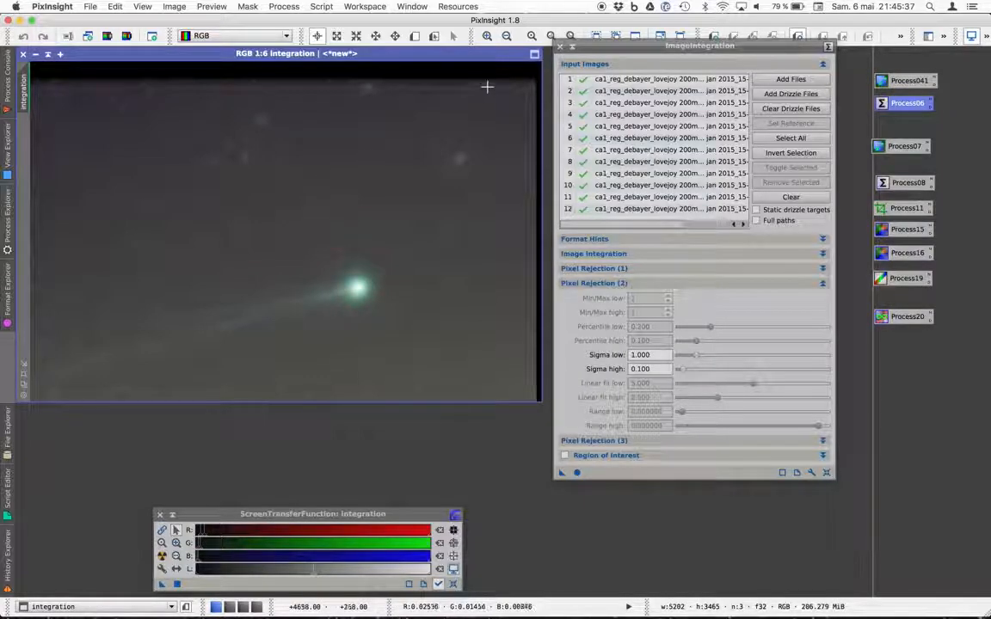
- Save the integration image as CometOnly.xisf in the temp folder, keeping the 32-bit IEEE 754 floating point format
{"action": "scroll", "coordinate": [466, 63], "scroll_direction": "up", "scroll_amount": 2}
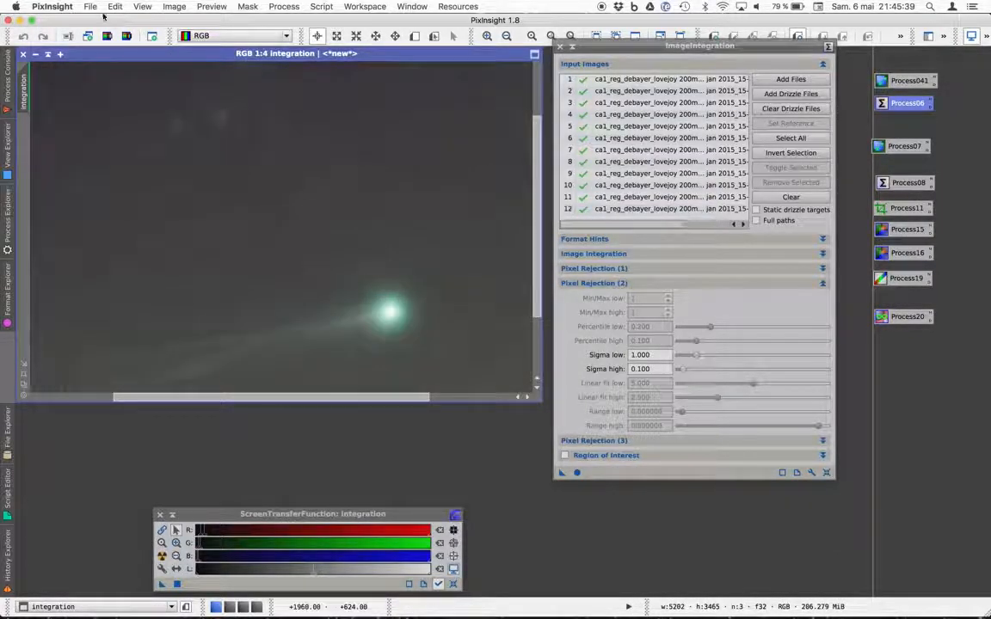
{"action": "left_click", "coordinate": [90, 6]}
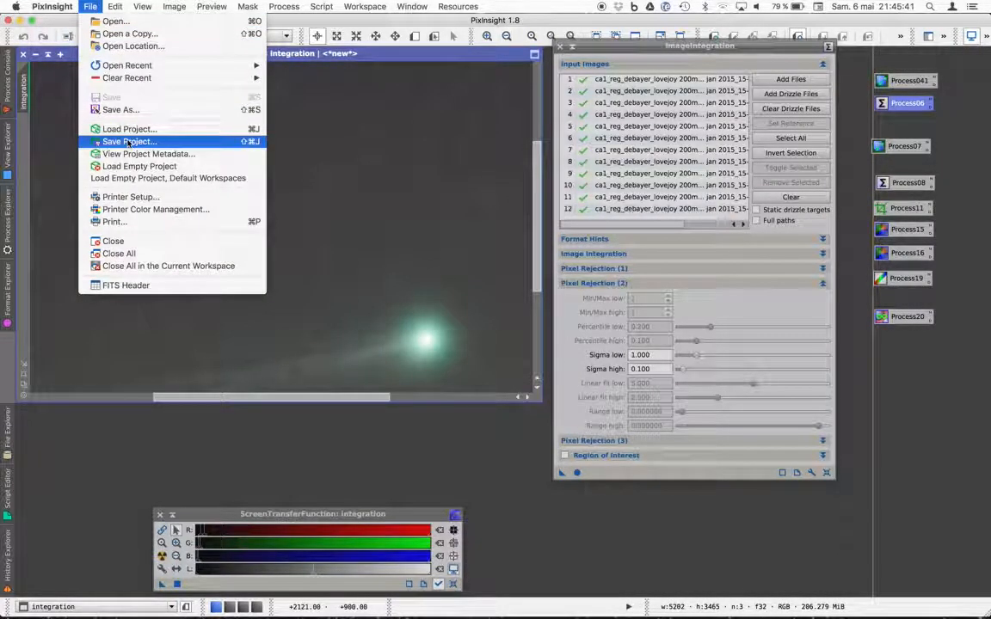
{"action": "left_click", "coordinate": [120, 109]}
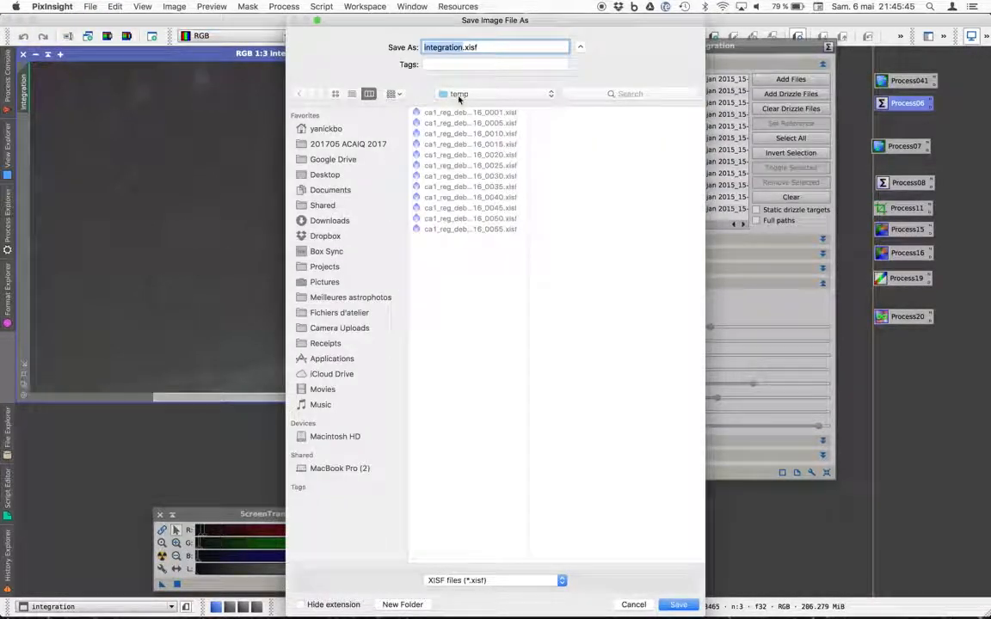
{"action": "type", "text": "CometOn"}
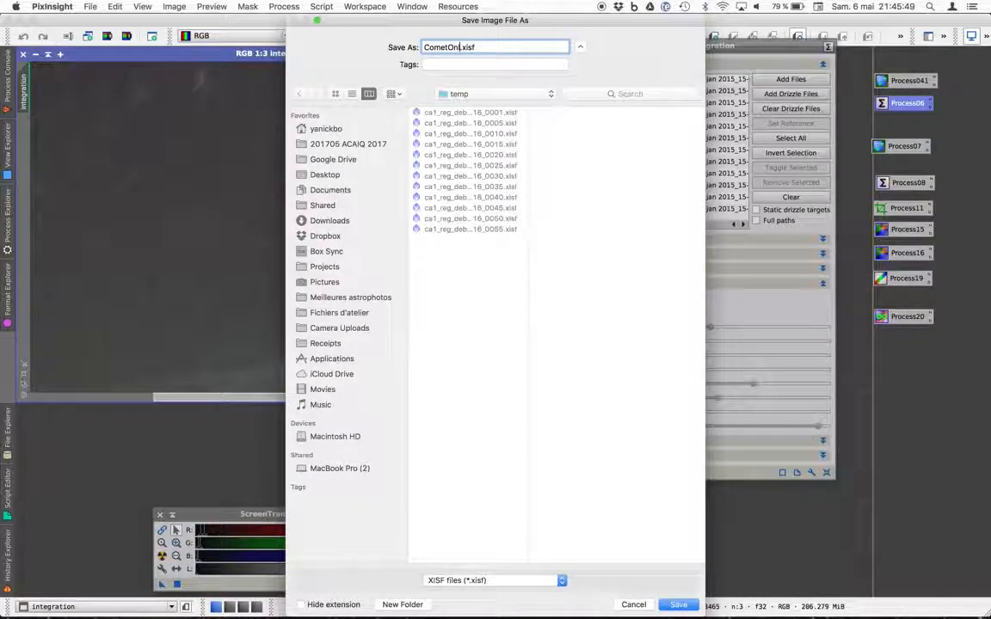
{"action": "type", "text": "ly"}
{"action": "key", "text": "Return"}
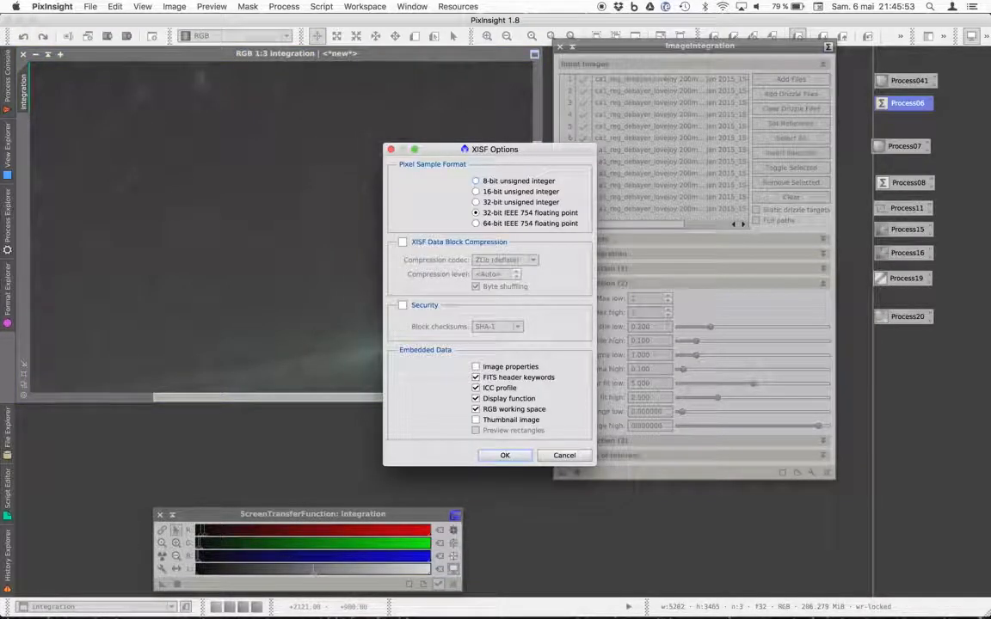
{"action": "key", "text": "Return"}
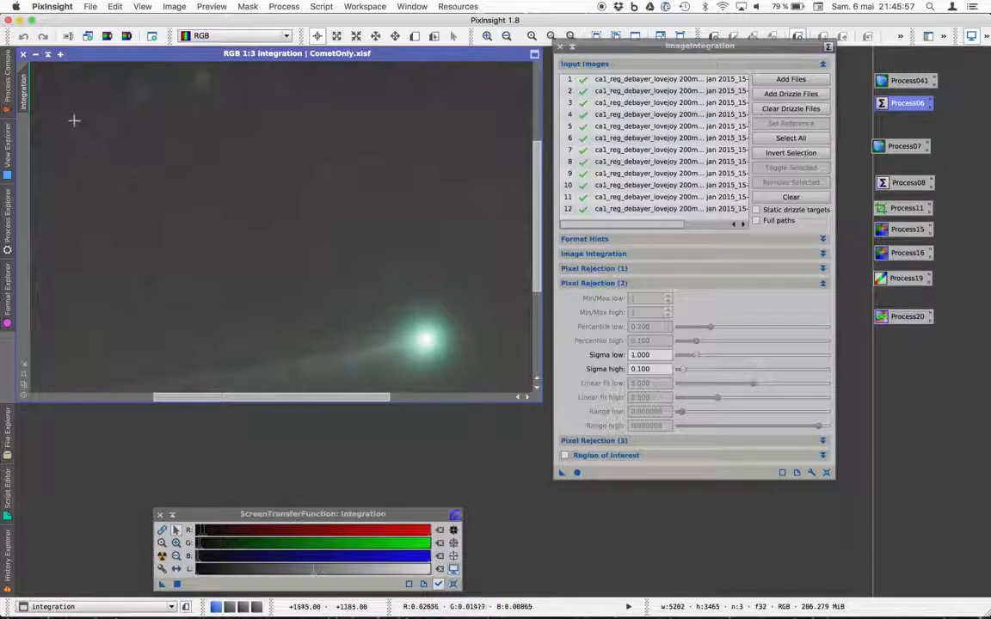
- Close the saved CometOnly image and the ImageIntegration process window
{"action": "scroll", "coordinate": [34, 65], "scroll_direction": "up", "scroll_amount": 1}
{"action": "left_click", "coordinate": [23, 54]}
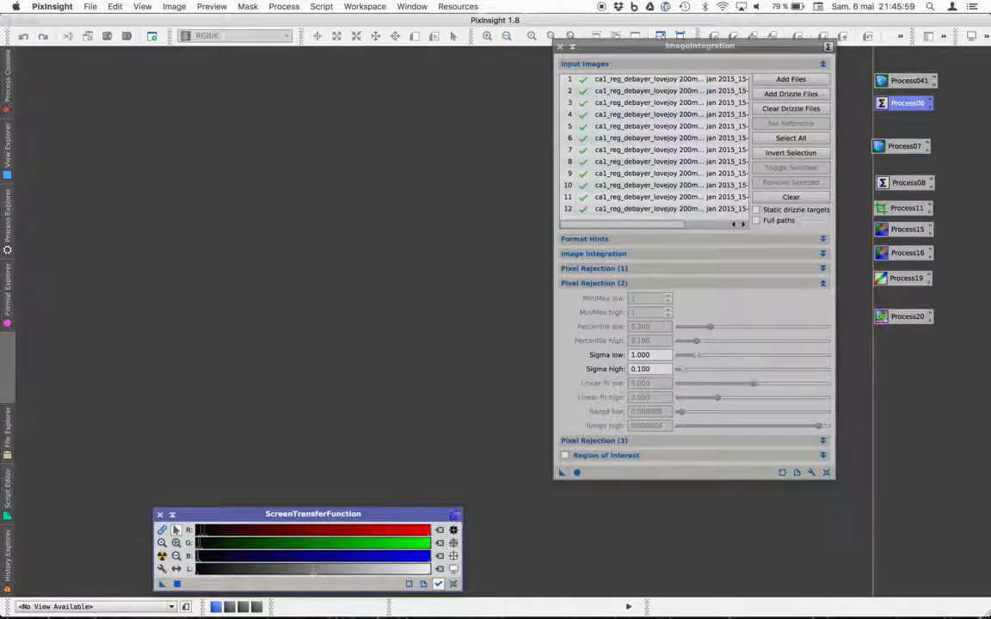
{"action": "left_click", "coordinate": [560, 47]}
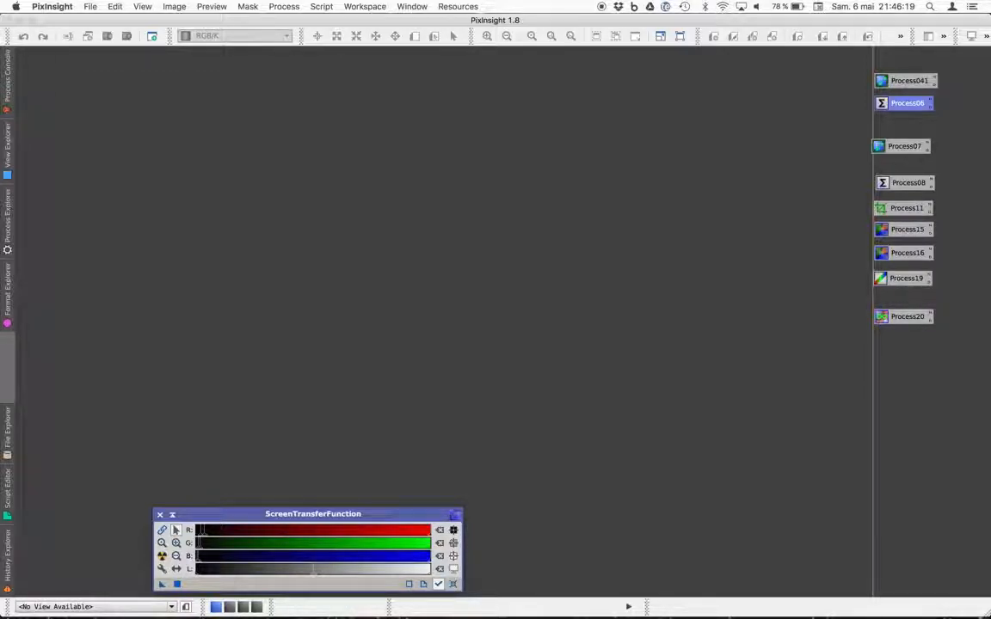
- Open the Process07 CometAlignment instance and replace its target frames with all the reg_debayer files from the Calibre_debayer_lovejoy folder
{"action": "double_click", "coordinate": [904, 146]}
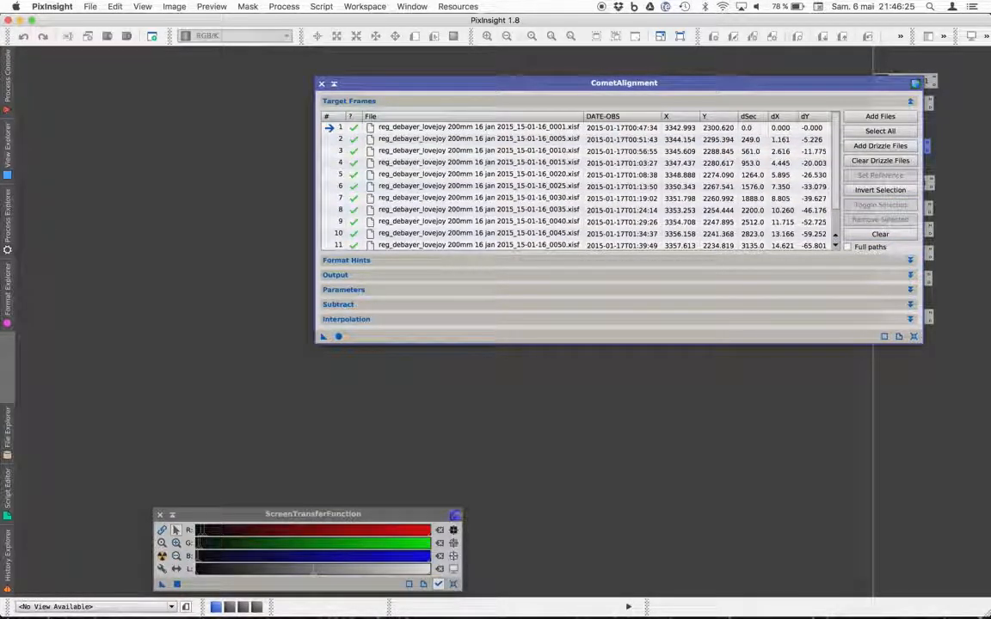
{"action": "left_click", "coordinate": [880, 234]}
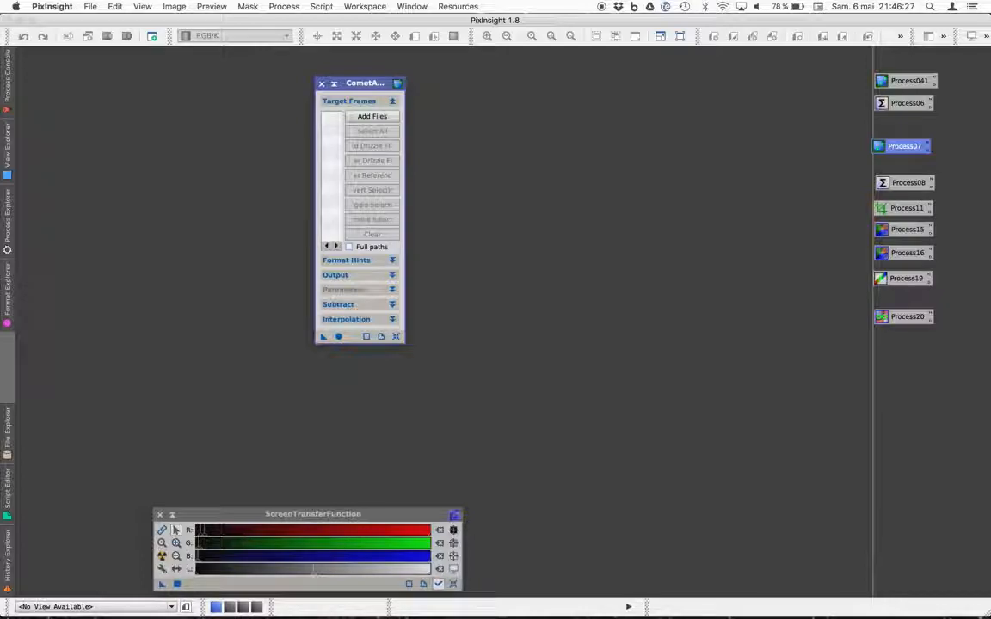
{"action": "left_click_drag", "start_coordinate": [406, 258], "coordinate": [838, 258]}
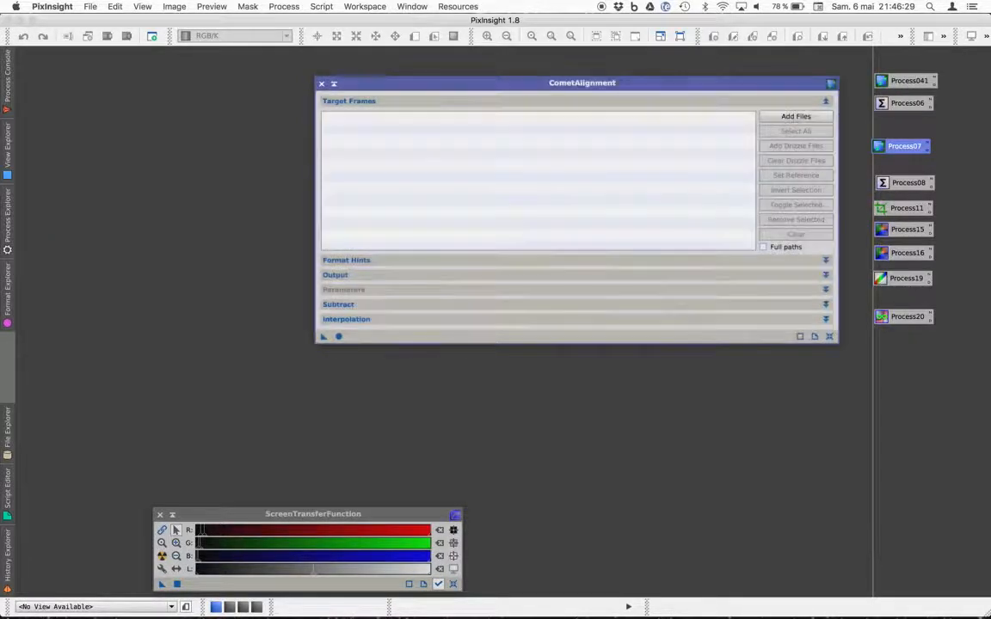
{"action": "left_click", "coordinate": [796, 116]}
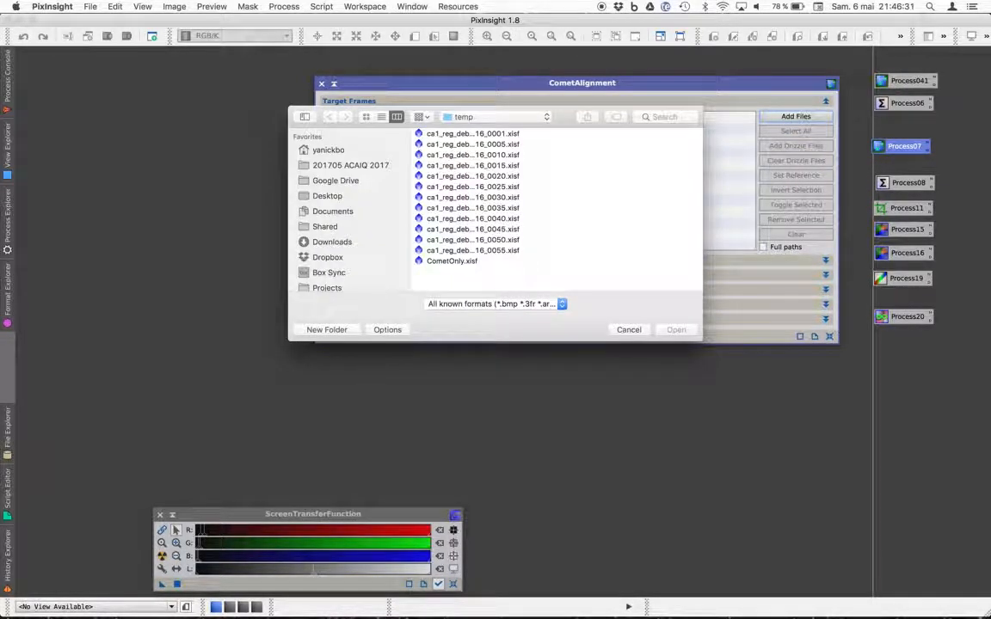
{"action": "left_click", "coordinate": [528, 118]}
{"action": "left_click", "coordinate": [529, 128]}
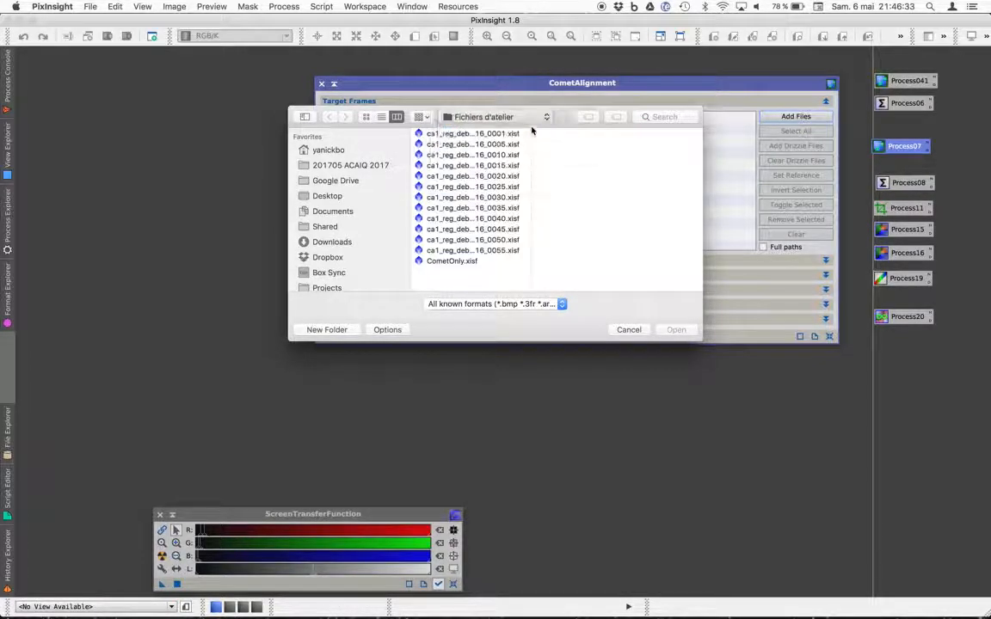
{"action": "left_click", "coordinate": [481, 177]}
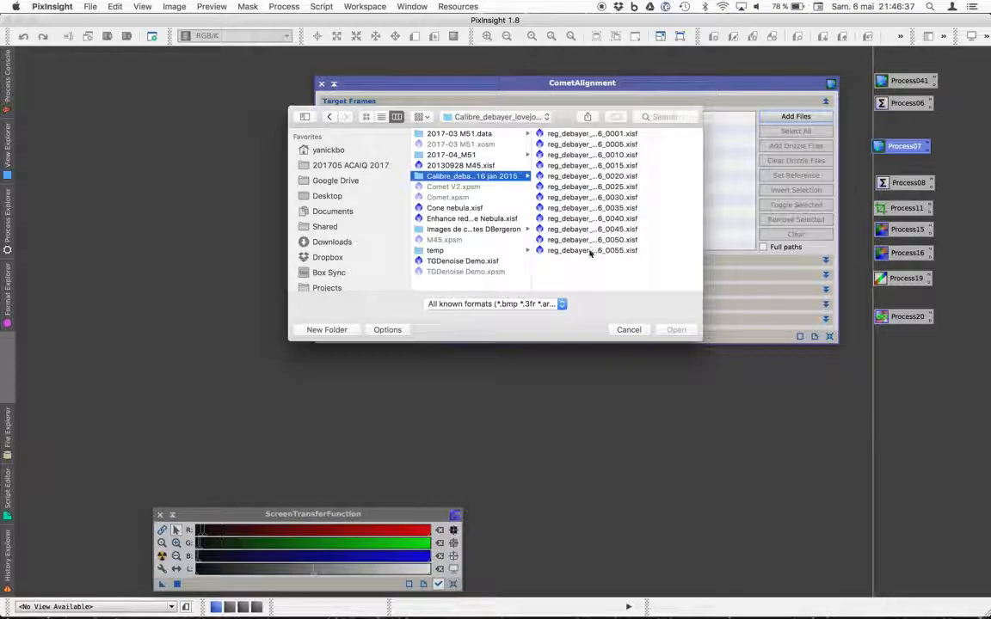
{"action": "key", "text": "super+a"}
{"action": "key", "text": "Return"}
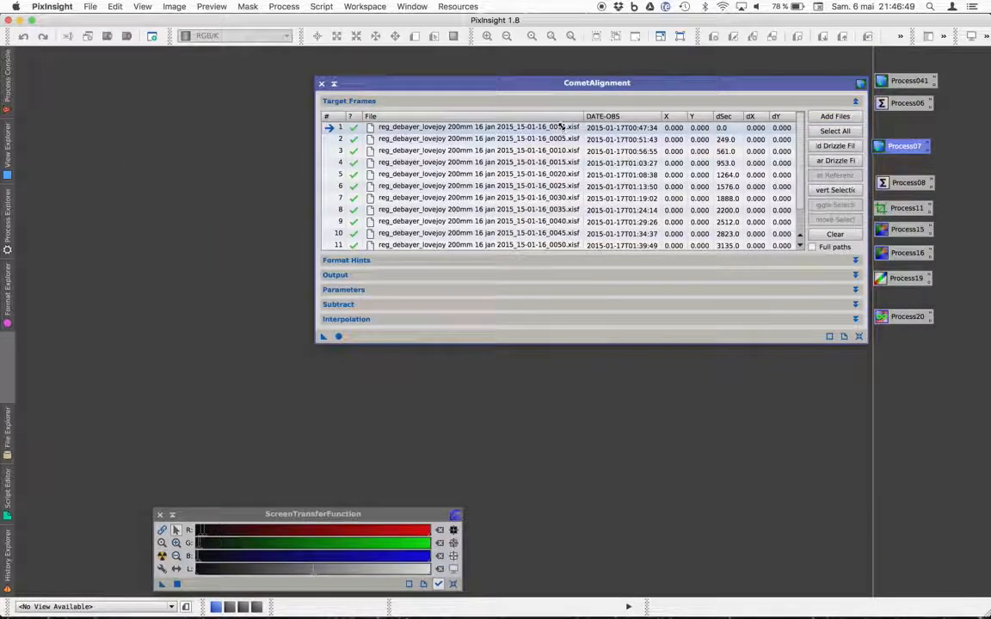
- Mark the comet's nucleus in the first frame (0001) and the last frame (0055) of the CometAlignment target list
{"action": "double_click", "coordinate": [561, 128]}
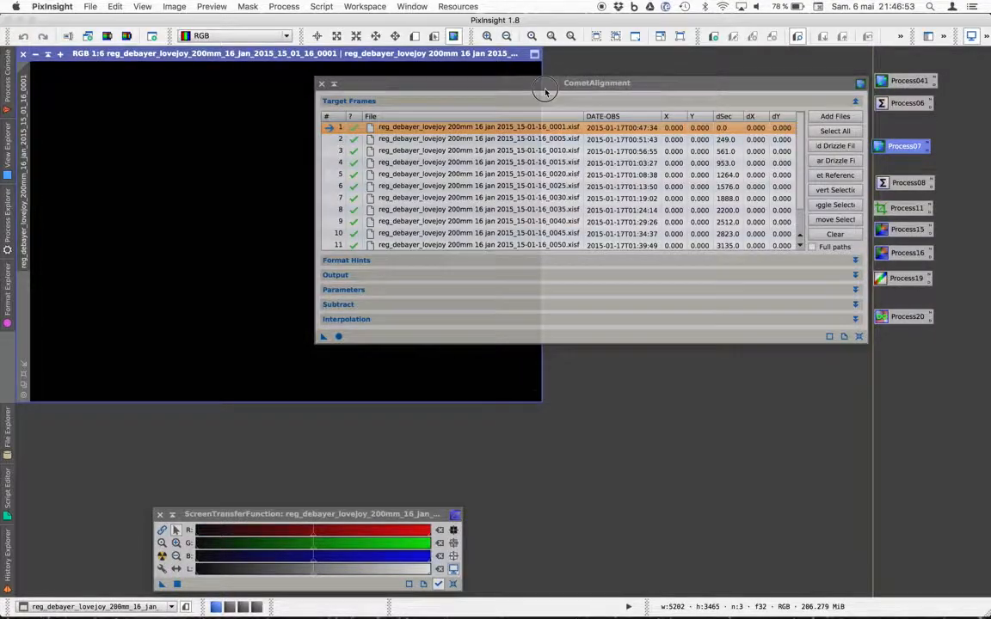
{"action": "left_click_drag", "start_coordinate": [527, 89], "coordinate": [669, 114]}
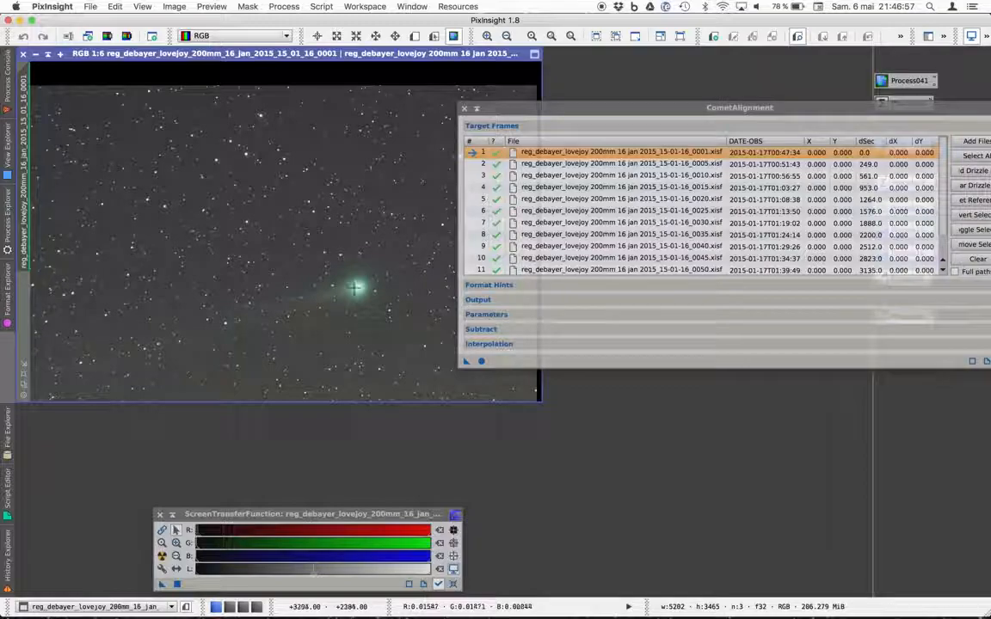
{"action": "left_click", "coordinate": [356, 287]}
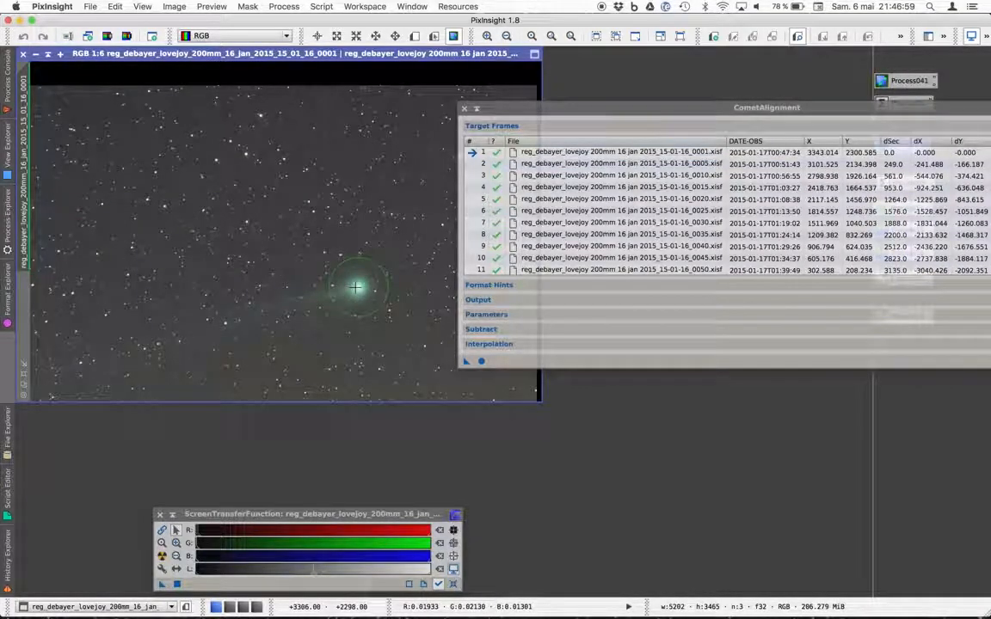
{"action": "left_click", "coordinate": [592, 260]}
{"action": "scroll", "coordinate": [593, 261], "scroll_direction": "down", "scroll_amount": 2}
{"action": "double_click", "coordinate": [594, 261]}
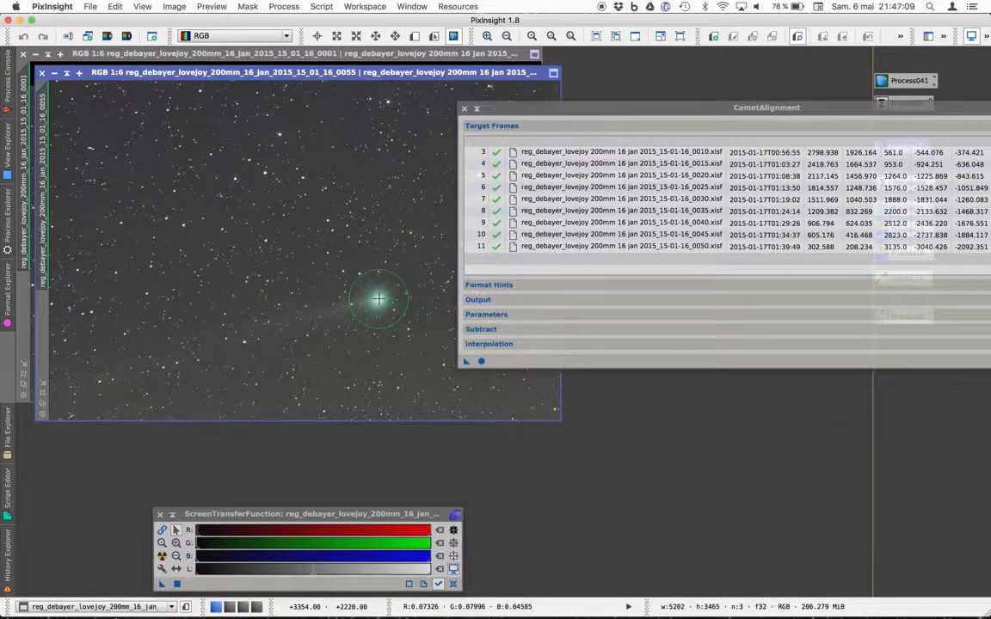
{"action": "left_click", "coordinate": [378, 299]}
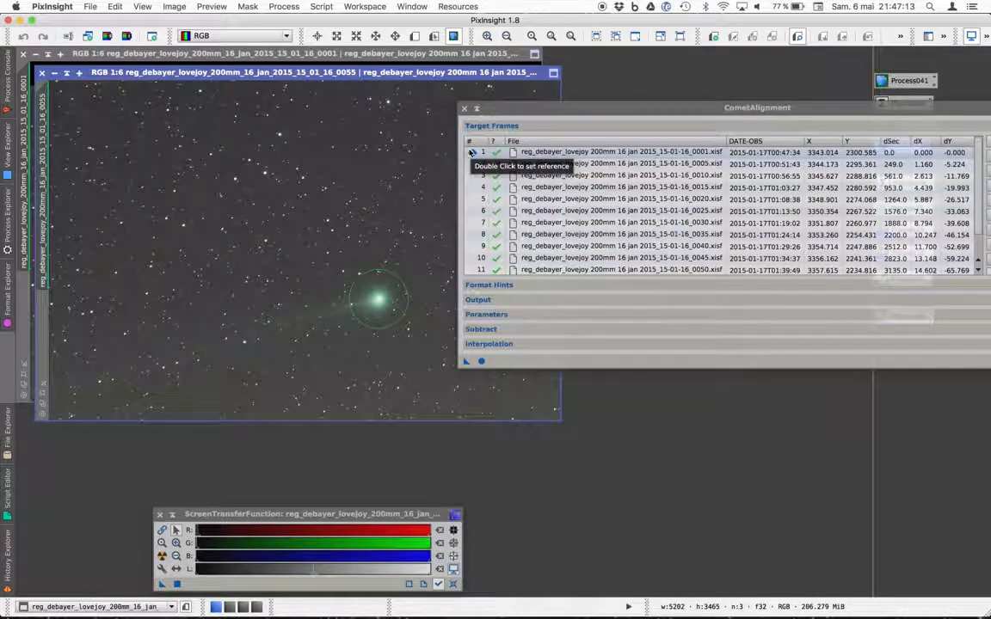
- Set the CometAlignment output directory to the temp folder inside Fichiers d'atelier
{"action": "left_click", "coordinate": [479, 300]}
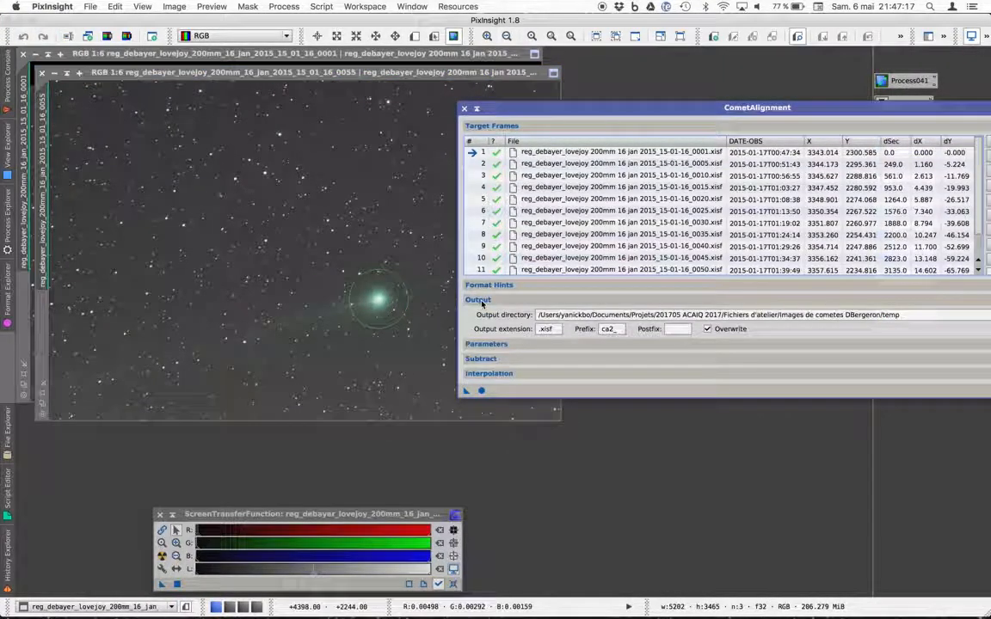
{"action": "left_click_drag", "start_coordinate": [796, 113], "coordinate": [704, 113]}
{"action": "left_click", "coordinate": [944, 317]}
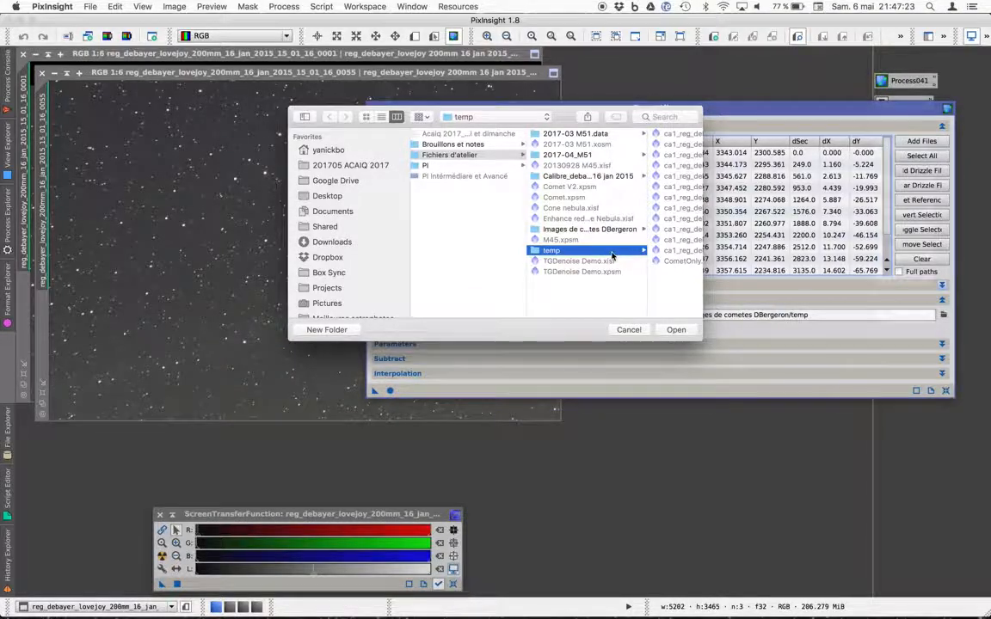
{"action": "key", "text": "Return"}
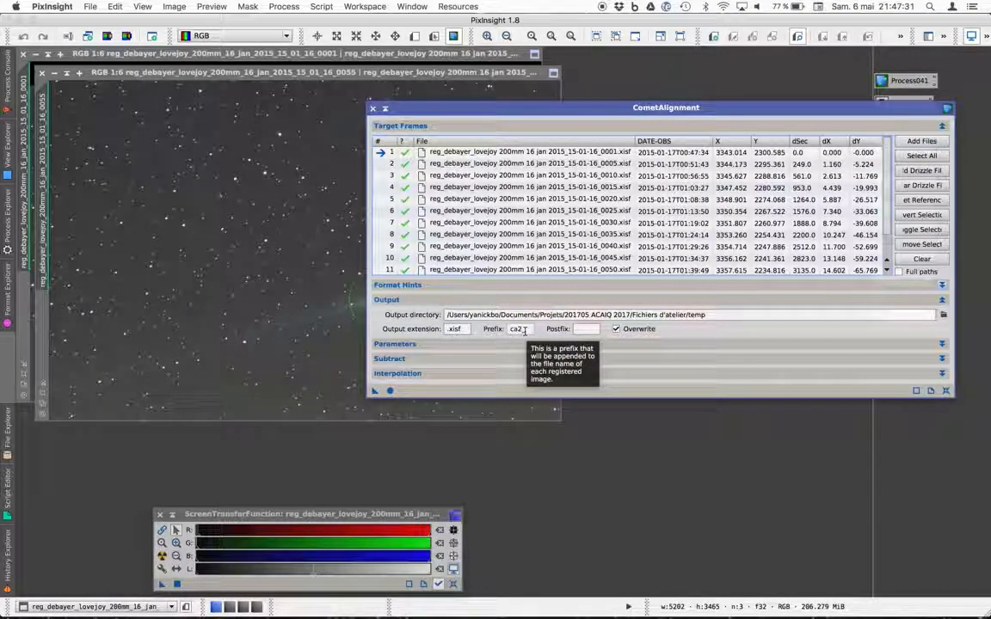
- Choose CometOnly.xisf from the temp folder as the operand image to subtract, and run CometAlignment
{"action": "left_click", "coordinate": [390, 360]}
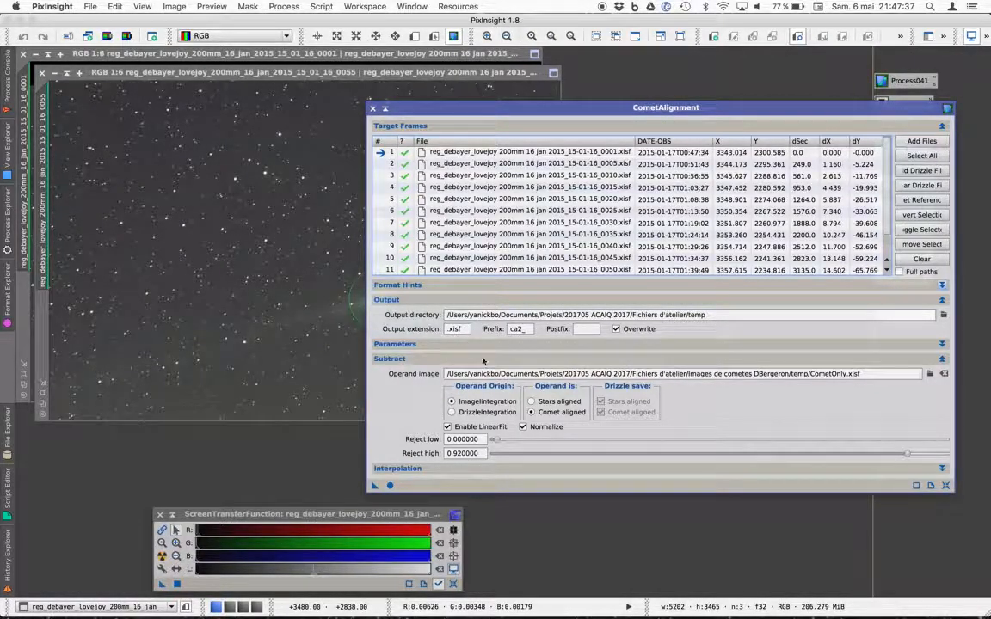
{"action": "left_click", "coordinate": [929, 374]}
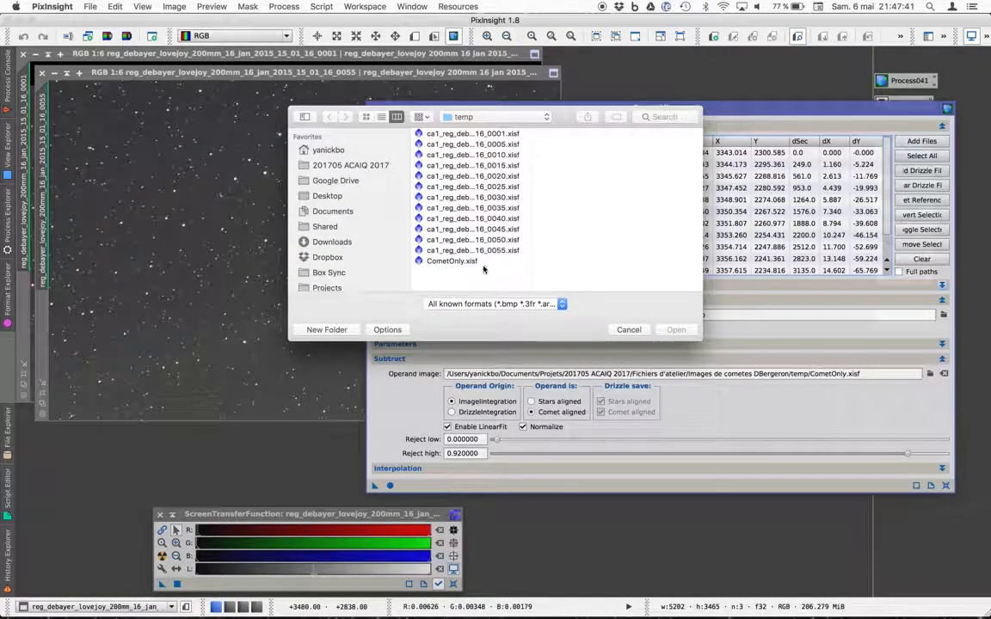
{"action": "left_click", "coordinate": [464, 261]}
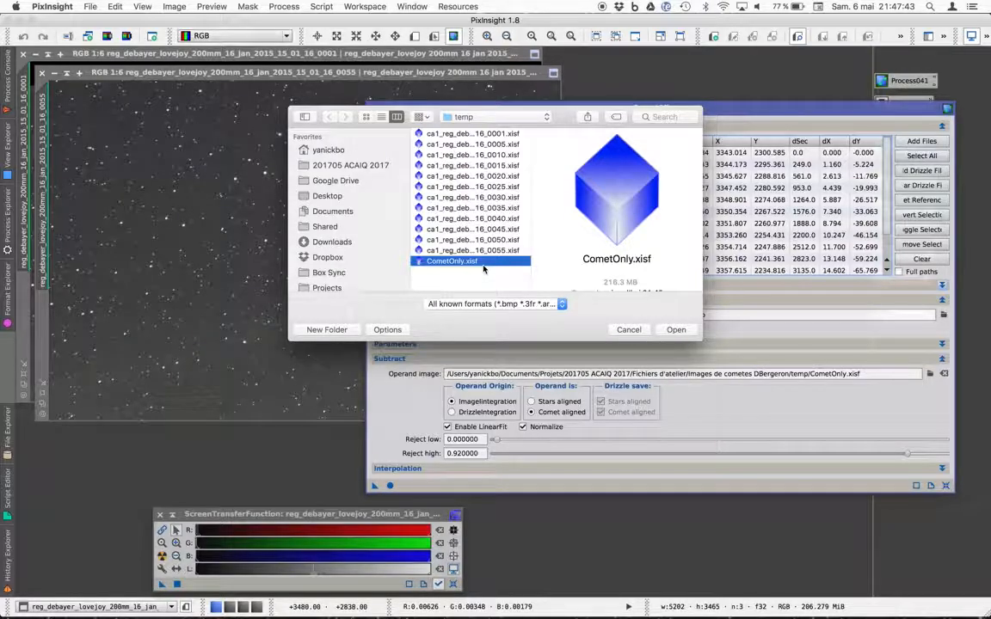
{"action": "double_click", "coordinate": [482, 265]}
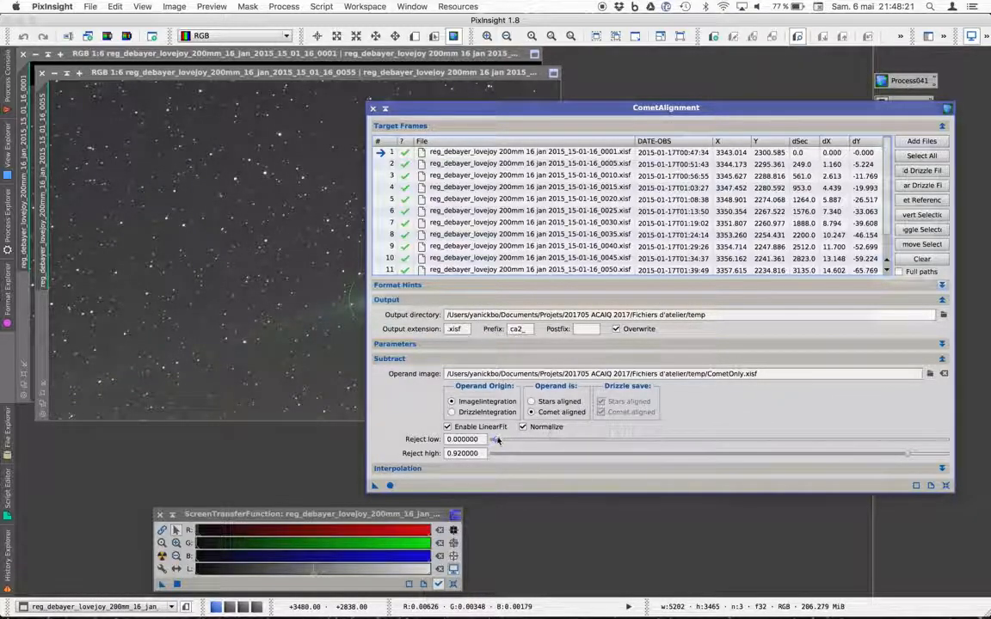
{"action": "left_click", "coordinate": [391, 486]}
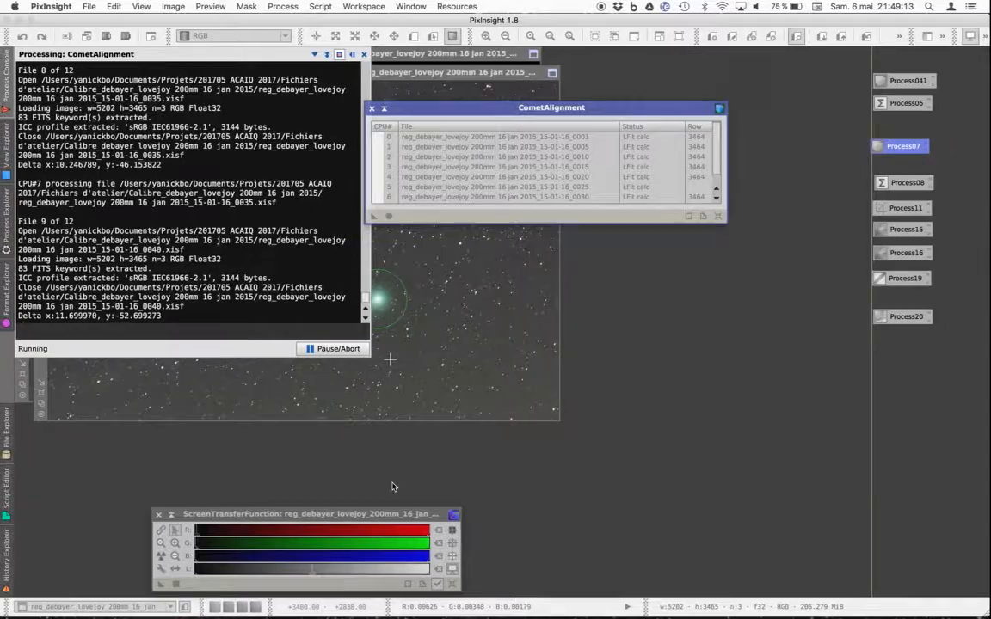
- Switch to the Safari presentation, review the slides on the stars-only and fusion stages of comet processing, and return to PixInsight
{"action": "key", "text": "F11"}
{"action": "key", "text": "F11"}
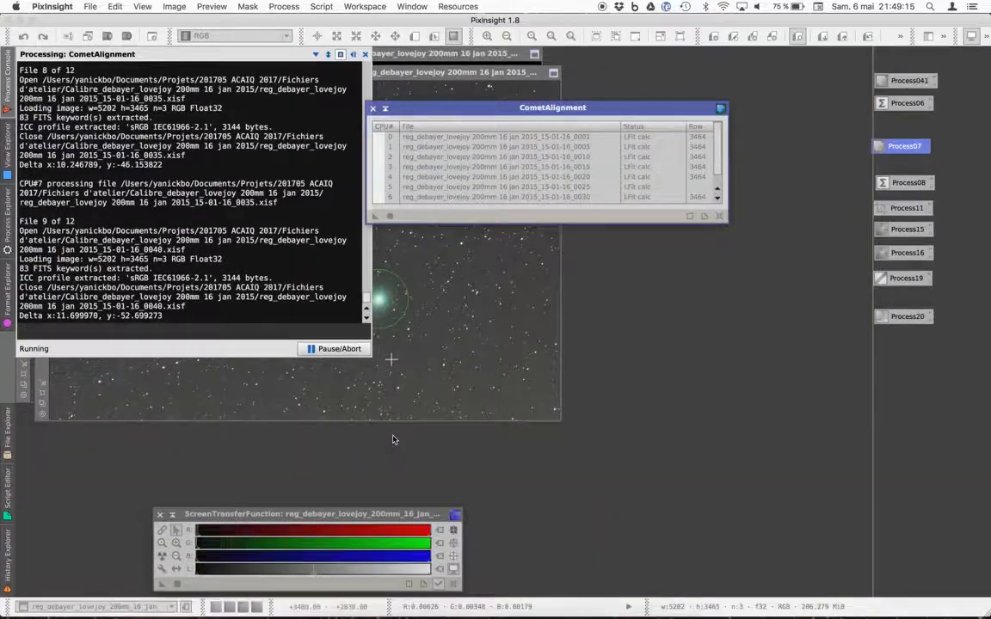
{"action": "key", "text": "ctrl+Up"}
{"action": "left_click", "coordinate": [280, 261]}
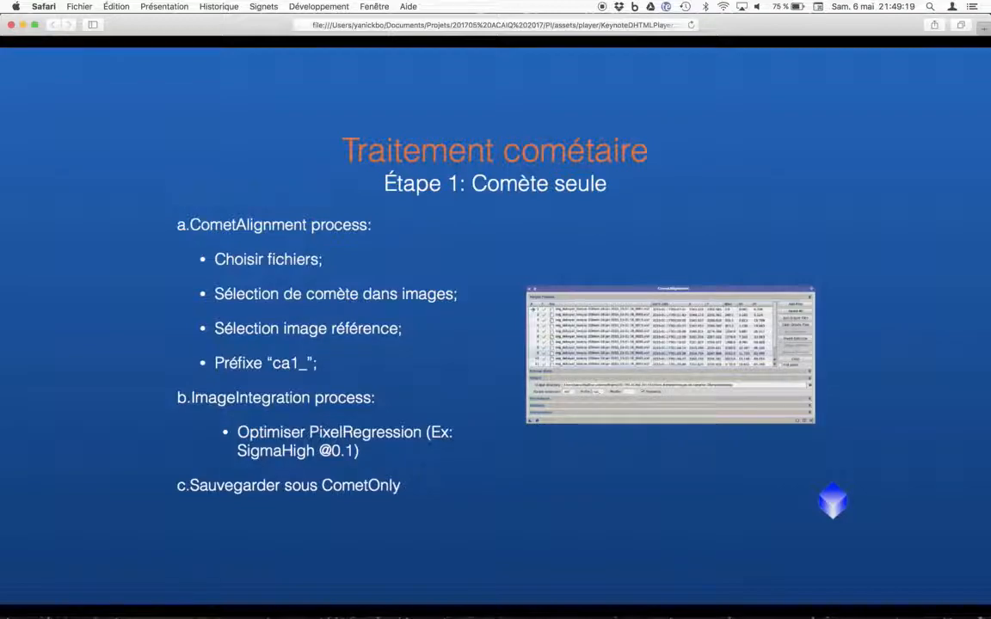
{"action": "key", "text": "Right"}
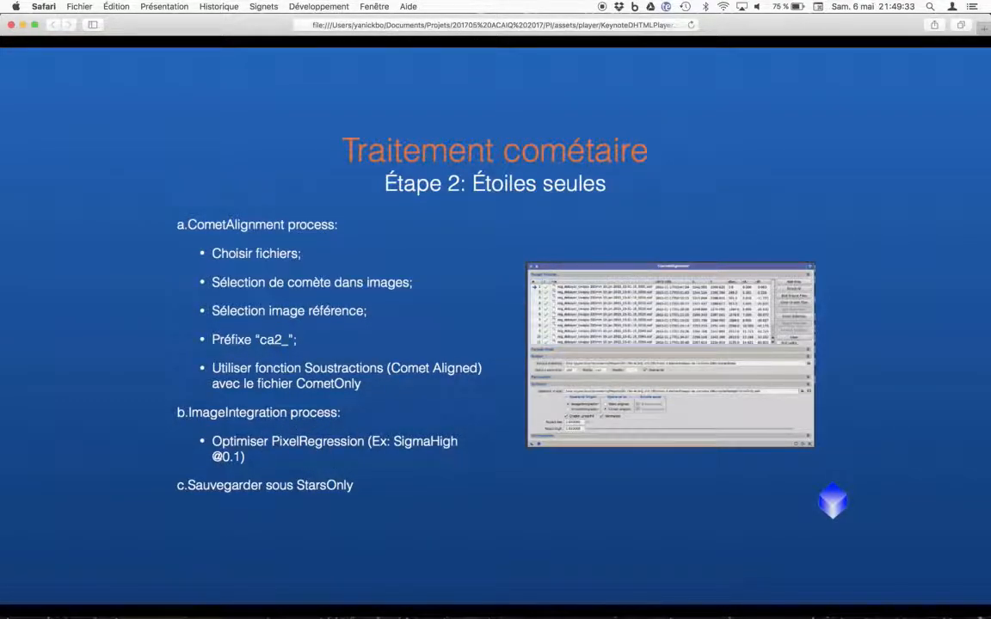
{"action": "key", "text": "Right"}
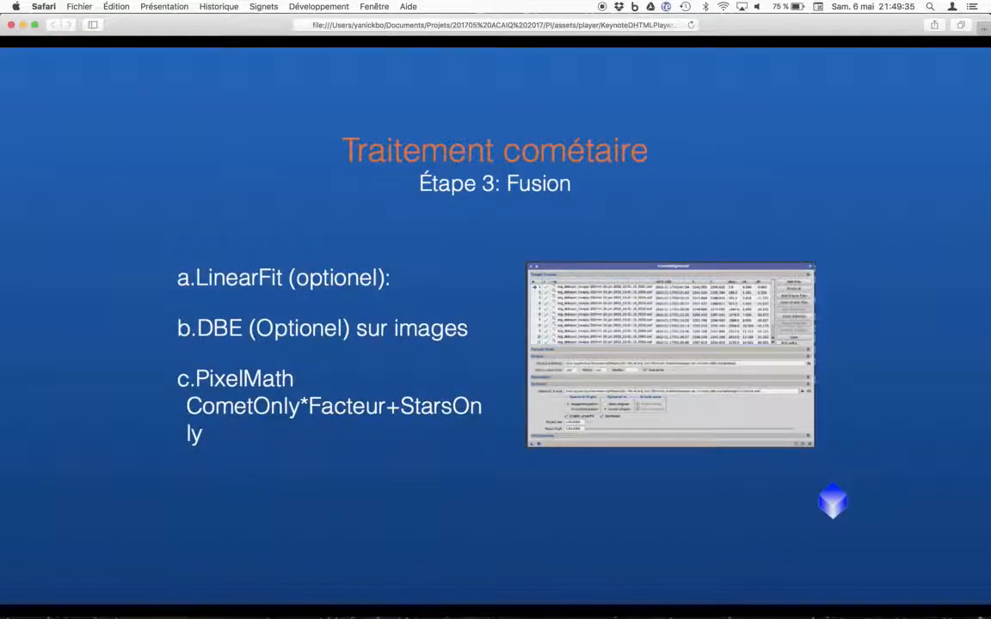
{"action": "key", "text": "Left"}
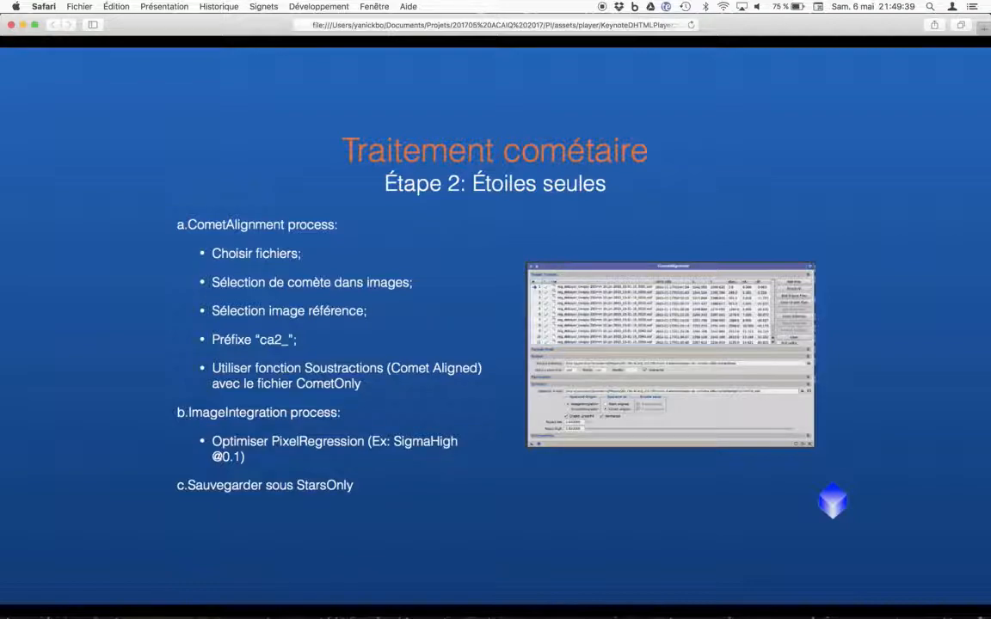
{"action": "key", "text": "Right"}
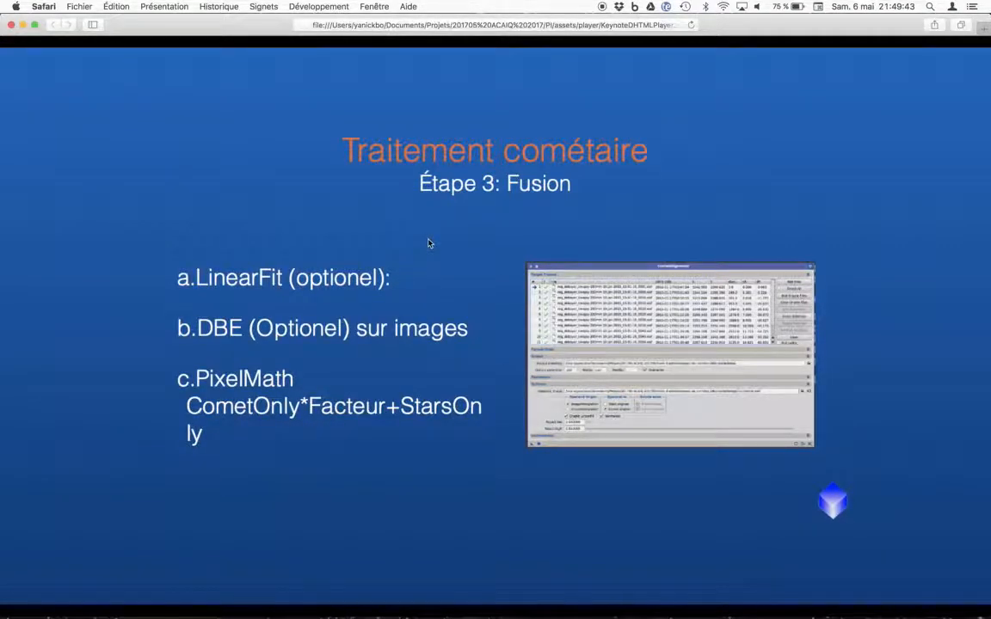
{"action": "key", "text": "ctrl+Up"}
{"action": "left_click", "coordinate": [201, 276]}
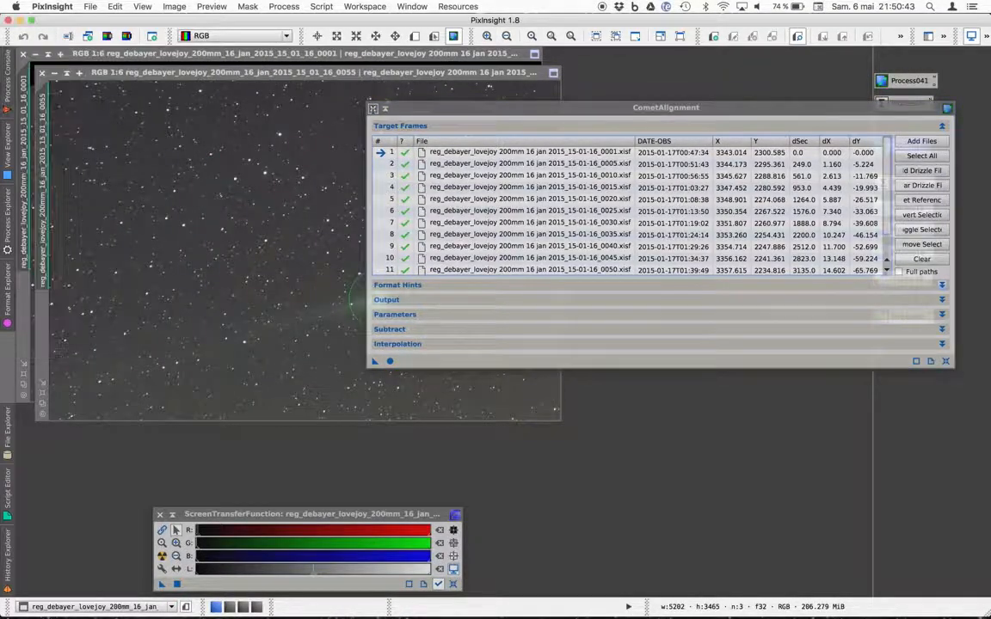
- Replace the CometAlignment window with Blink, clear its old frames, and load the ca2 frames 0001 to 0055 from the temp folder
{"action": "left_click", "coordinate": [372, 109]}
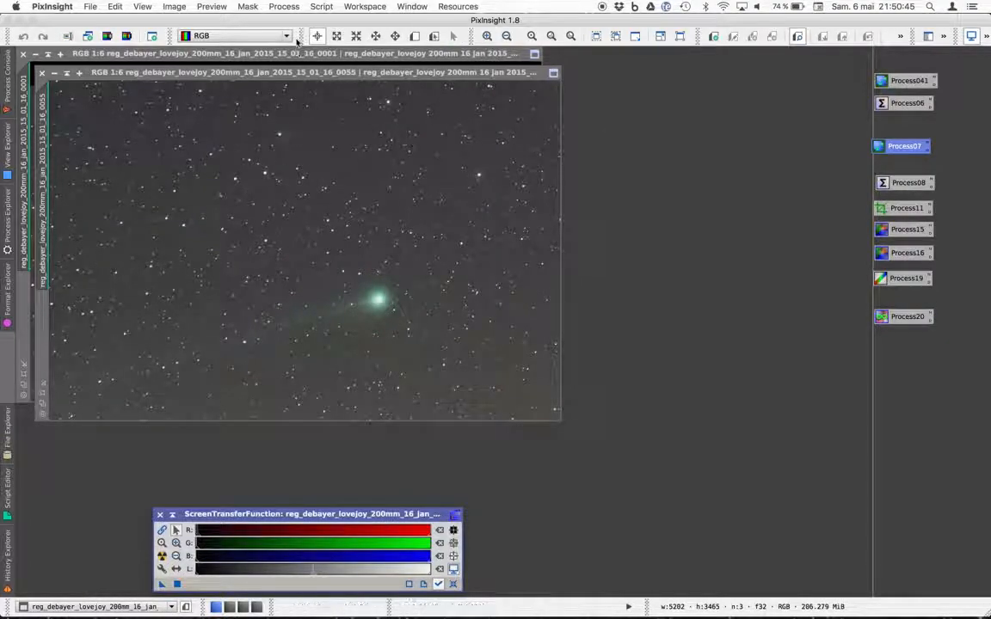
{"action": "left_click", "coordinate": [284, 7]}
{"action": "mouse_move", "coordinate": [306, 20]}
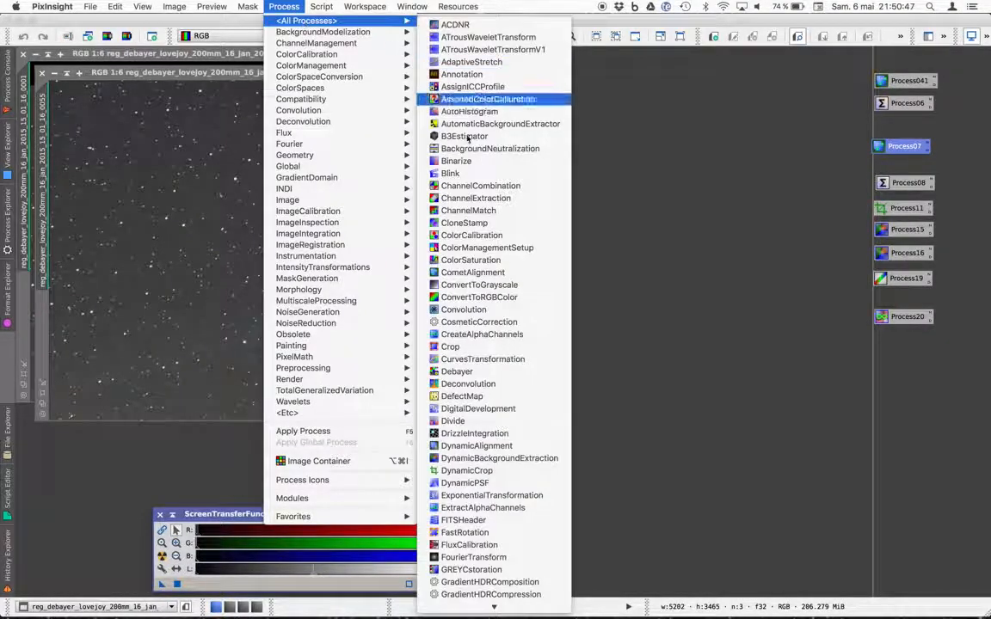
{"action": "left_click", "coordinate": [471, 175]}
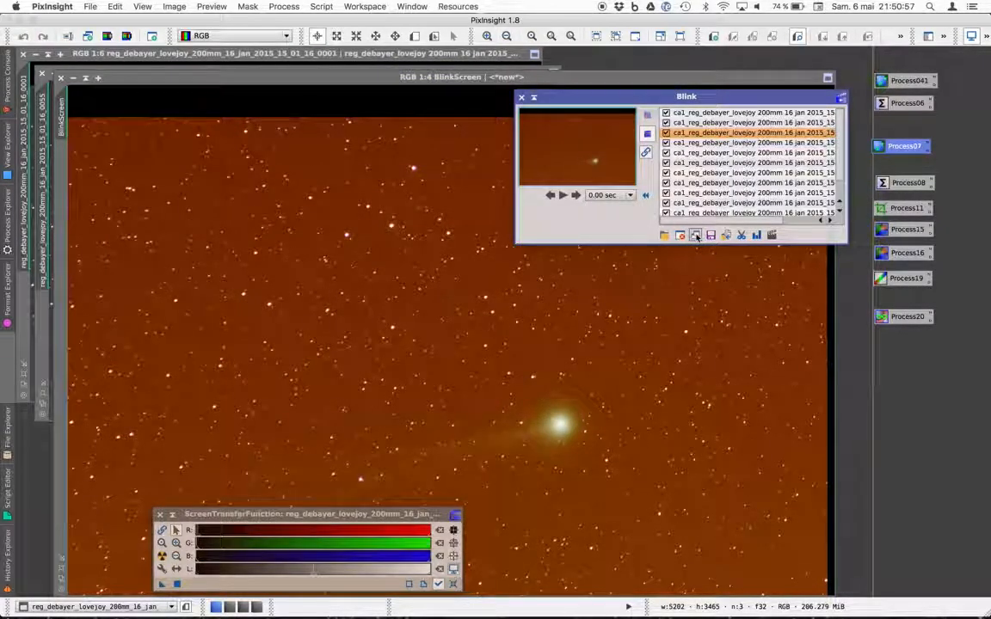
{"action": "left_click", "coordinate": [695, 235]}
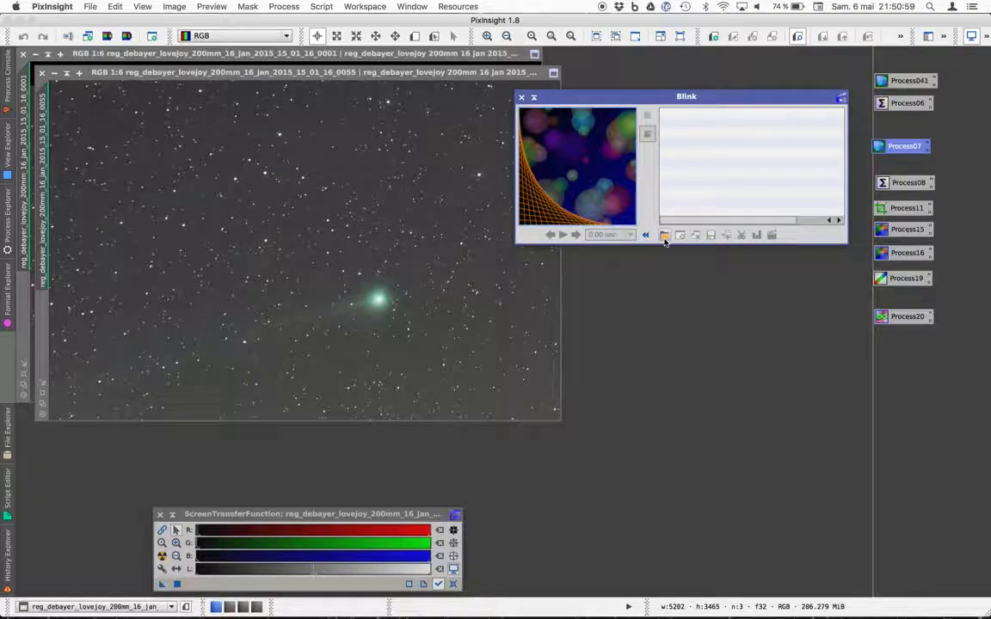
{"action": "left_click", "coordinate": [664, 236]}
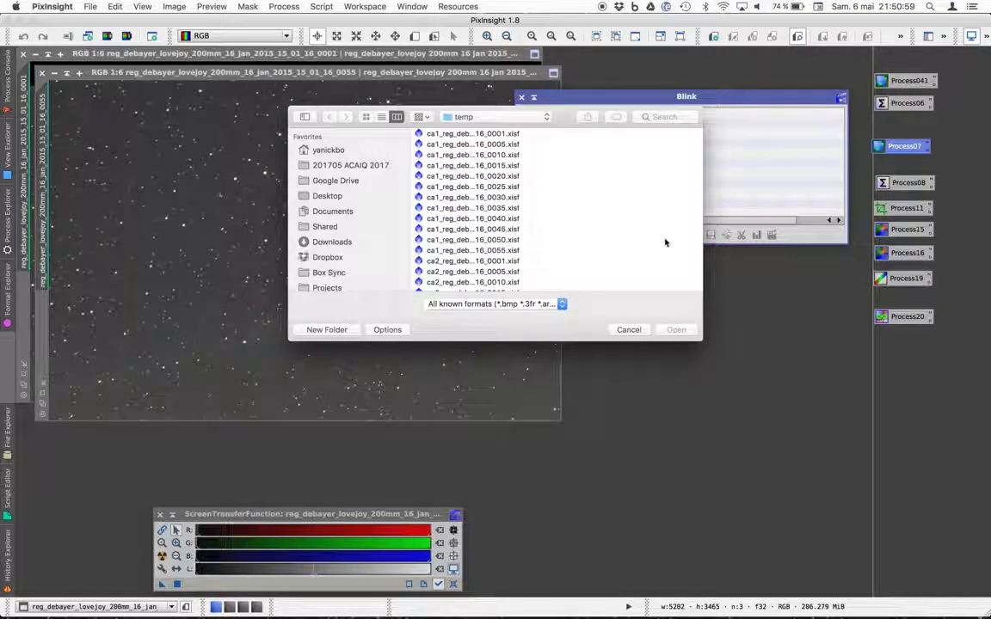
{"action": "left_click", "coordinate": [489, 260]}
{"action": "scroll", "coordinate": [482, 267], "scroll_direction": "down", "scroll_amount": 5}
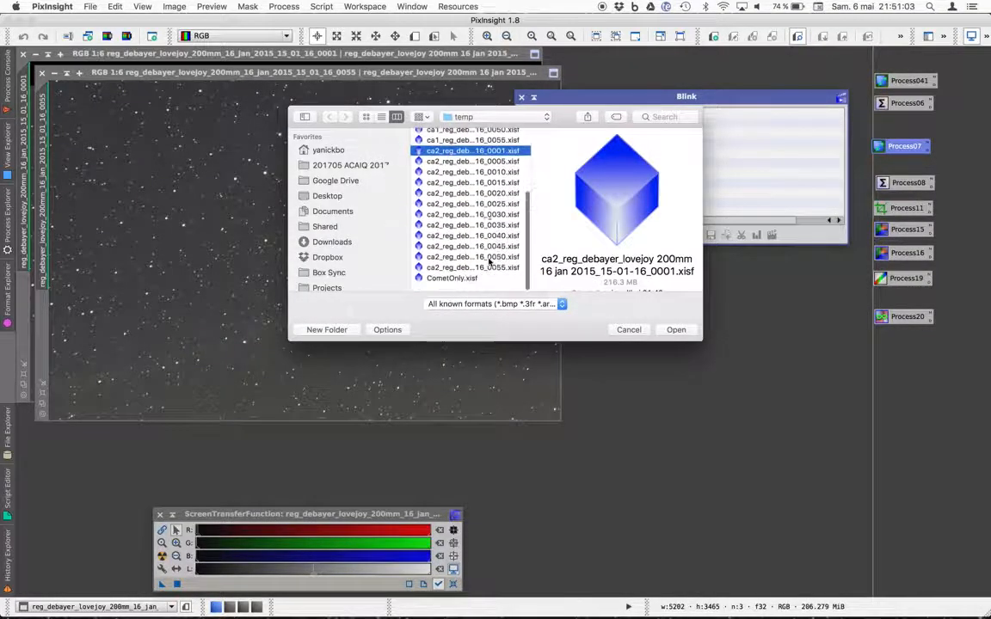
{"action": "left_click", "coordinate": [478, 275], "text": "shift"}
{"action": "key", "text": "Return"}
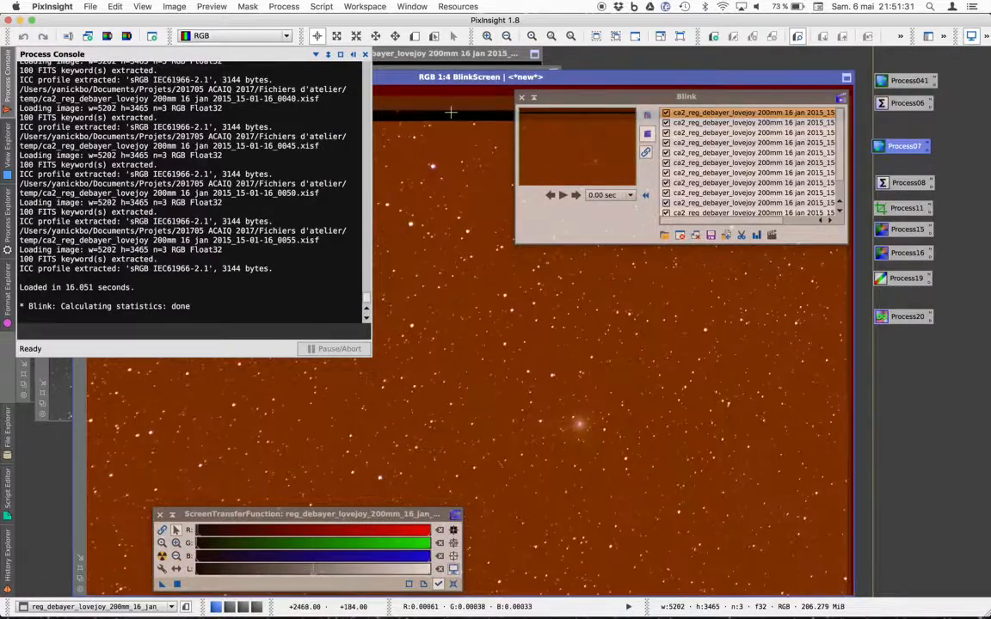
- Auto-stretch the blink screen and play the ca2 frames to check the comet subtraction
{"action": "scroll", "coordinate": [451, 112], "scroll_direction": "down", "scroll_amount": 1}
{"action": "left_click", "coordinate": [451, 111]}
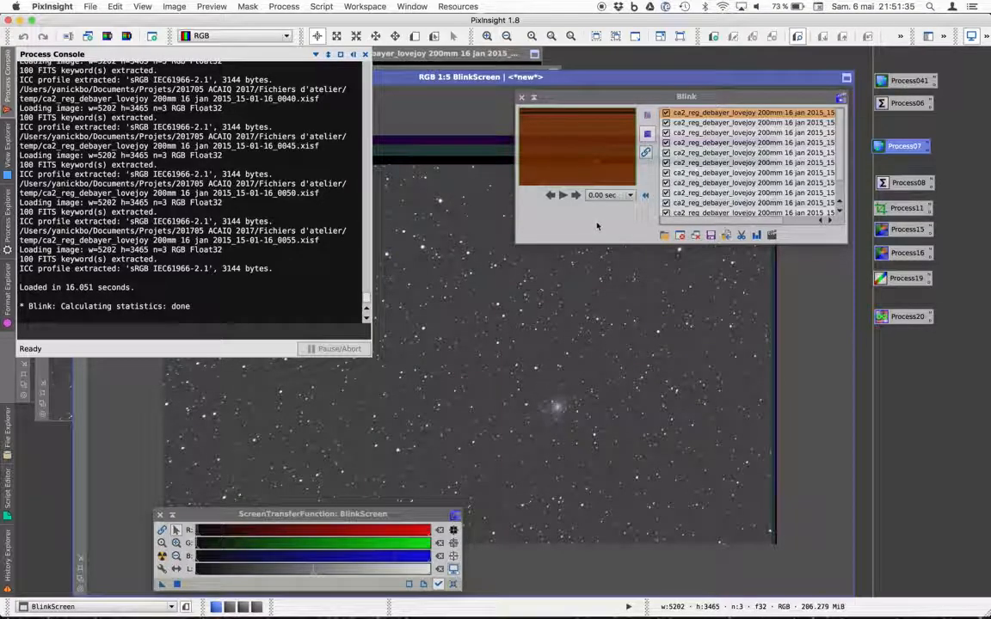
{"action": "left_click", "coordinate": [563, 196]}
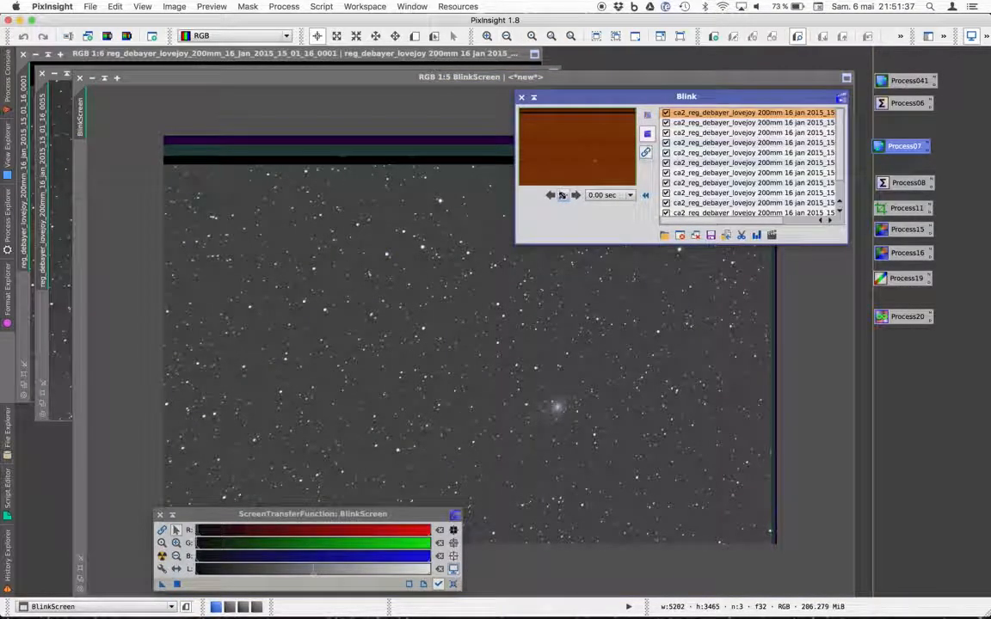
{"action": "left_click", "coordinate": [562, 196]}
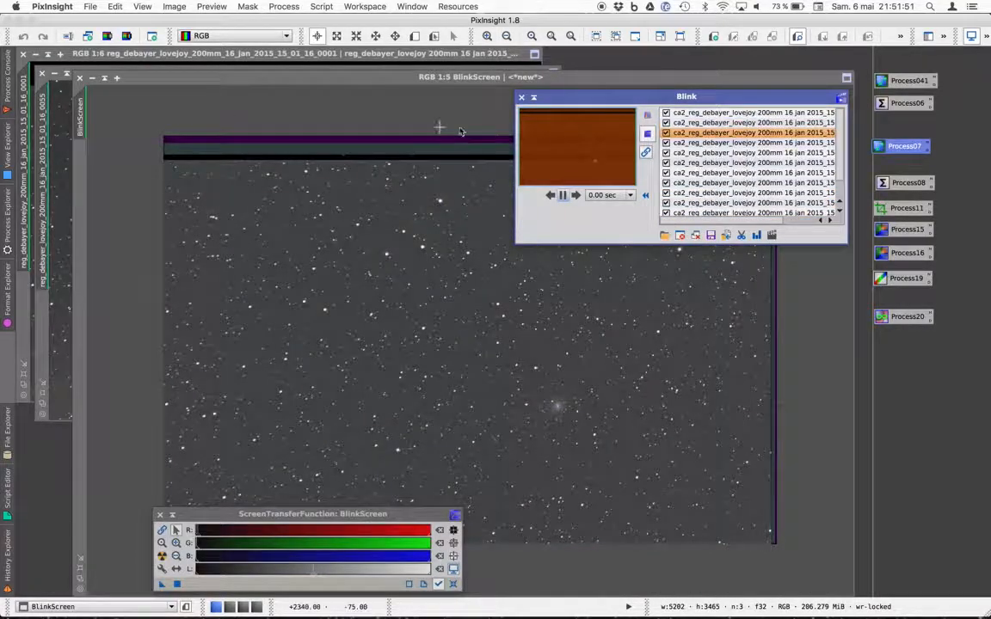
- Close Blink, its preview image, and the registered Lovejoy frames 0055 and 0001
{"action": "left_click", "coordinate": [521, 98]}
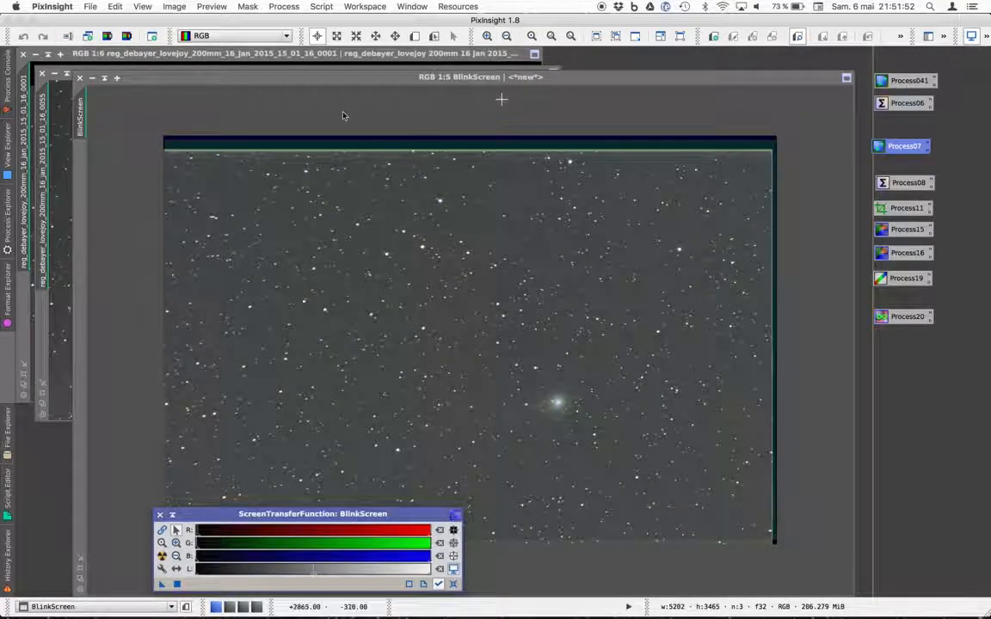
{"action": "left_click", "coordinate": [80, 77]}
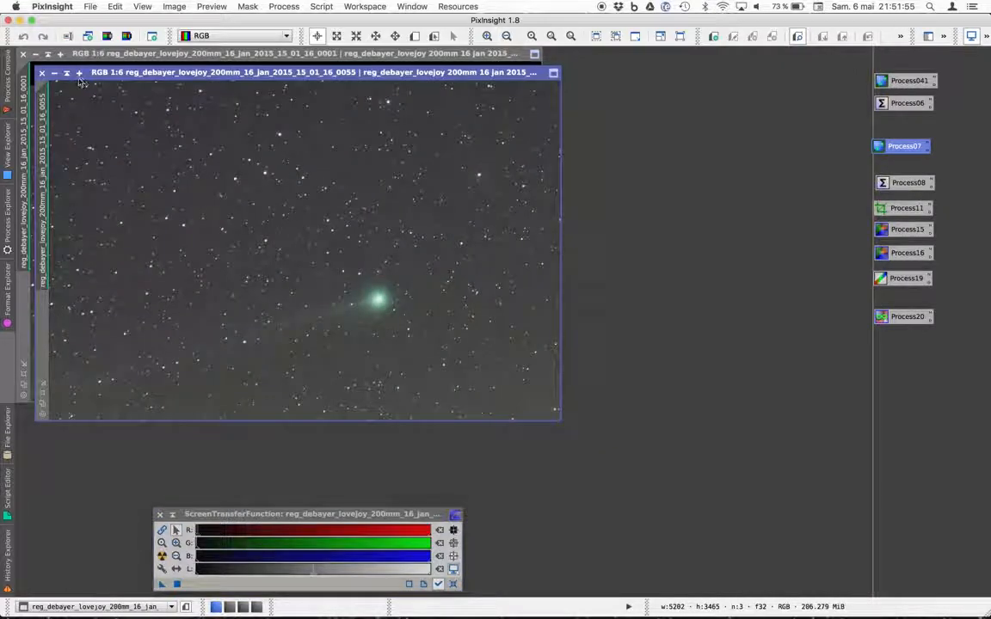
{"action": "left_click", "coordinate": [41, 73]}
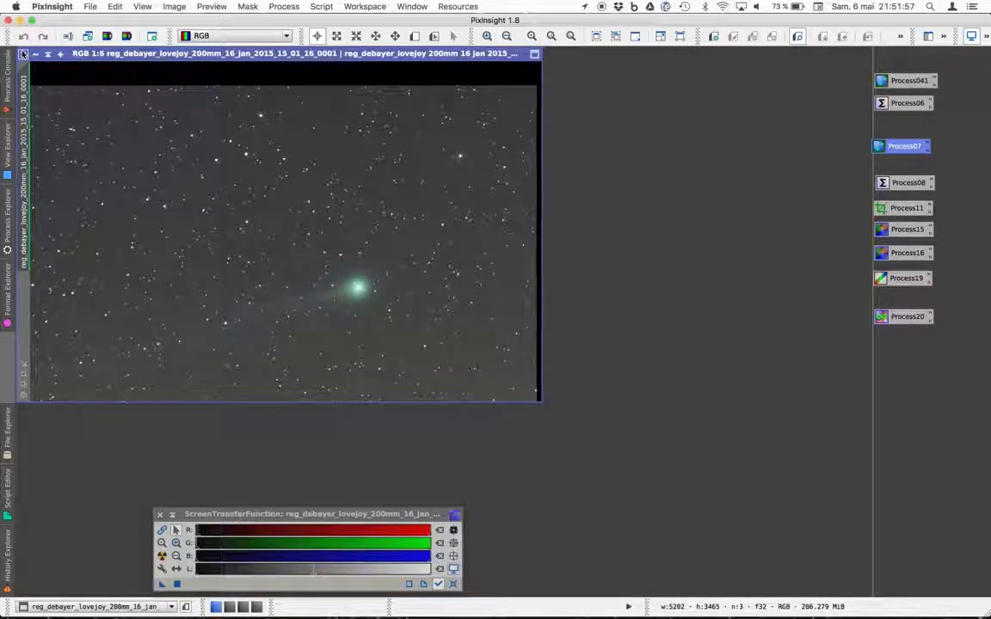
{"action": "left_click", "coordinate": [24, 55]}
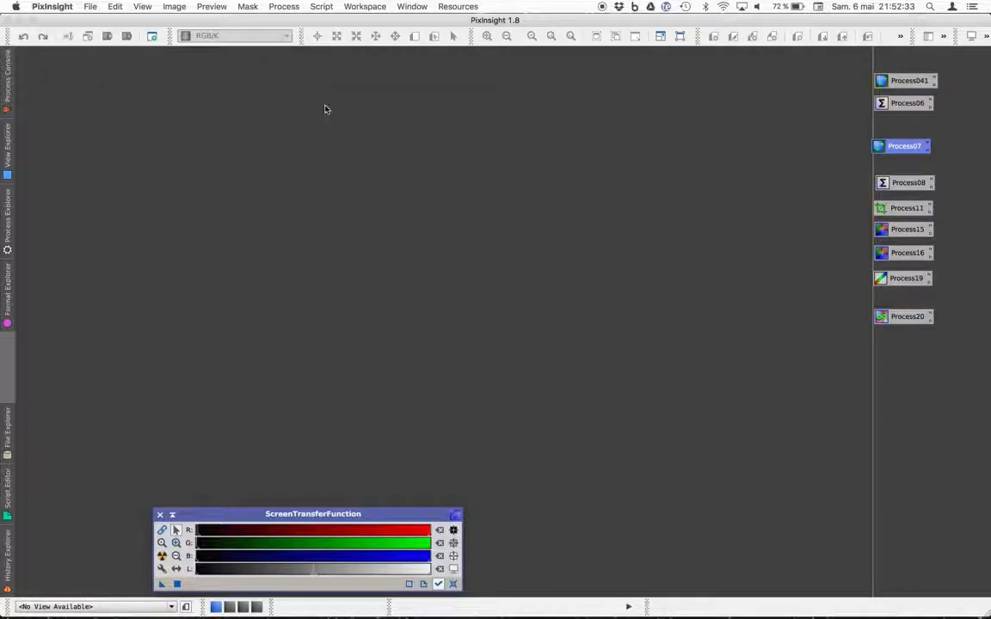
- In the saved Process08 ImageIntegration, replace the input list with the ca2 frames 0001 to 0055 from the temp folder and run the integration
{"action": "double_click", "coordinate": [899, 185]}
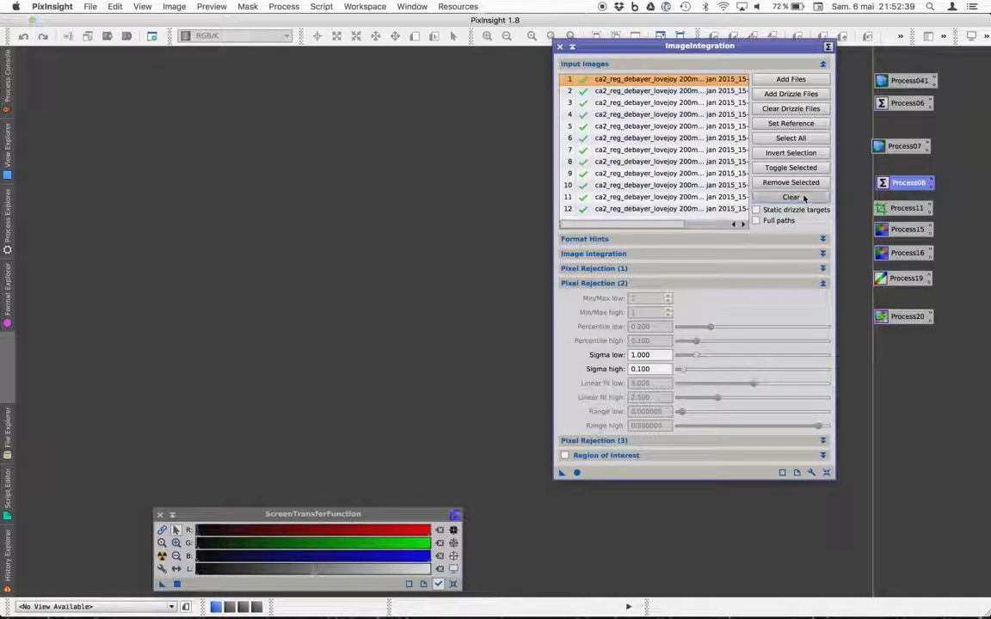
{"action": "left_click", "coordinate": [804, 197]}
{"action": "double_click", "coordinate": [664, 162]}
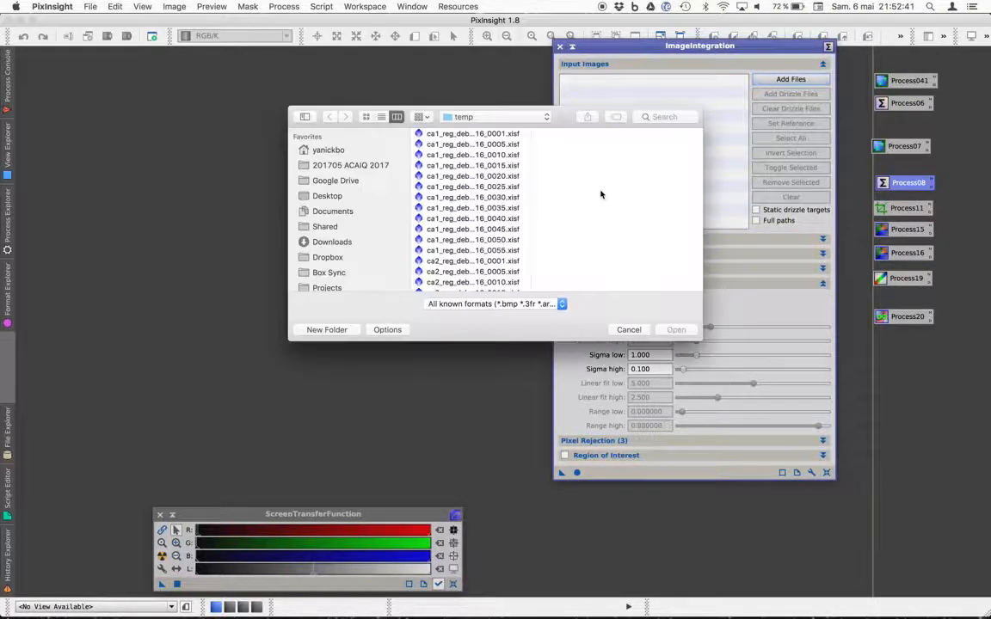
{"action": "scroll", "coordinate": [473, 227], "scroll_direction": "down", "scroll_amount": 2}
{"action": "left_click", "coordinate": [458, 248]}
{"action": "scroll", "coordinate": [457, 250], "scroll_direction": "down", "scroll_amount": 5}
{"action": "left_click", "coordinate": [451, 279], "text": "shift"}
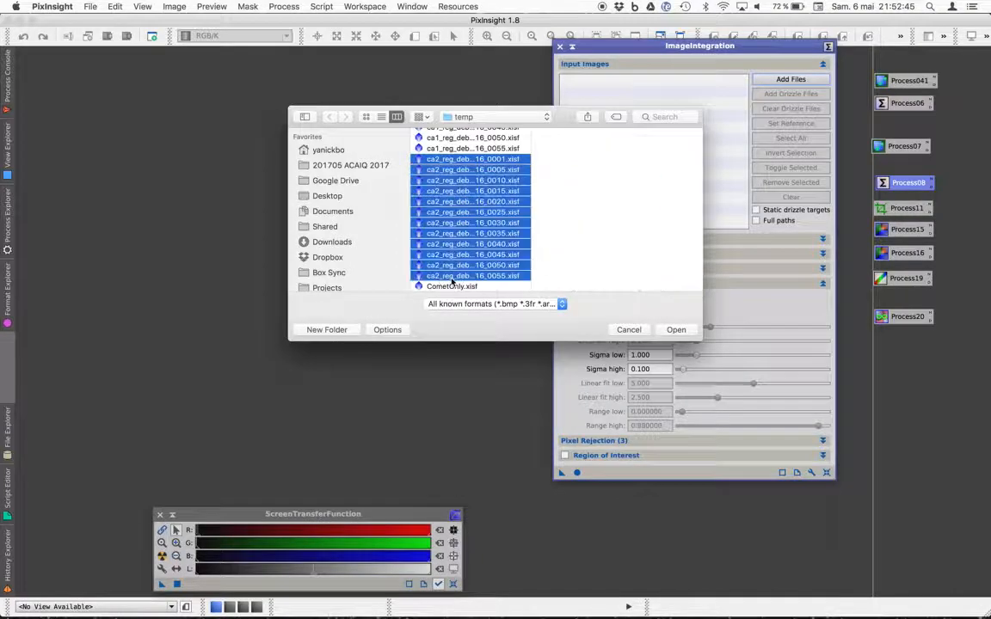
{"action": "key", "text": "Return"}
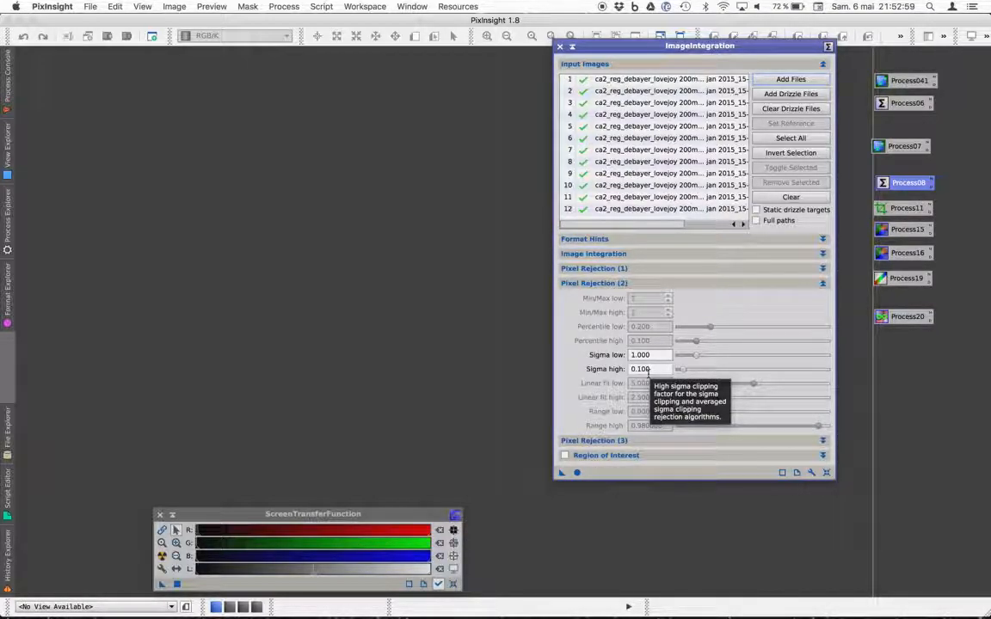
{"action": "left_click", "coordinate": [577, 472]}
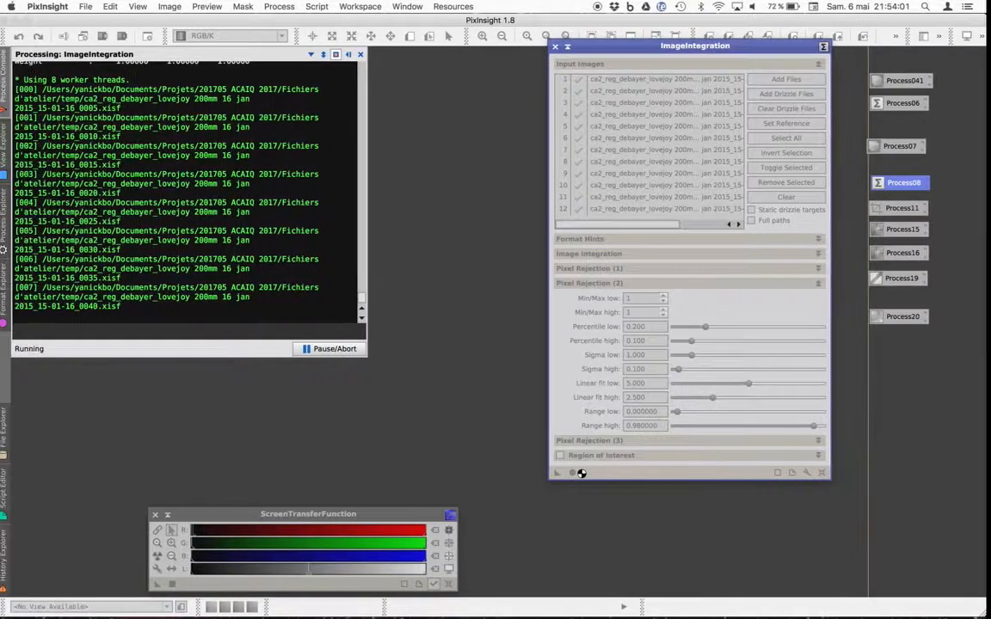
- Switch to the Safari presentation and review the slide on the fusion stage of comet processing
{"action": "key", "text": "ctrl+Up"}
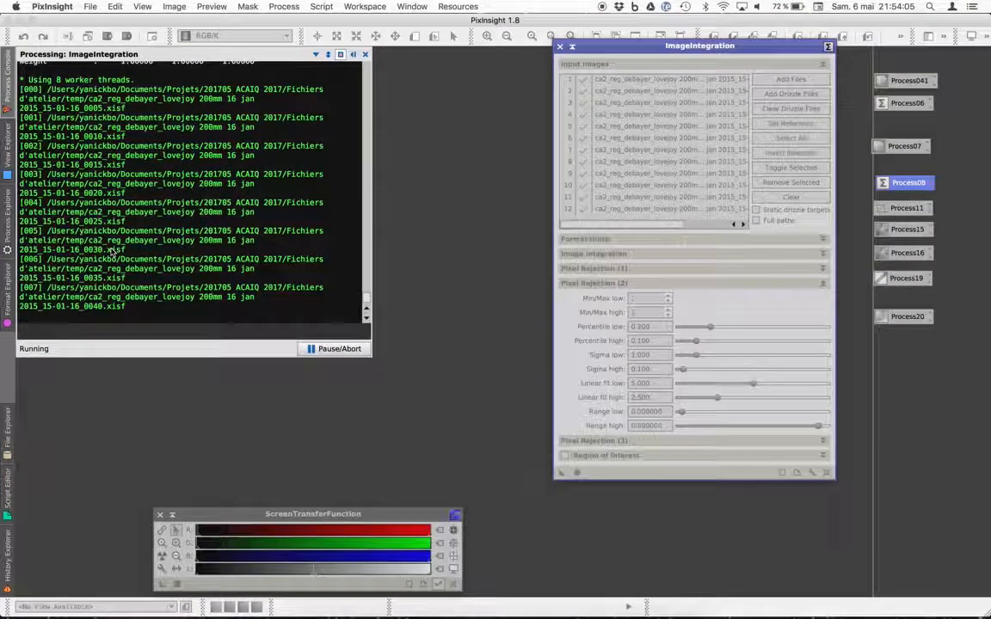
{"action": "key", "text": "ctrl+Up"}
{"action": "left_click", "coordinate": [130, 260]}
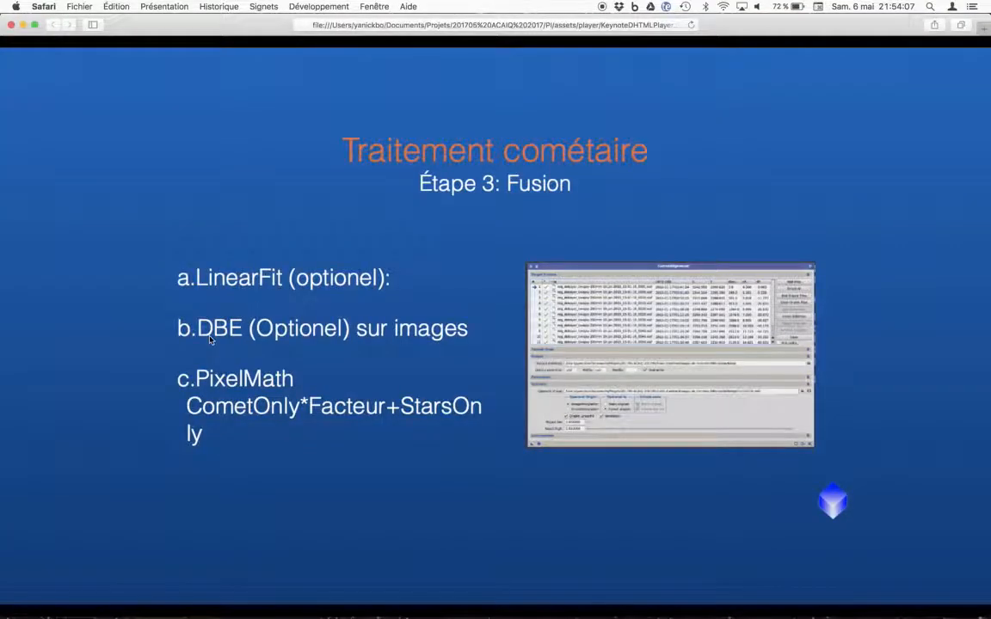
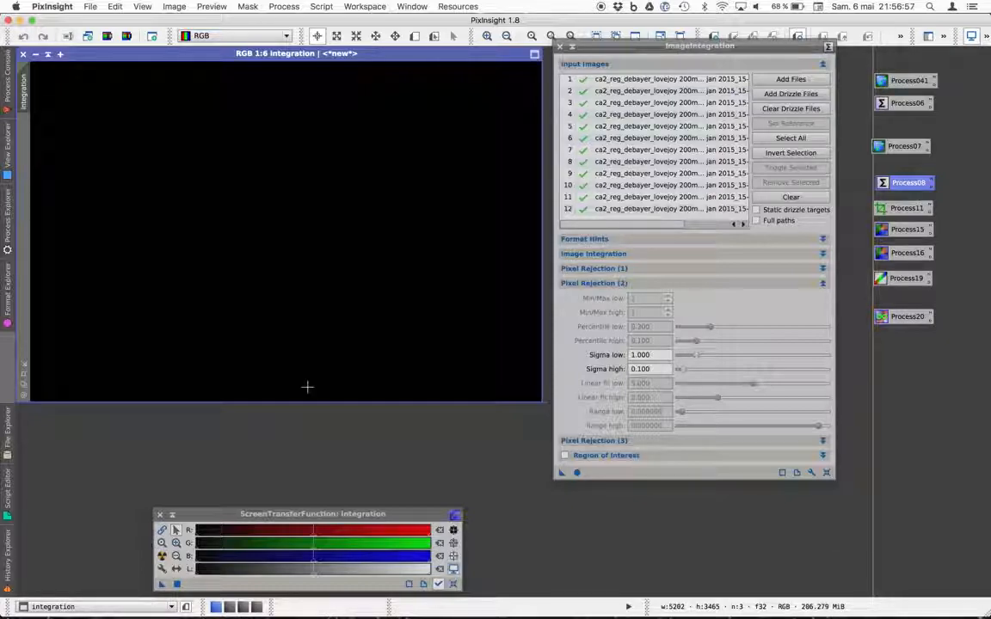
- Auto-stretch the display of the integrated stars image and close ImageIntegration
{"action": "key", "text": "super+a"}
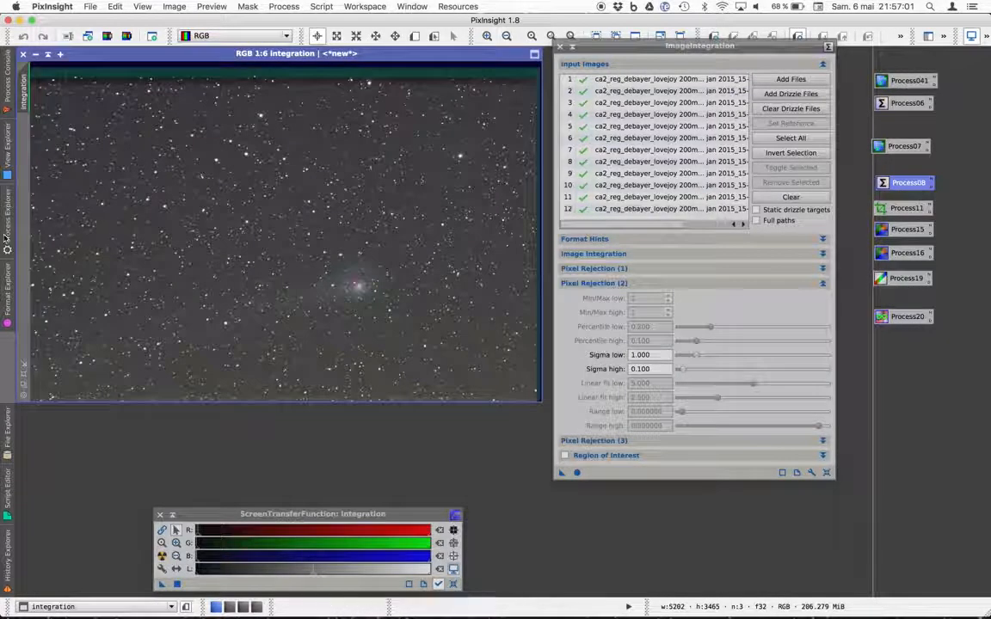
{"action": "left_click", "coordinate": [6, 214]}
{"action": "left_click", "coordinate": [670, 515]}
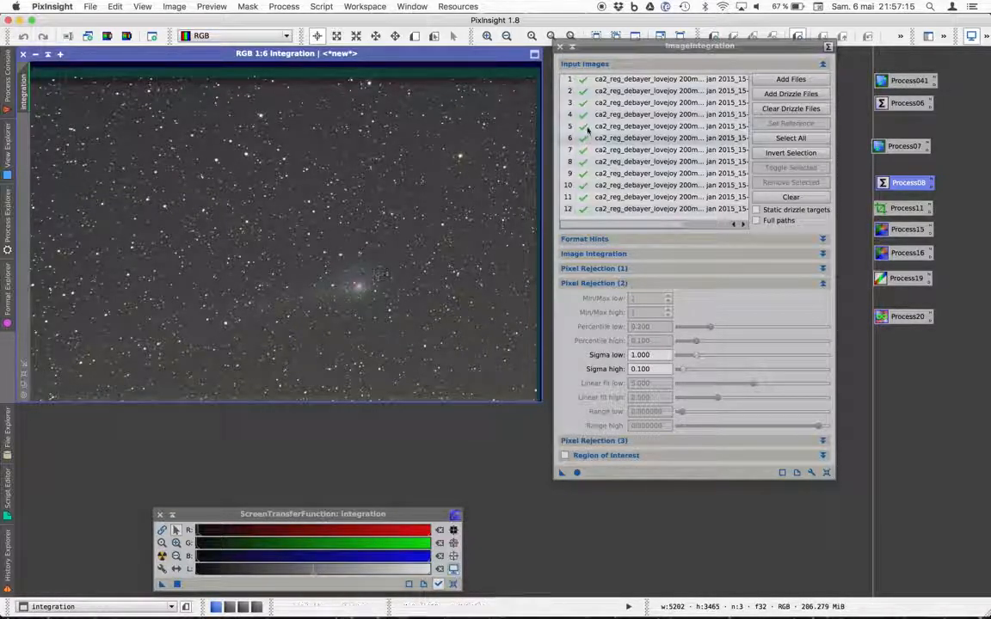
{"action": "left_click", "coordinate": [560, 49]}
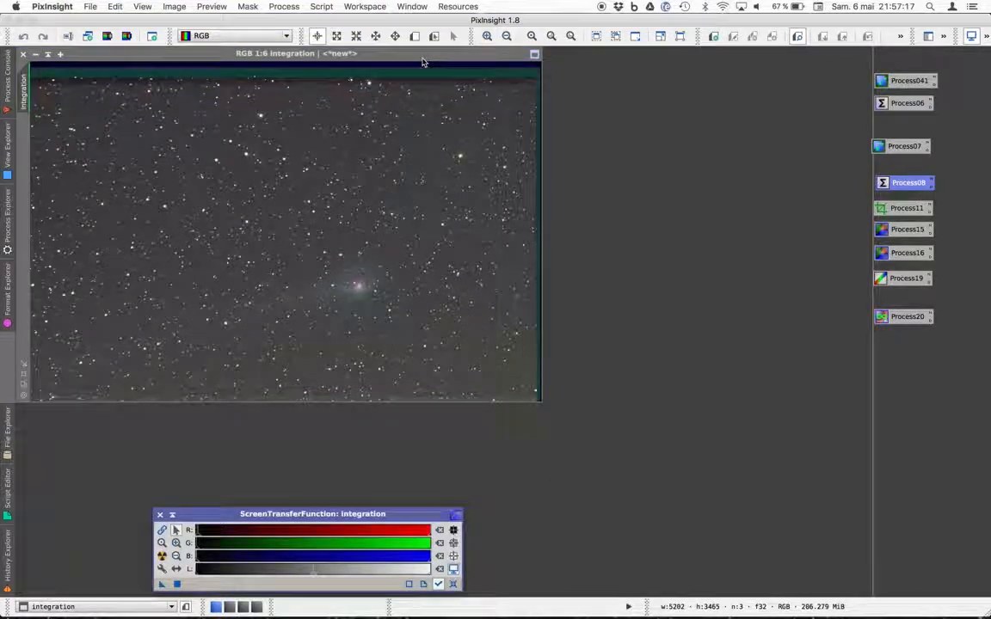
{"action": "left_click", "coordinate": [90, 6]}
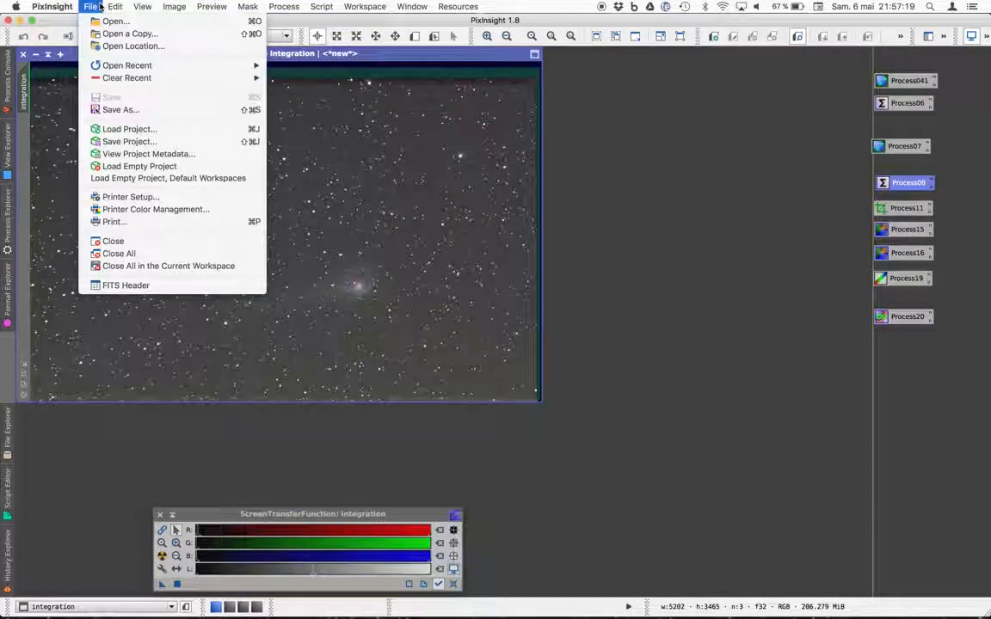
{"action": "left_click", "coordinate": [136, 142]}
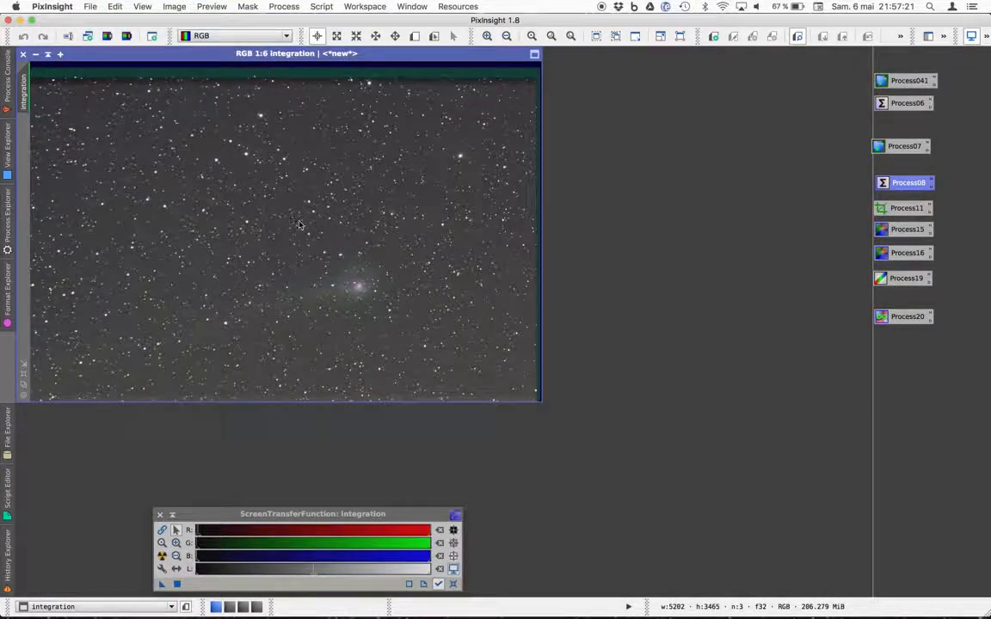
{"action": "left_click", "coordinate": [590, 529]}
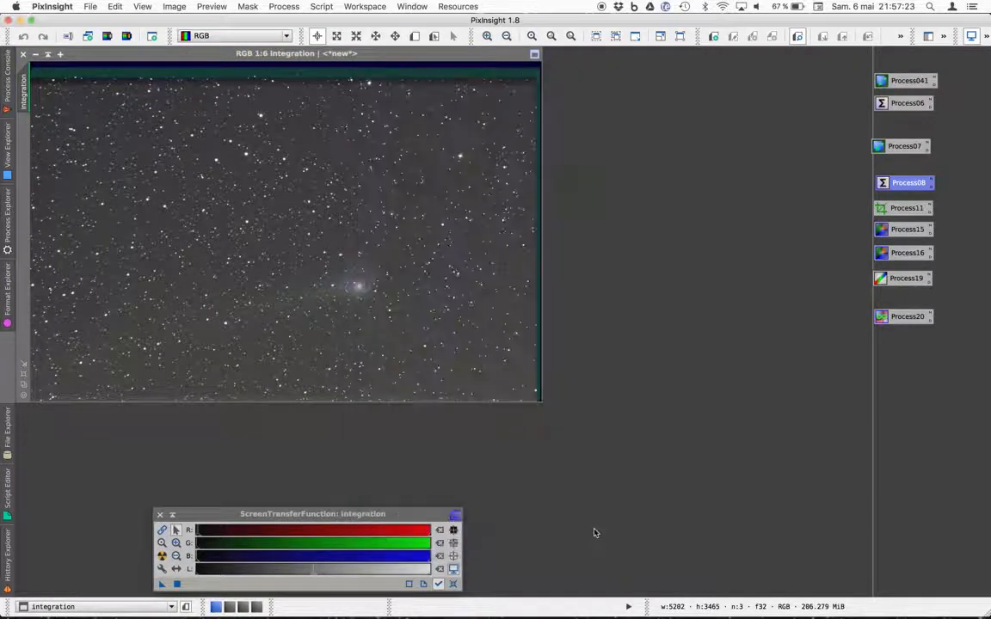
- Save the integrated image as StarsOnly.xisf in the temp folder with the default format options, and close it
{"action": "left_click", "coordinate": [91, 6]}
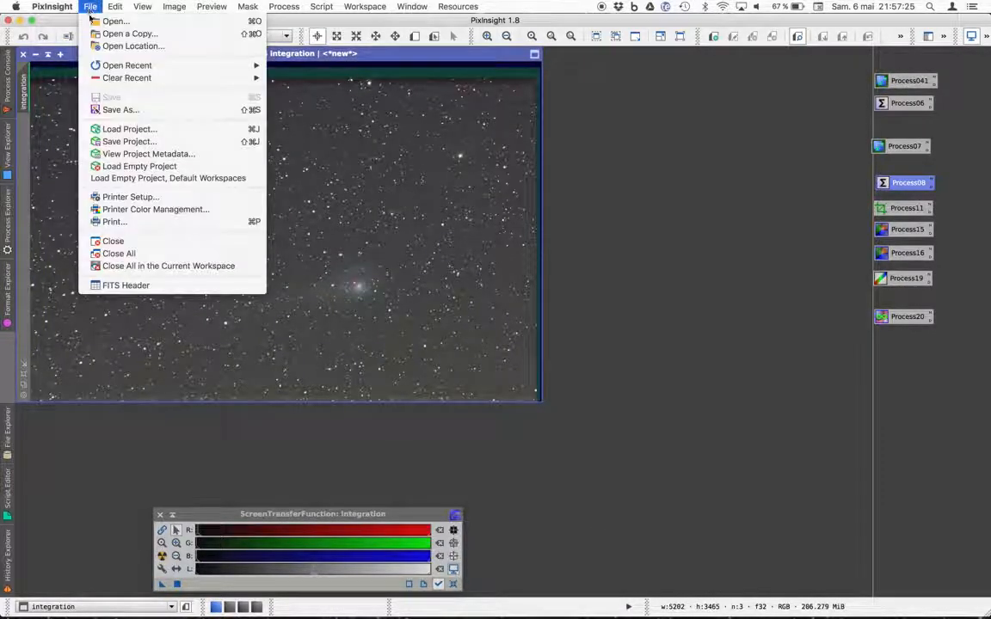
{"action": "left_click", "coordinate": [125, 110]}
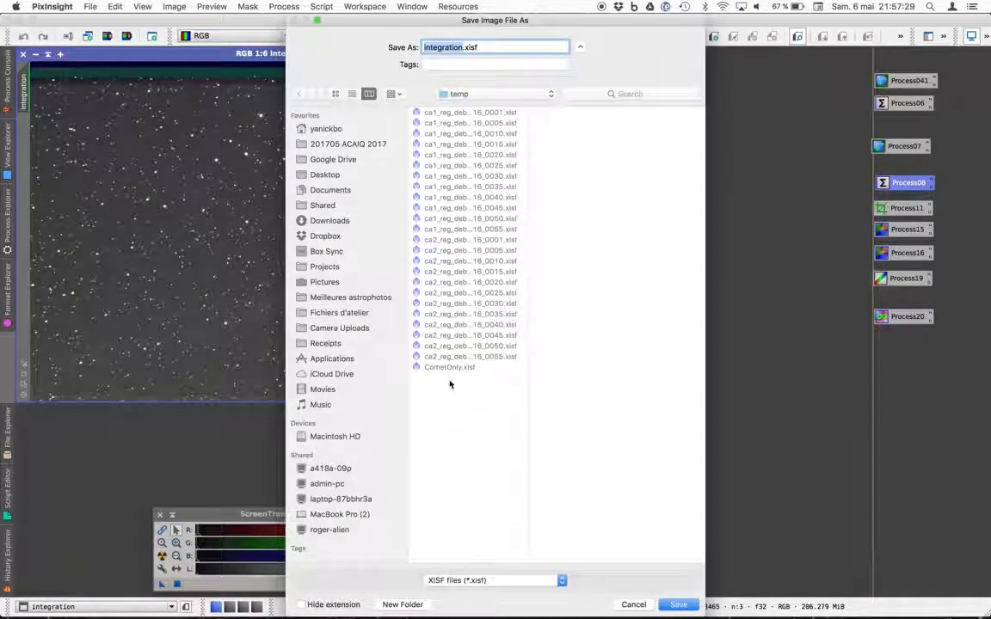
{"action": "type", "text": "StarsOnly"}
{"action": "key", "text": "Return"}
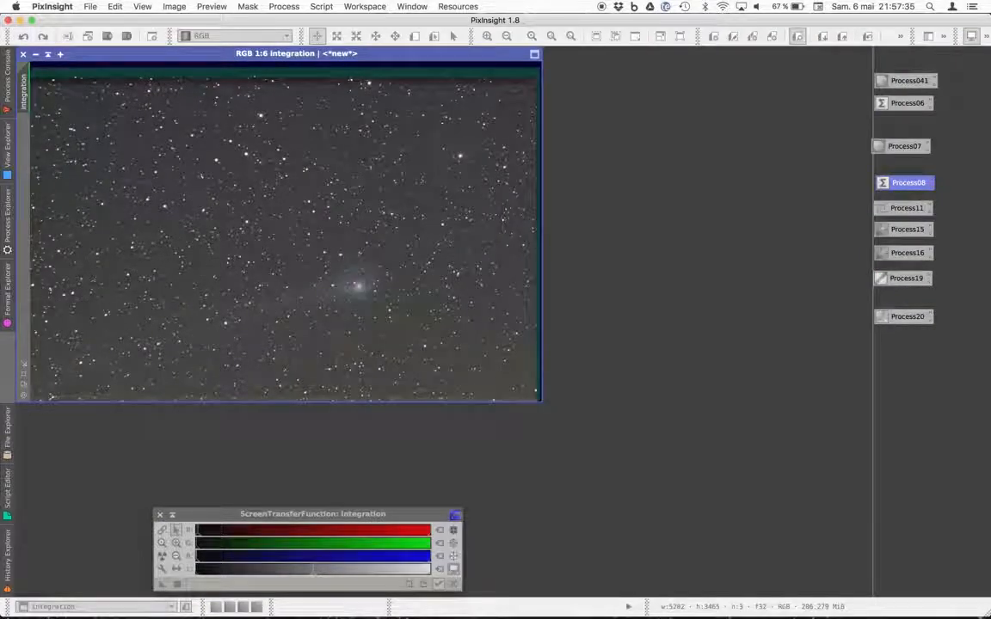
{"action": "key", "text": "Return"}
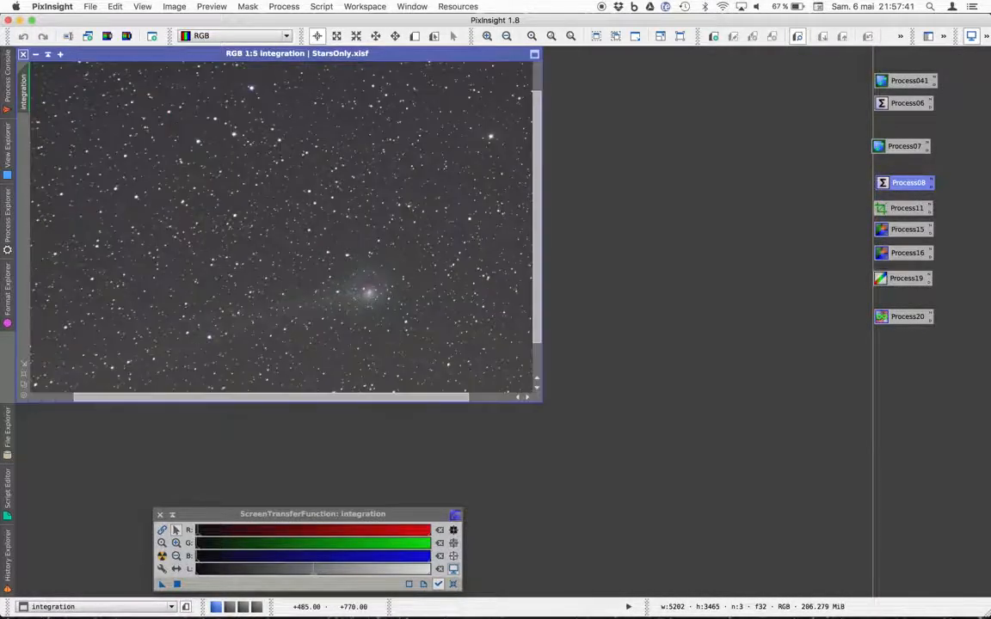
{"action": "left_click", "coordinate": [23, 54]}
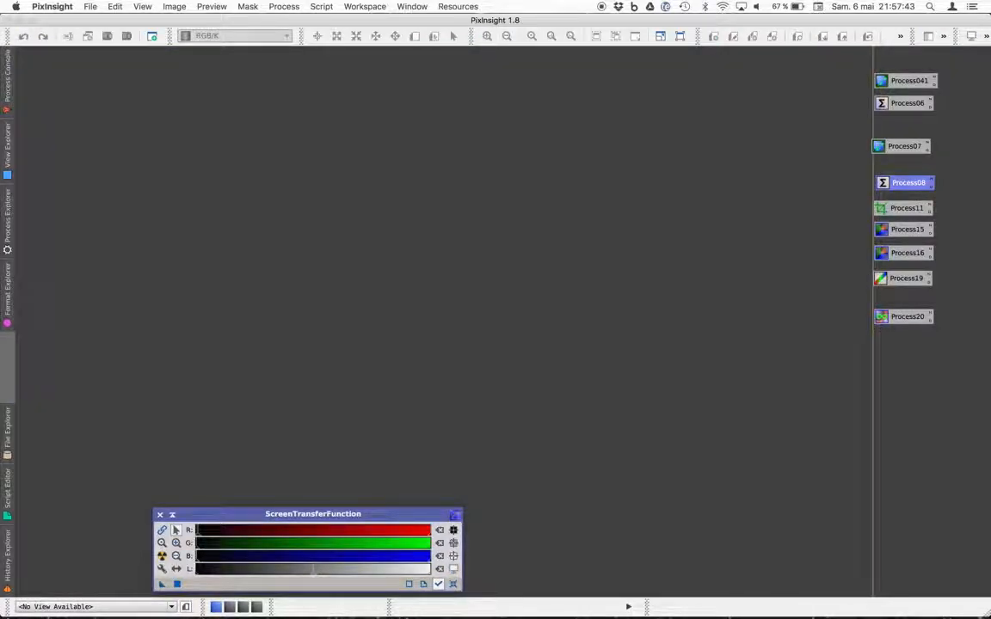
- Open CometOnly.xisf from the temp folder
{"action": "double_click", "coordinate": [387, 258]}
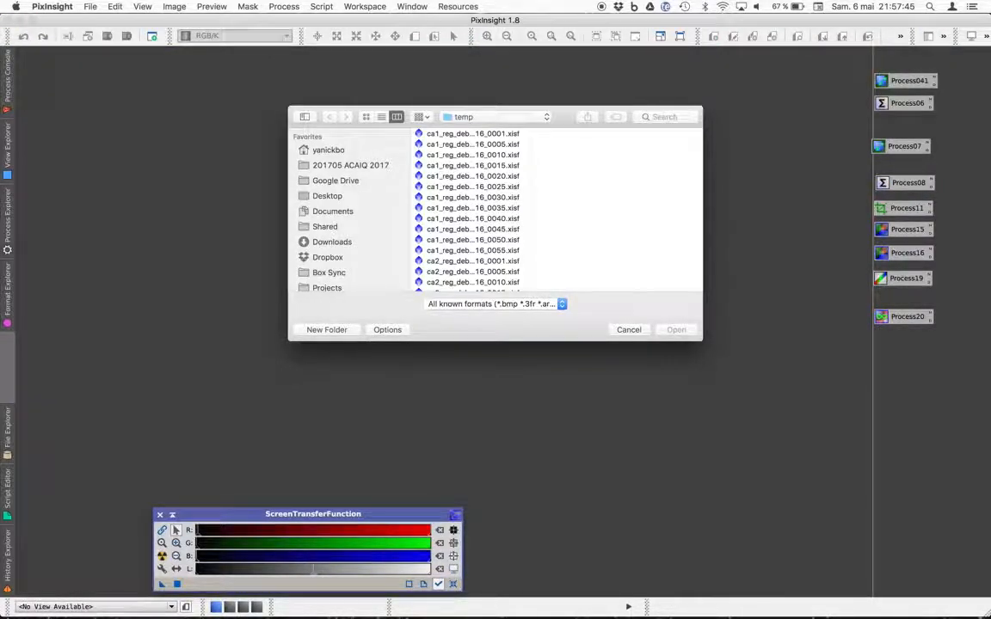
{"action": "left_click", "coordinate": [472, 240]}
{"action": "scroll", "coordinate": [472, 240], "scroll_direction": "down", "scroll_amount": 5}
{"action": "left_click", "coordinate": [451, 276]}
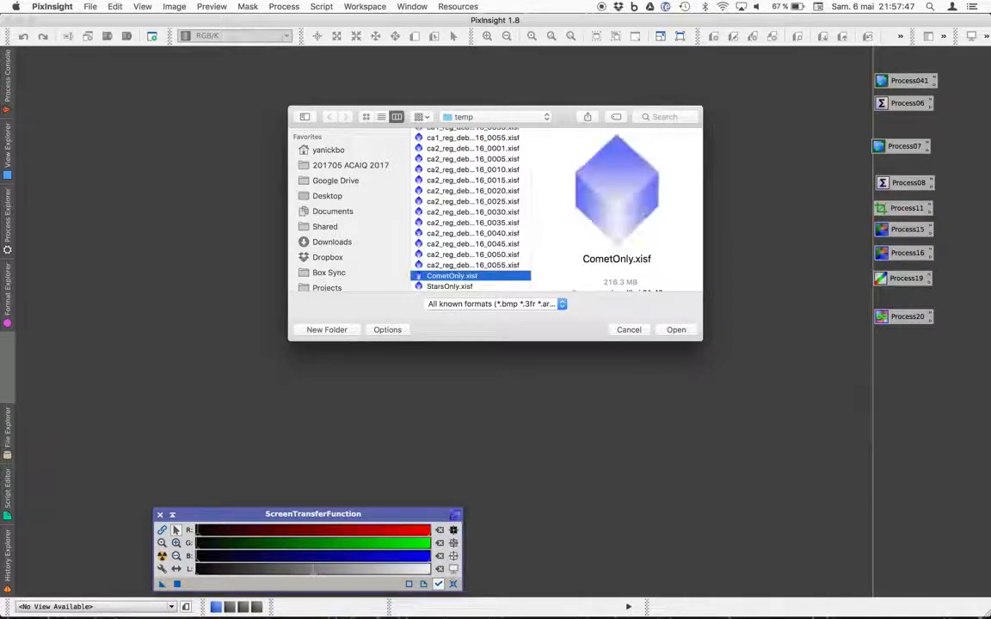
{"action": "double_click", "coordinate": [452, 276]}
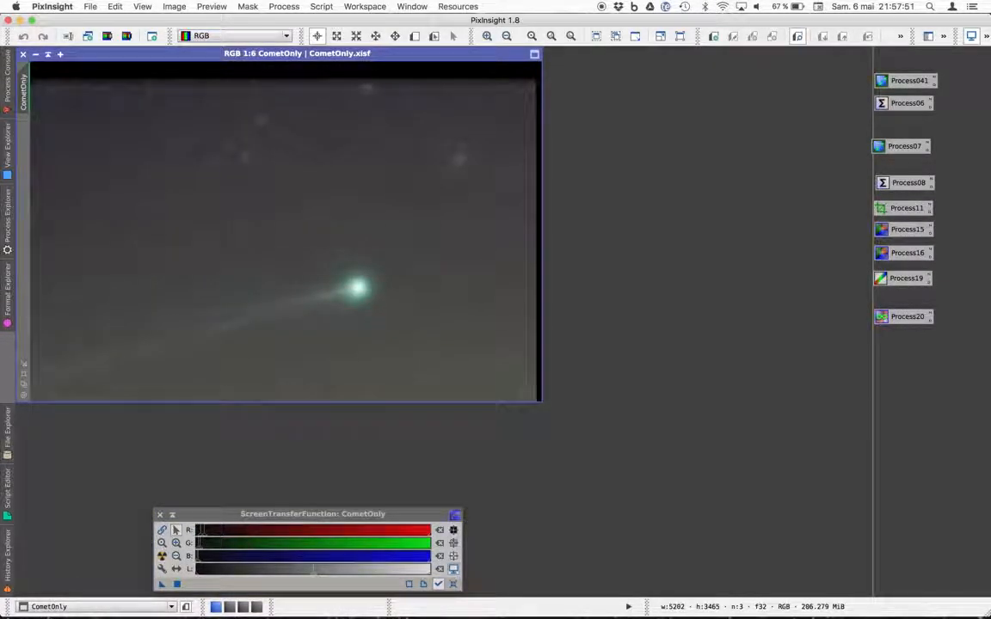
- Open StarsOnly.xisf from the temp folder and move its window so that the CometOnly image stays partly accessible
{"action": "key", "text": "super+o"}
{"action": "key", "text": "Down"}
{"action": "key", "text": "Down"}
{"action": "key", "text": "Down"}
{"action": "key", "text": "Down"}
{"action": "key", "text": "Down"}
{"action": "key", "text": "Down"}
{"action": "key", "text": "Down"}
{"action": "key", "text": "Down"}
{"action": "key", "text": "Down"}
{"action": "key", "text": "Down"}
{"action": "key", "text": "Down"}
{"action": "key", "text": "Down"}
{"action": "key", "text": "Down"}
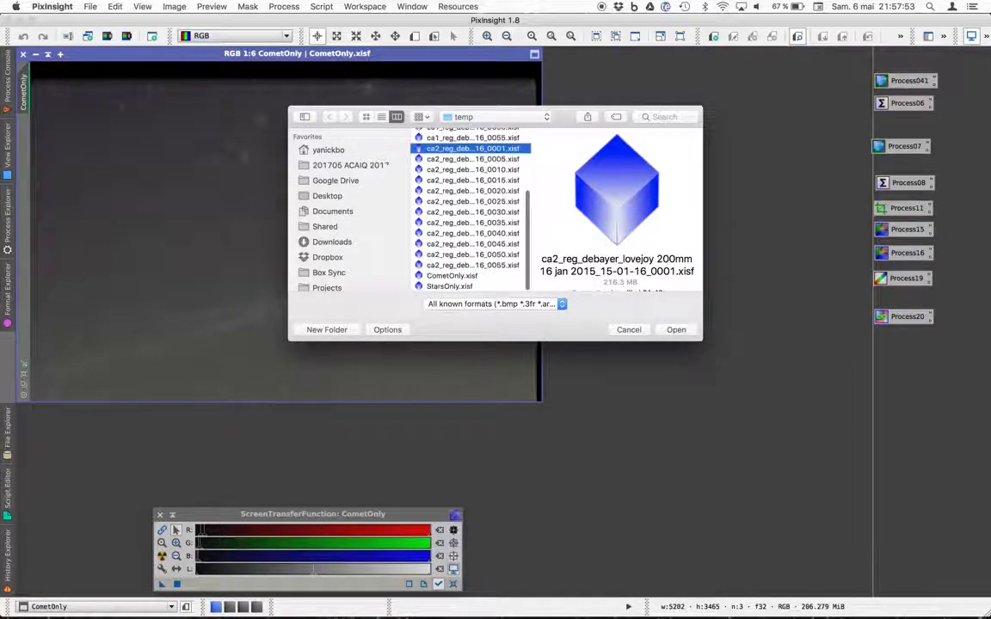
{"action": "key", "text": "Return"}
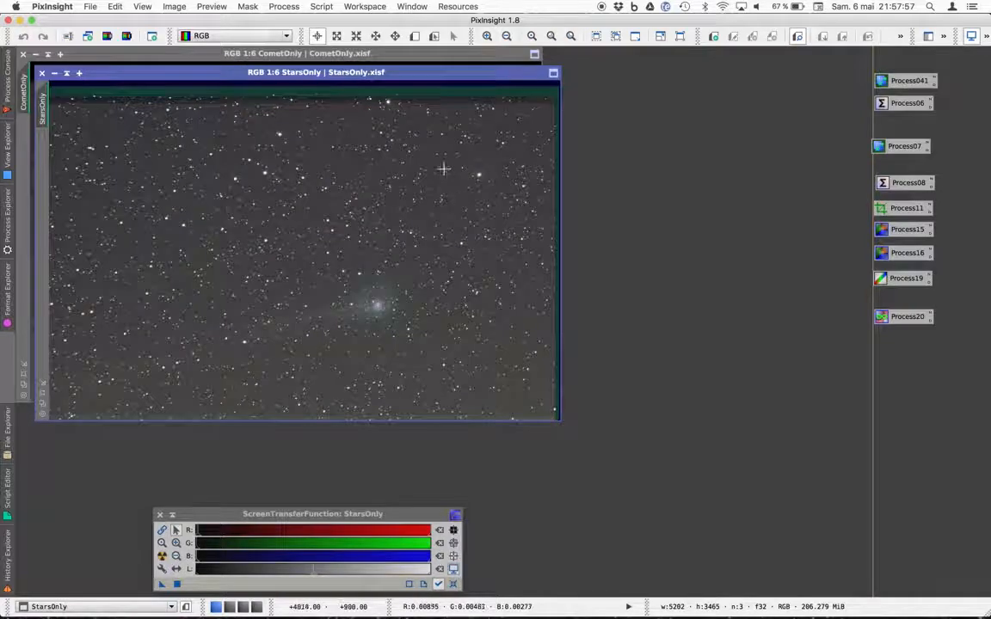
{"action": "left_click_drag", "start_coordinate": [172, 72], "coordinate": [320, 119]}
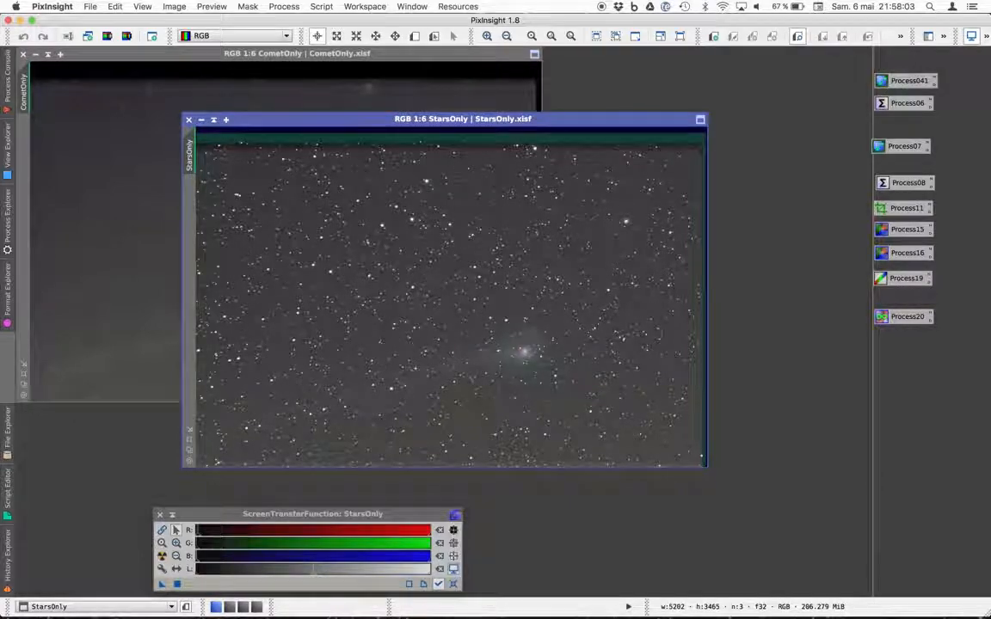
- Crop both CometOnly and StarsOnly with the saved Process11 DynamicCrop (width 4942.99, height 3024.01), and close the tool
{"action": "double_click", "coordinate": [903, 208]}
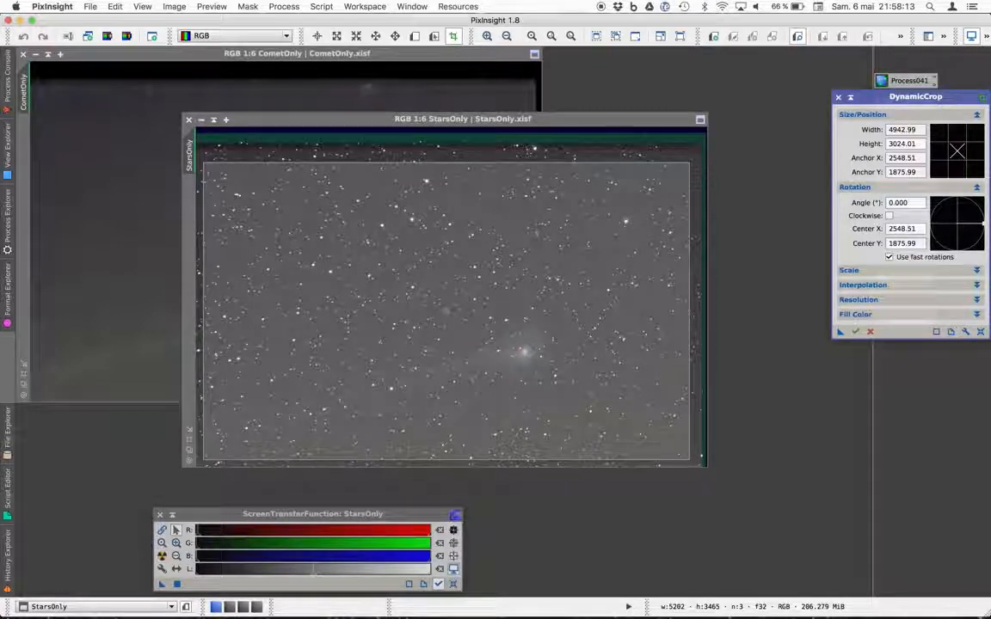
{"action": "left_click", "coordinate": [92, 274]}
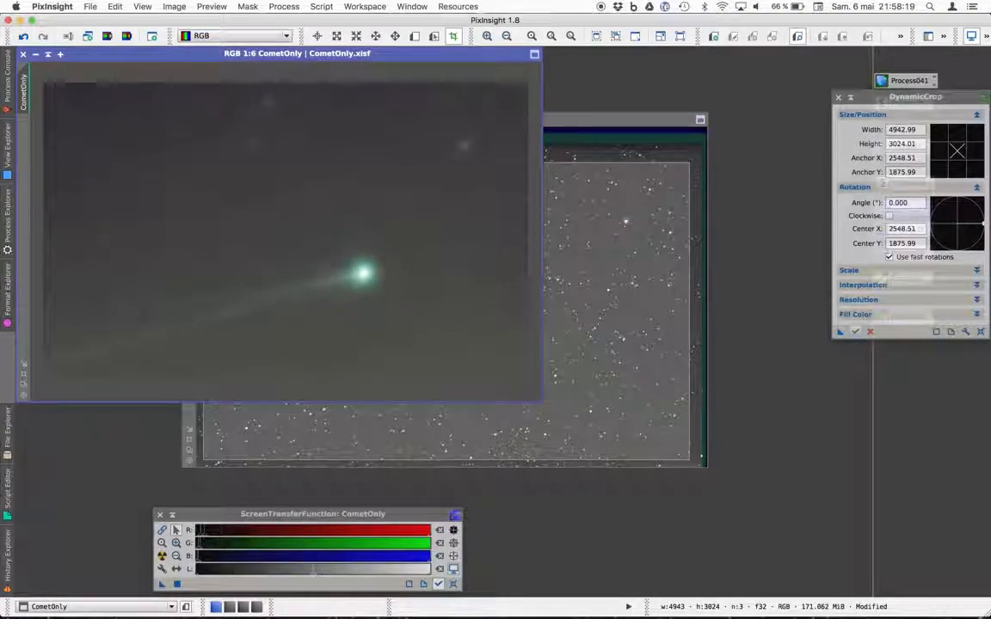
{"action": "left_click", "coordinate": [665, 162]}
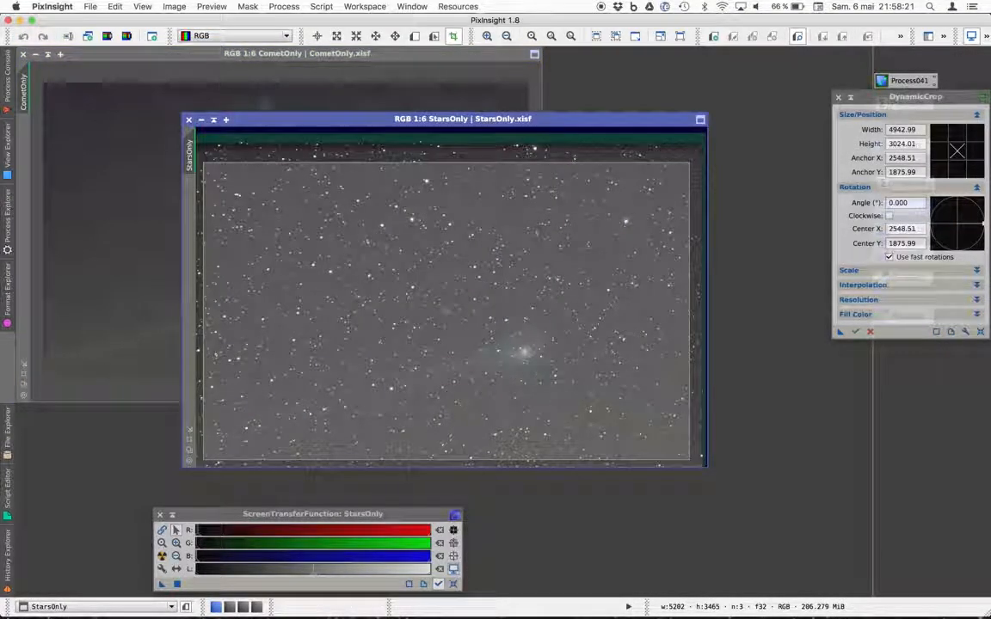
{"action": "left_click", "coordinate": [854, 332]}
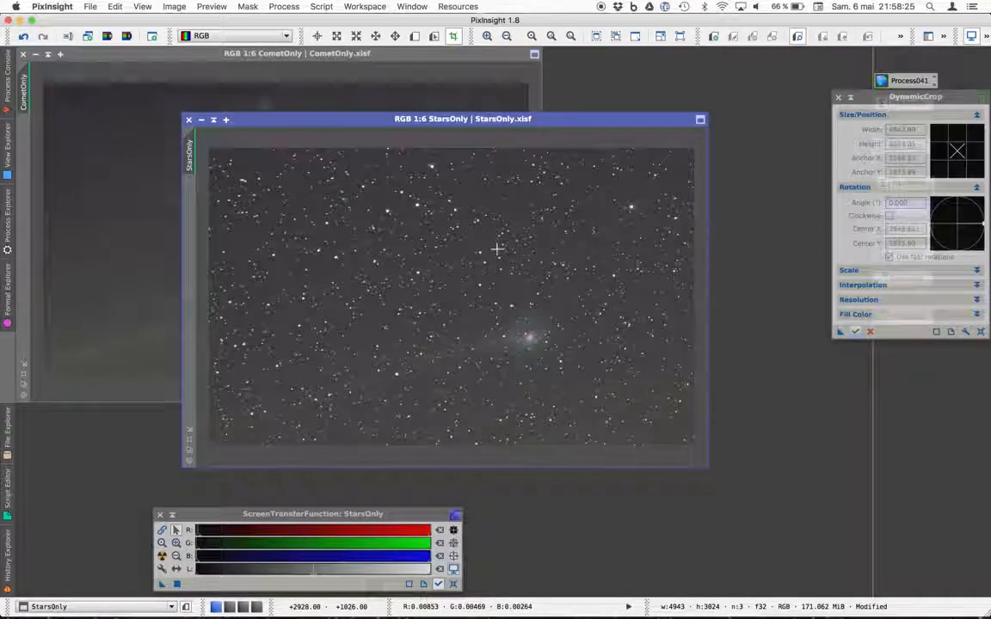
{"action": "left_click", "coordinate": [839, 97]}
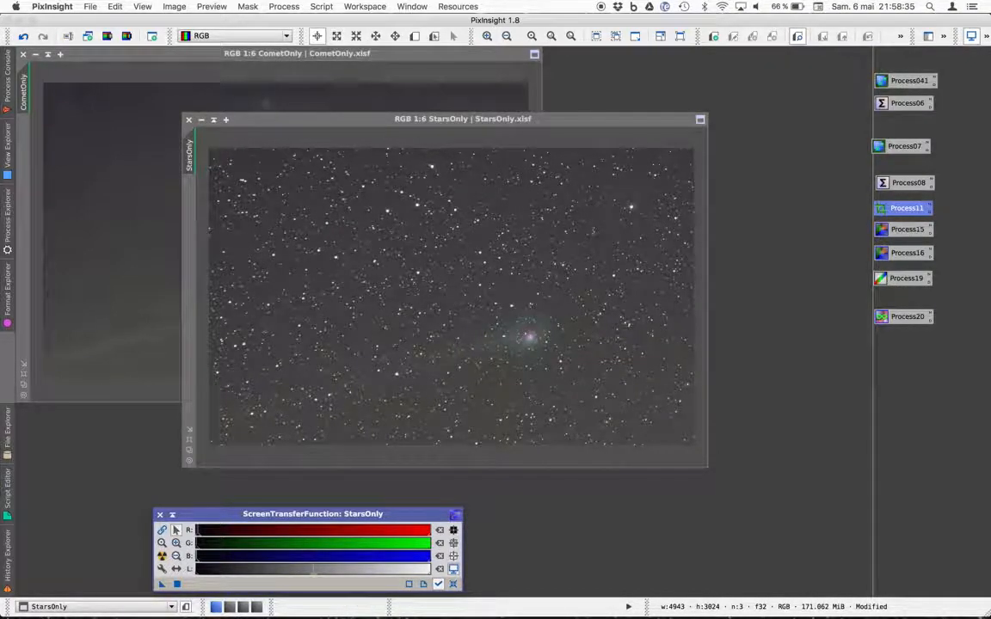
- Correct the CometOnly background gradient with the saved Process15 DynamicBackgroundExtraction, and end its session
{"action": "left_click", "coordinate": [398, 100]}
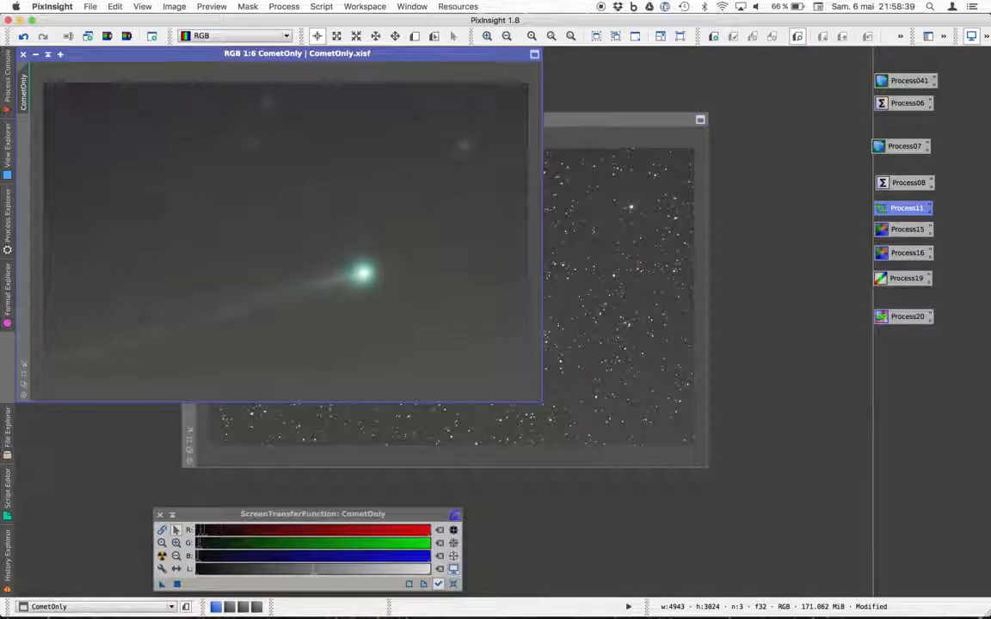
{"action": "double_click", "coordinate": [906, 230]}
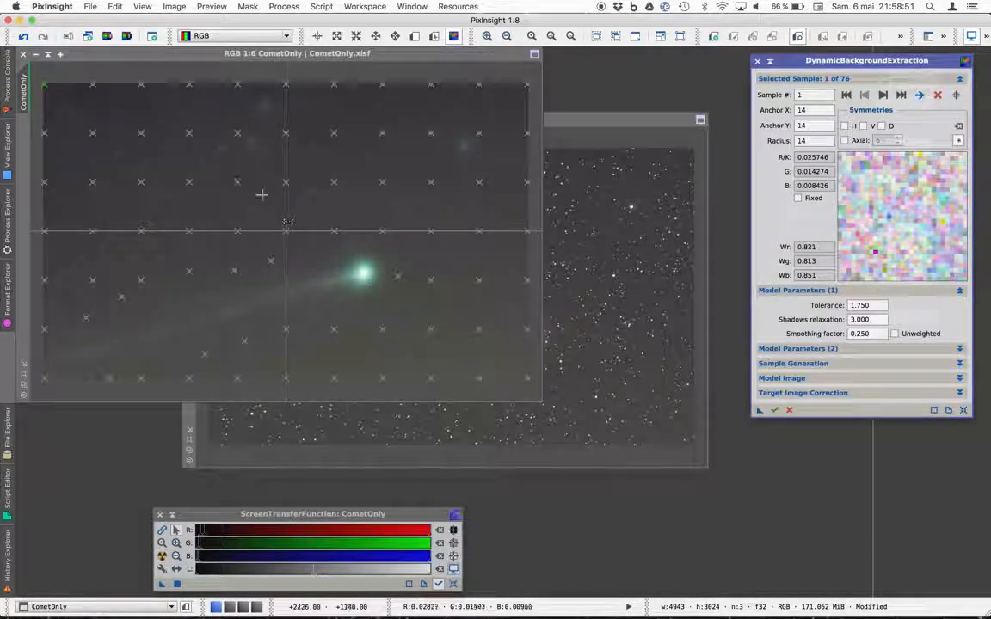
{"action": "mouse_move", "coordinate": [8, 144]}
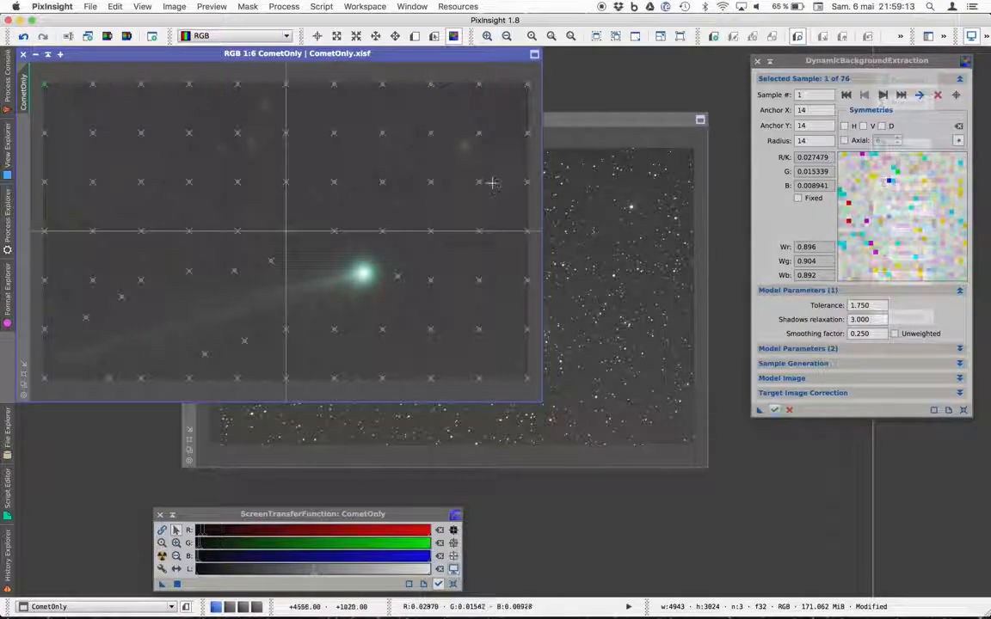
{"action": "left_click", "coordinate": [789, 410]}
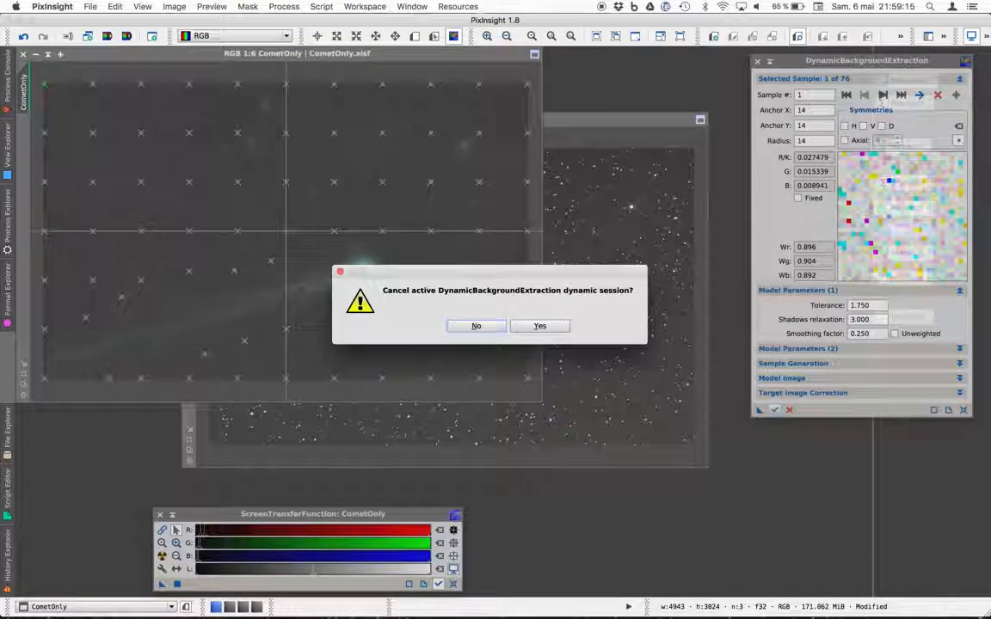
{"action": "key", "text": "Return"}
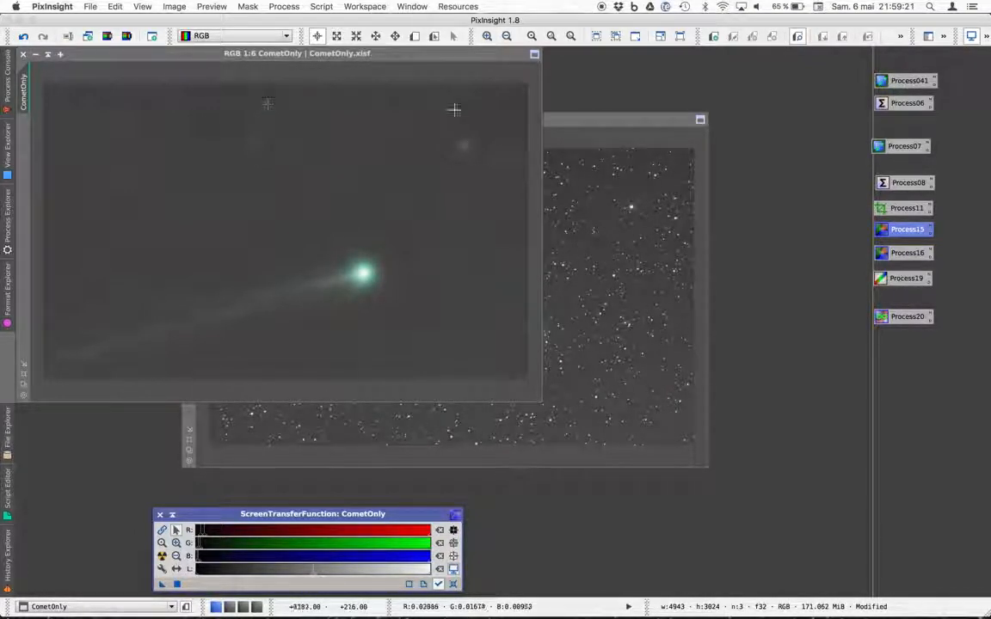
- Run the saved Process16 DynamicBackgroundExtraction on CometOnly to reduce the residual star smudges, and end its session
{"action": "left_click", "coordinate": [906, 253]}
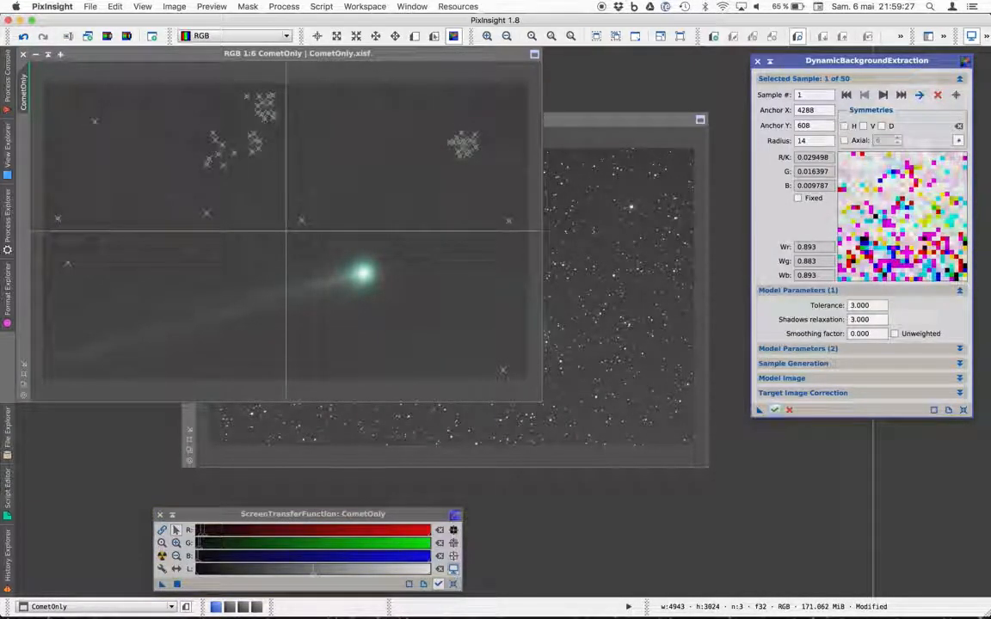
{"action": "left_click", "coordinate": [774, 410]}
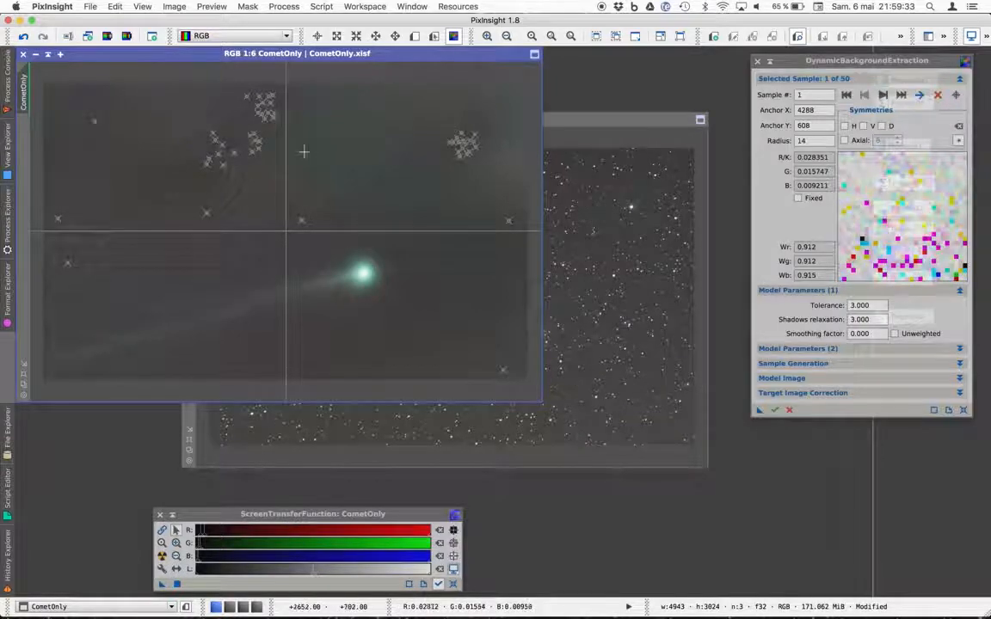
{"action": "scroll", "coordinate": [682, 134], "scroll_direction": "up", "scroll_amount": 1}
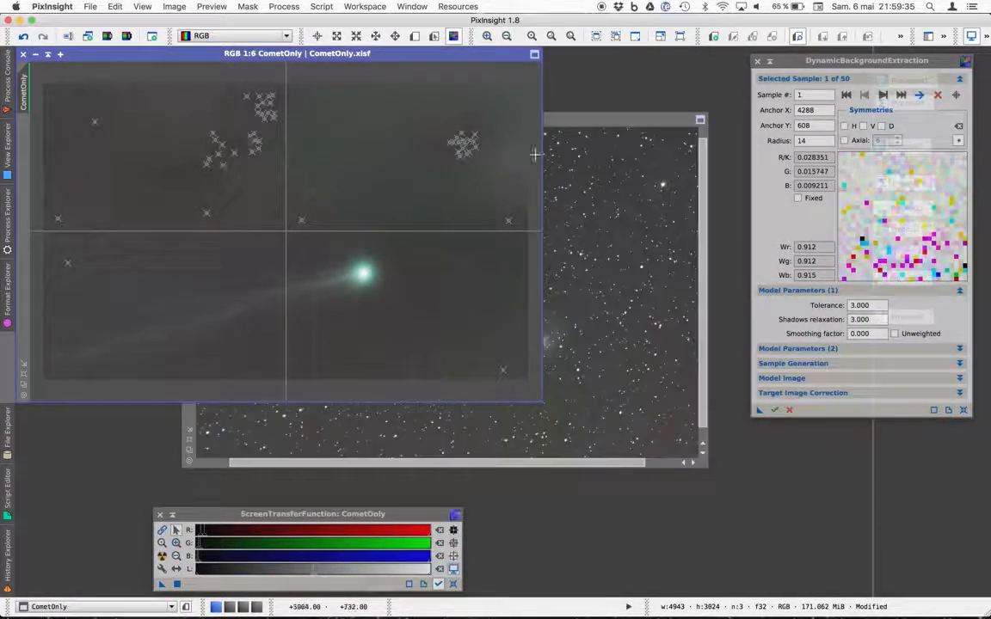
{"action": "key", "text": "Escape"}
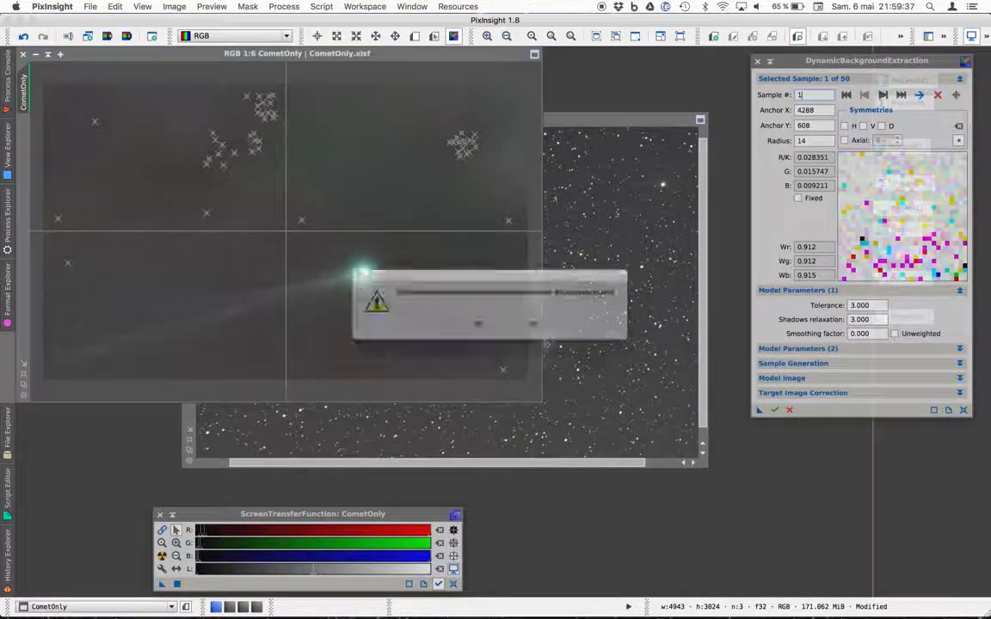
{"action": "left_click", "coordinate": [540, 326]}
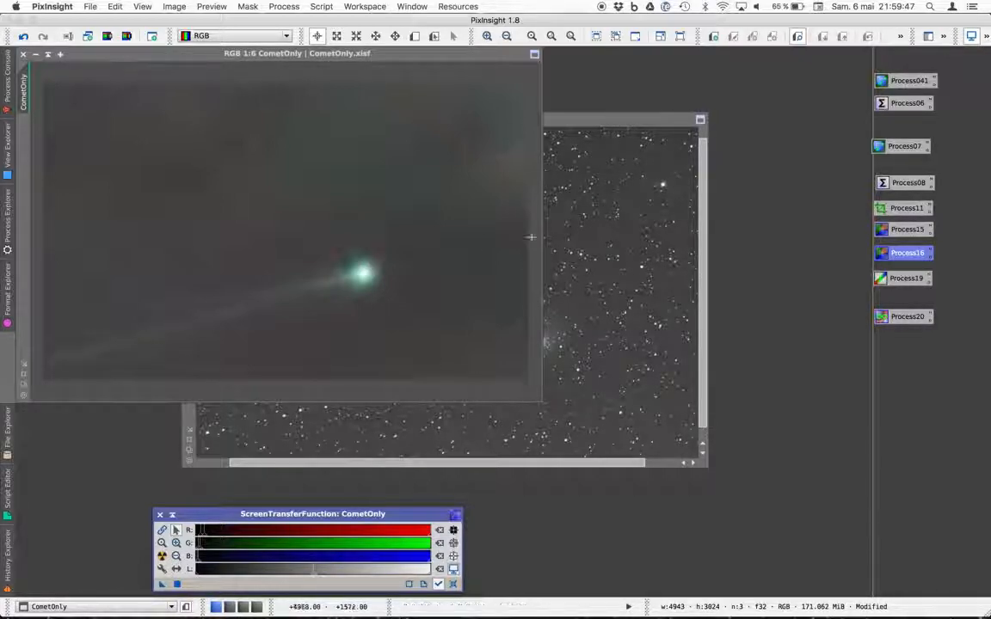
- Compare the RGB pixel values of the sky background in CometOnly with those in StarsOnly
{"action": "left_click", "coordinate": [511, 169]}
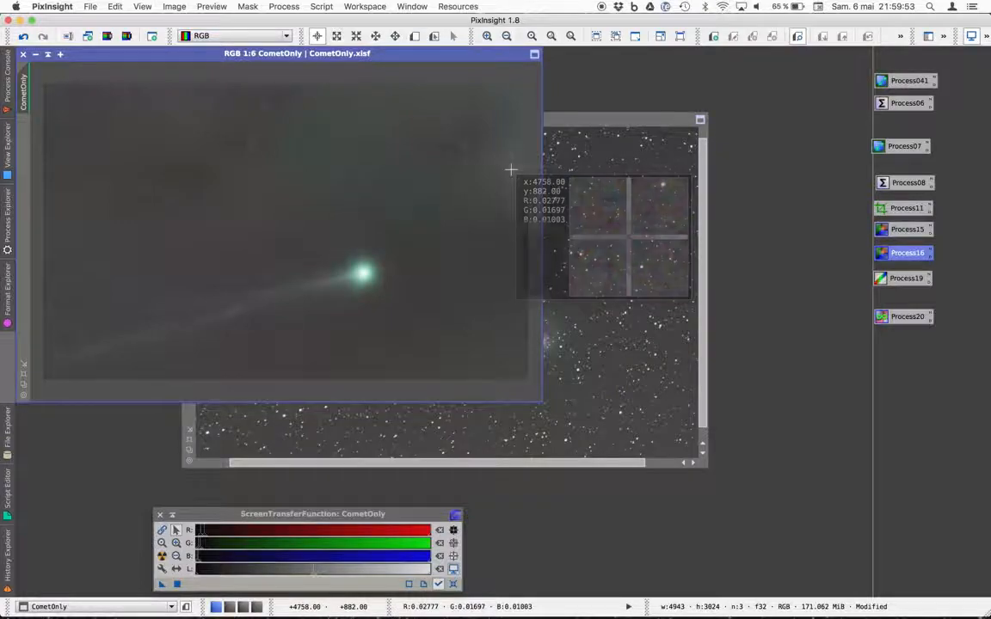
{"action": "left_click", "coordinate": [273, 293]}
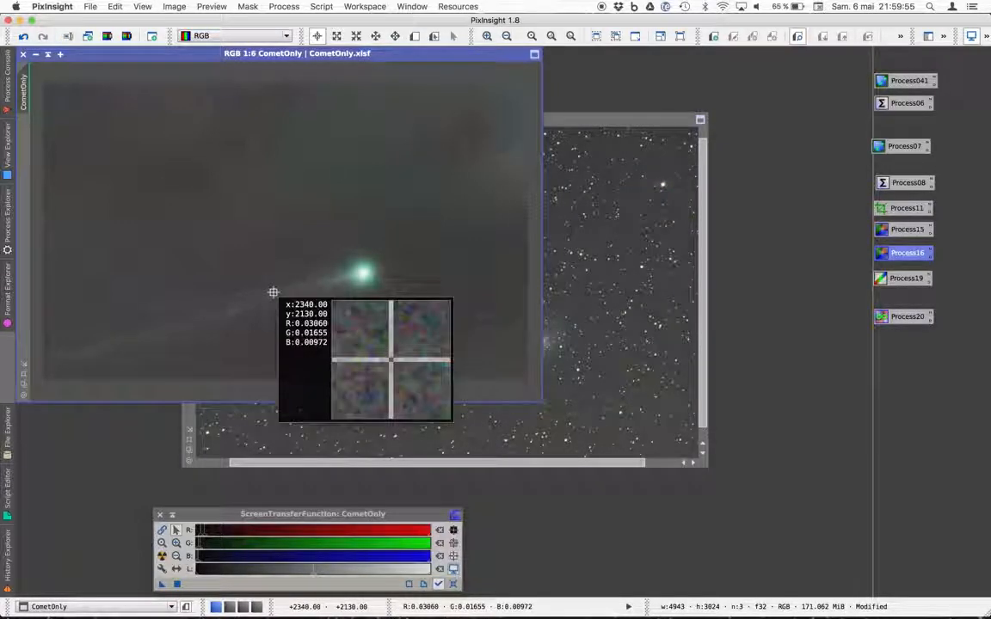
{"action": "left_click_drag", "start_coordinate": [274, 292], "coordinate": [362, 275]}
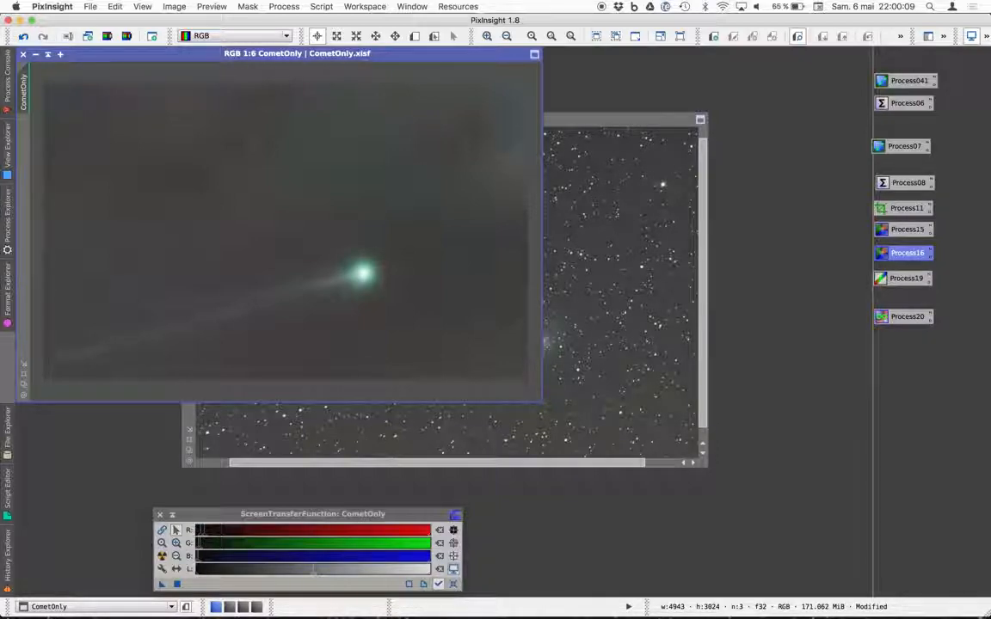
{"action": "left_click", "coordinate": [616, 119]}
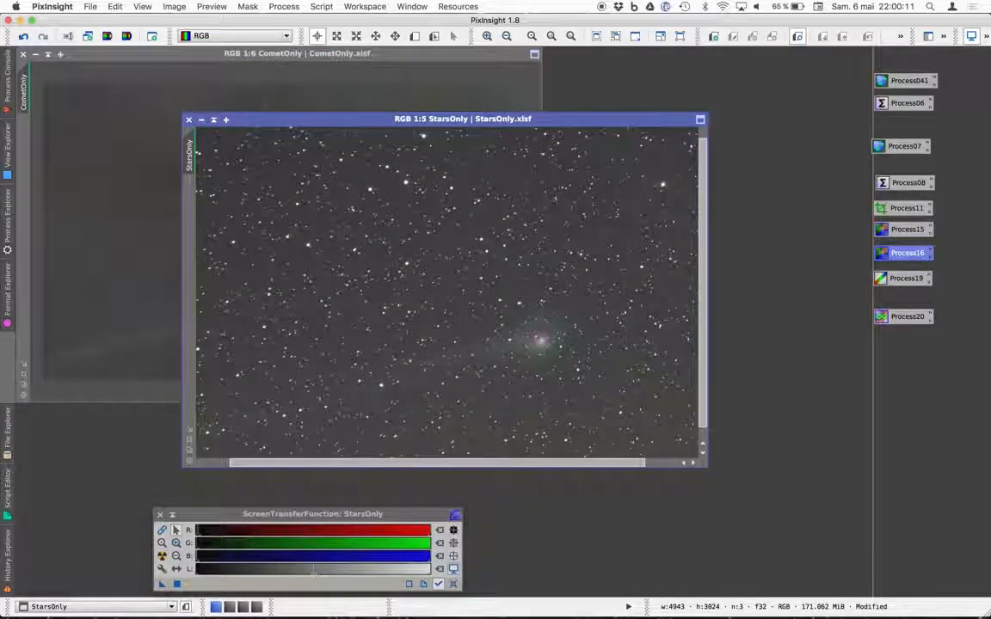
{"action": "left_click", "coordinate": [488, 87]}
{"action": "scroll", "coordinate": [352, 229], "scroll_direction": "down", "scroll_amount": 1}
{"action": "left_click", "coordinate": [352, 234]}
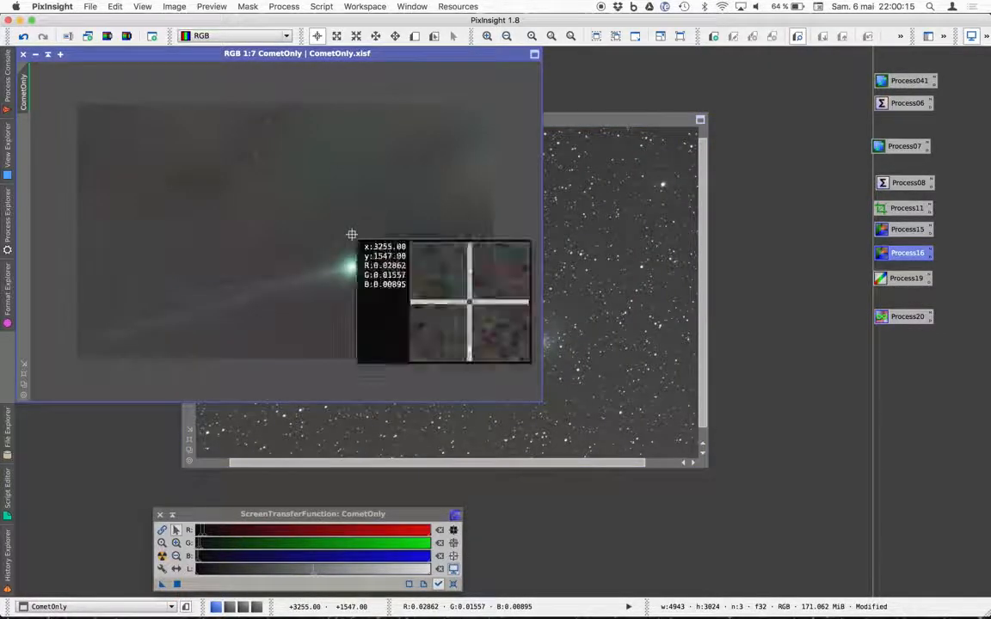
{"action": "left_click", "coordinate": [352, 234]}
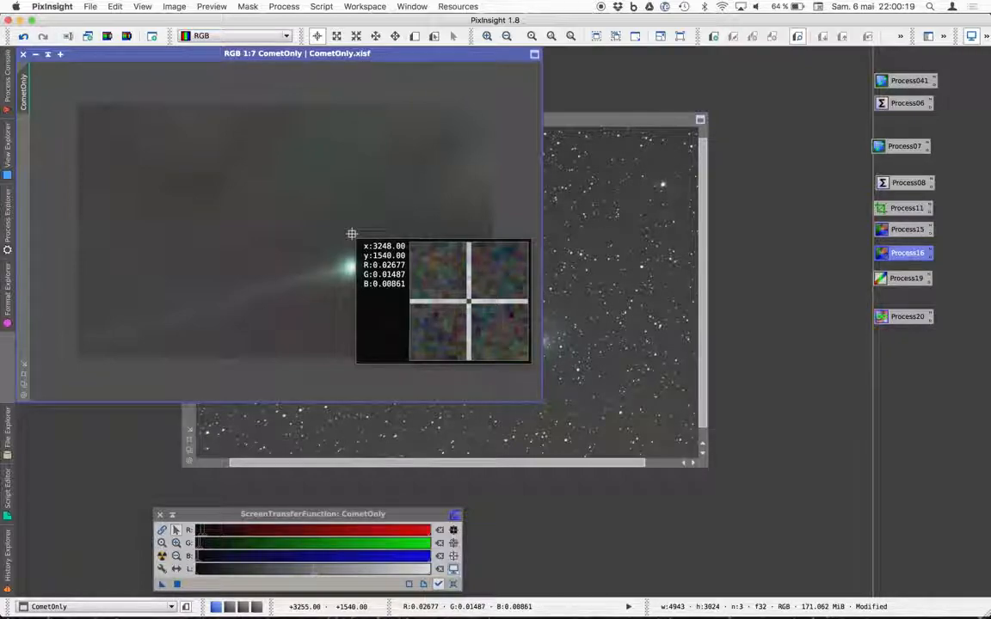
{"action": "left_click", "coordinate": [605, 224]}
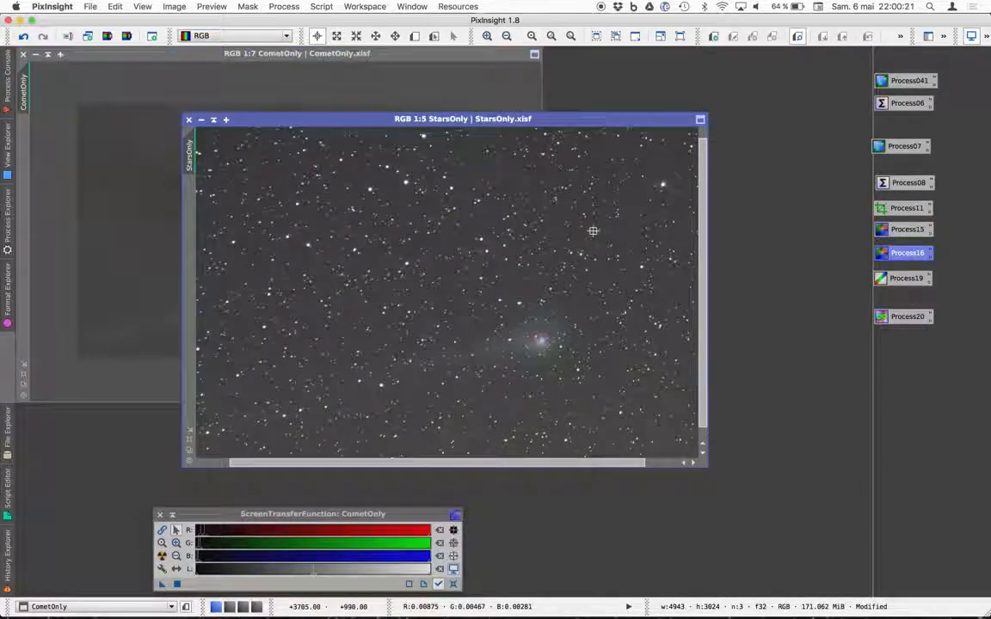
{"action": "left_click", "coordinate": [592, 231]}
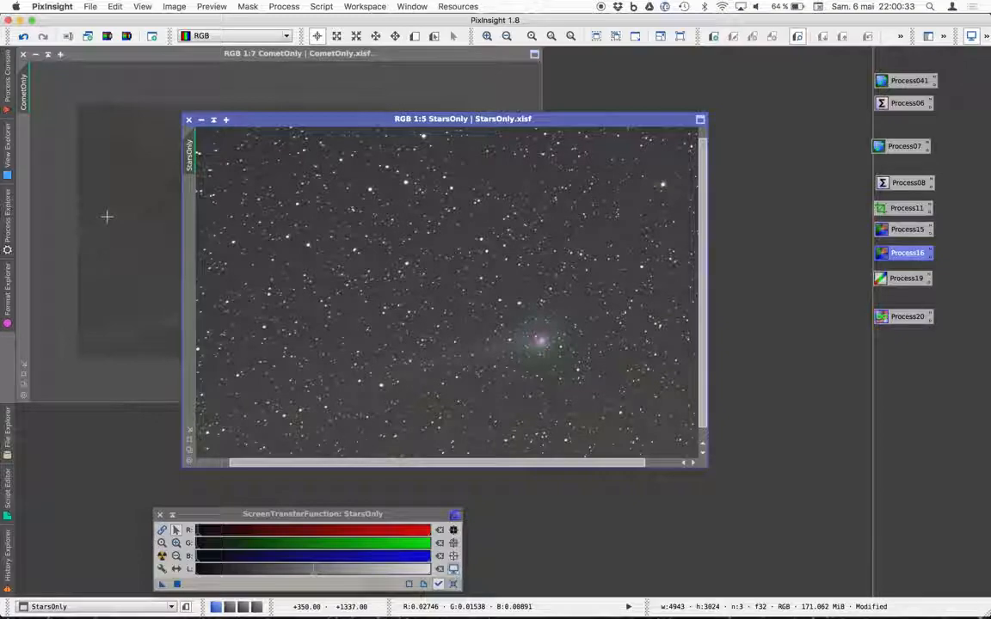
- Apply the saved Process19 LinearFit with StarsOnly as reference to CometOnly, auto-stretch its display, and close LinearFit
{"action": "left_click", "coordinate": [905, 278]}
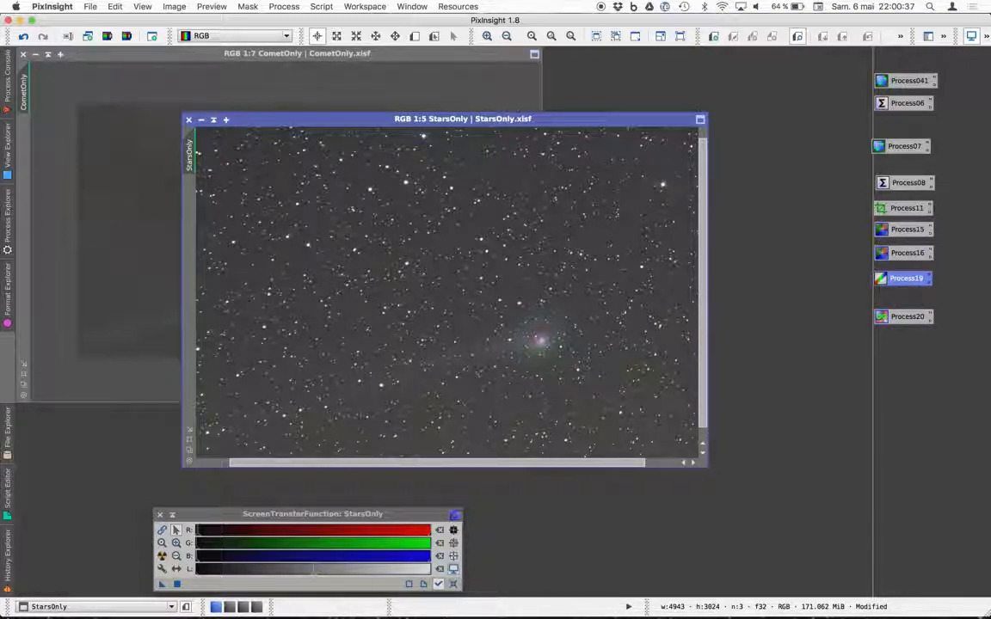
{"action": "double_click", "coordinate": [906, 278]}
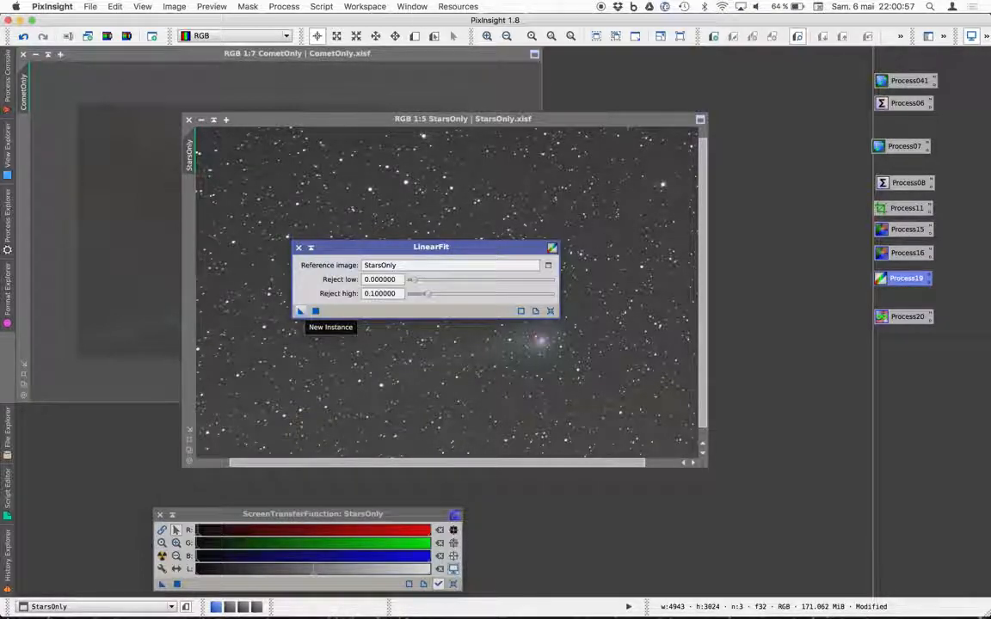
{"action": "left_click_drag", "start_coordinate": [301, 310], "coordinate": [157, 258]}
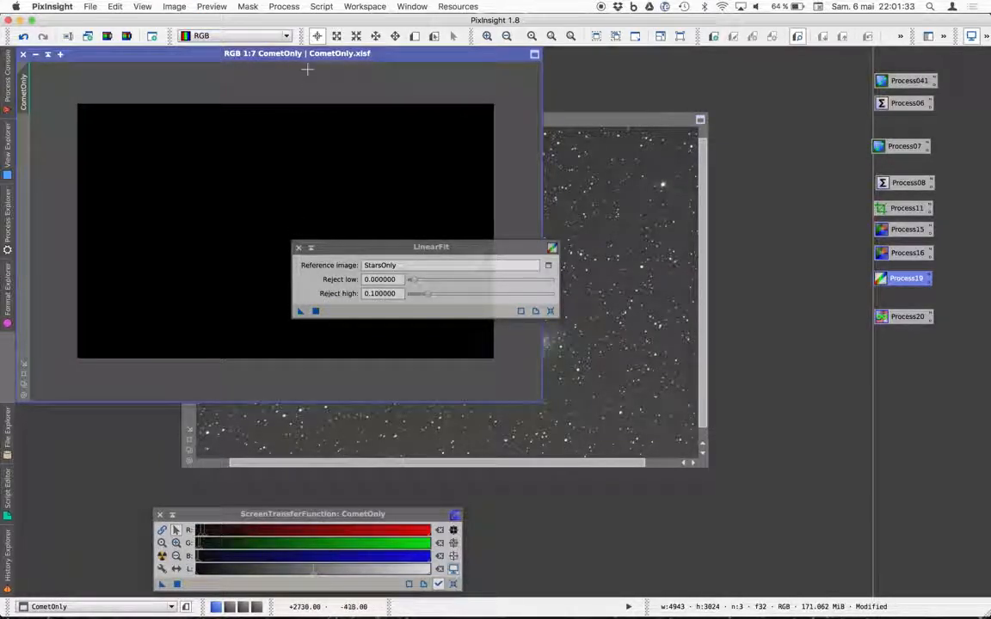
{"action": "key", "text": "super+a"}
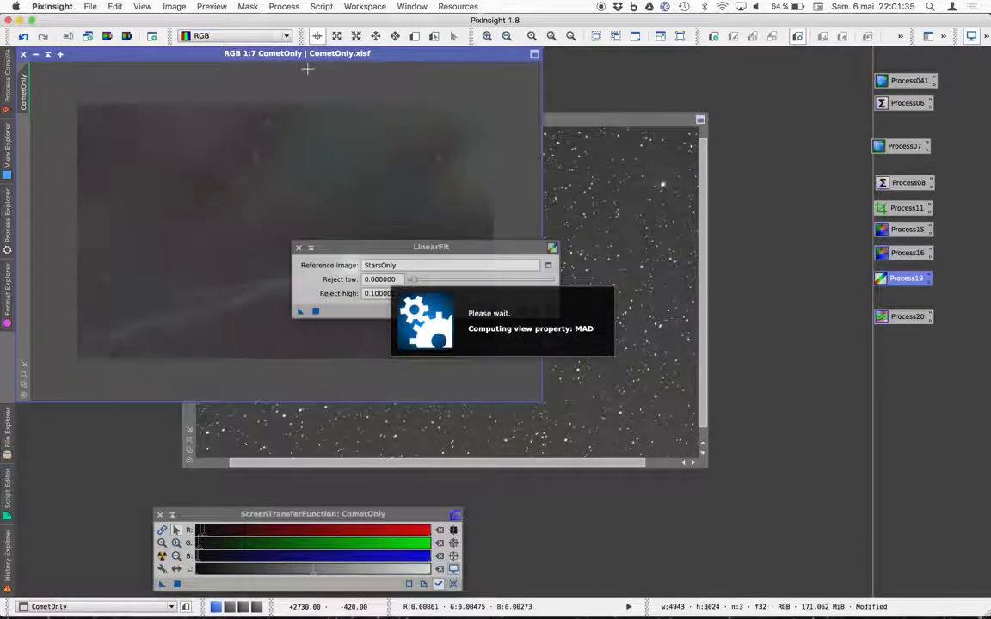
{"action": "left_click", "coordinate": [299, 248]}
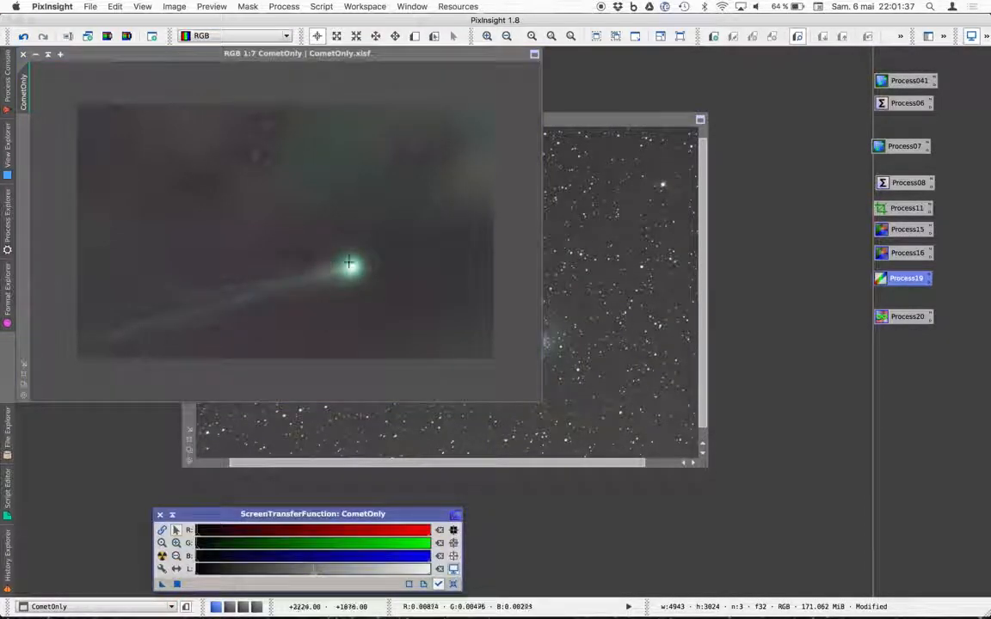
{"action": "left_click", "coordinate": [358, 236]}
{"action": "left_click", "coordinate": [306, 150]}
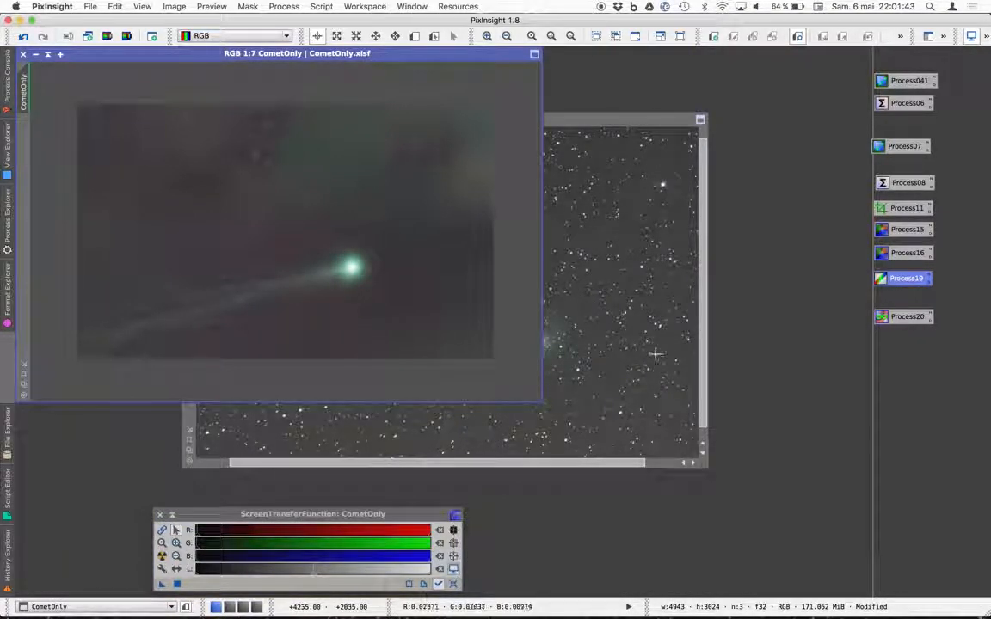
- Read the background RGB pixel values in StarsOnly to check them against the linear-fitted CometOnly, and return to CometOnly
{"action": "left_click", "coordinate": [581, 307]}
{"action": "left_click", "coordinate": [581, 307]}
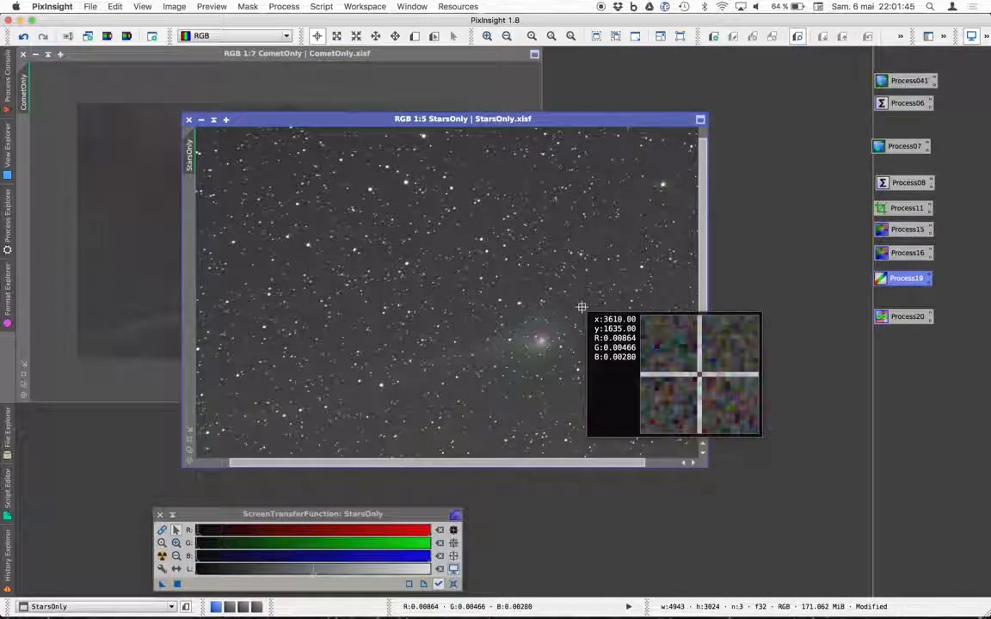
{"action": "left_click_drag", "start_coordinate": [581, 307], "coordinate": [514, 267]}
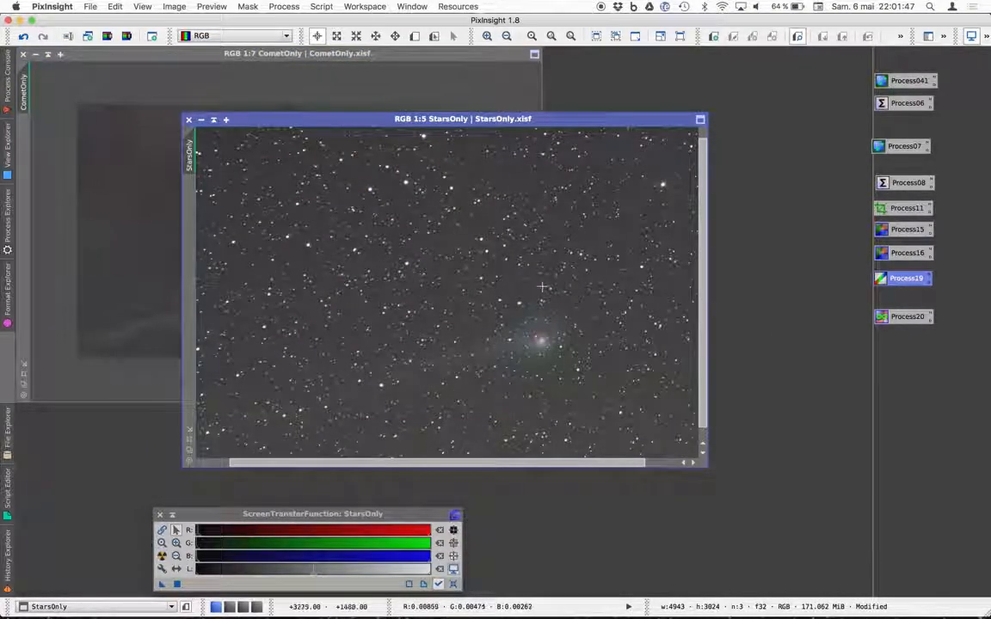
{"action": "left_click", "coordinate": [358, 81]}
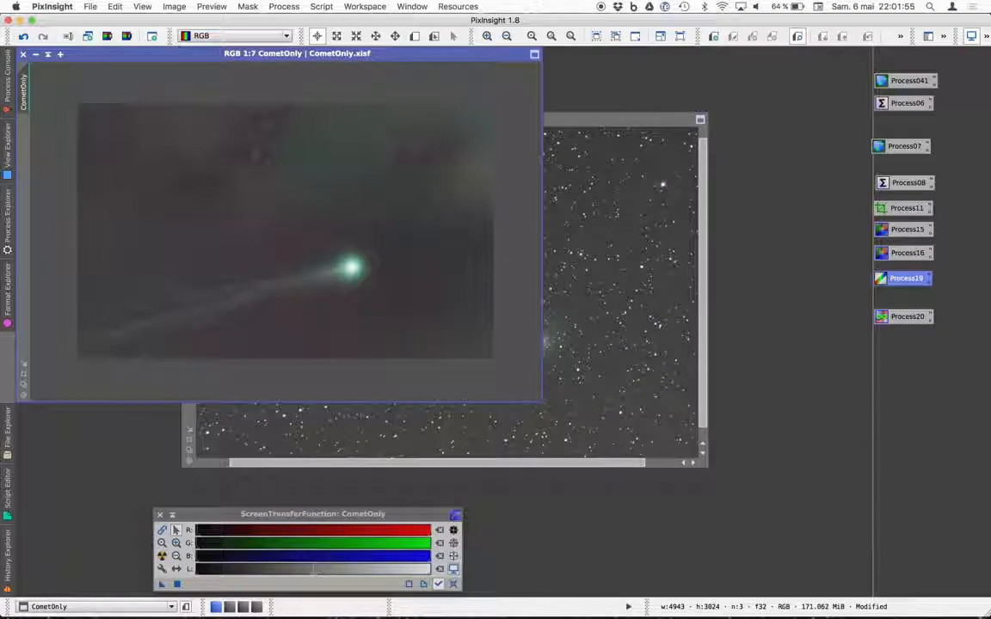
- Run the saved Process20 PixelMath expression CometOnly*15+StarsOnly, with Create new image as destination, to merge both images
{"action": "double_click", "coordinate": [906, 278]}
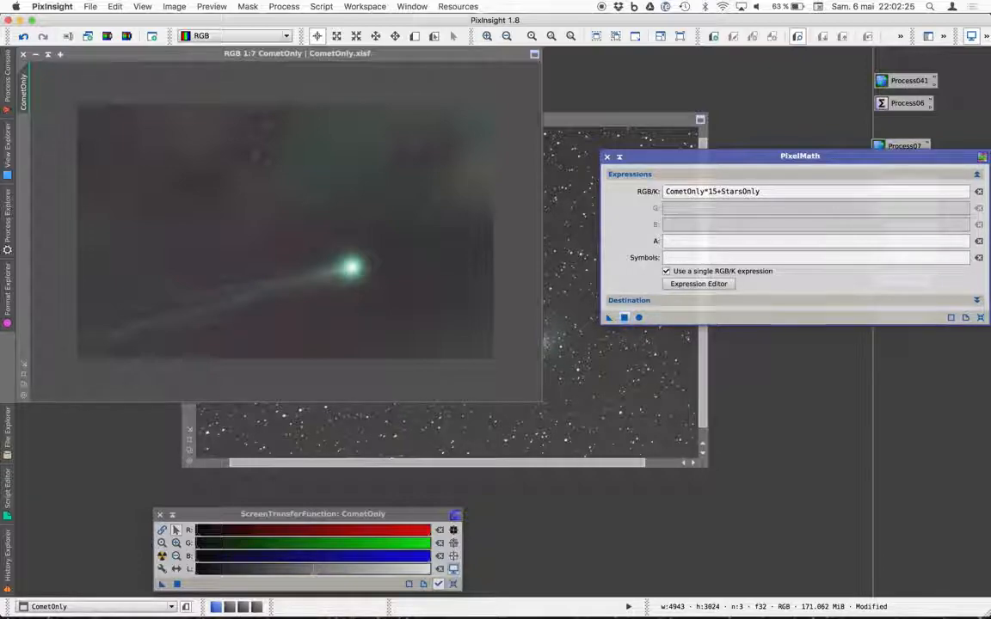
{"action": "left_click", "coordinate": [976, 300]}
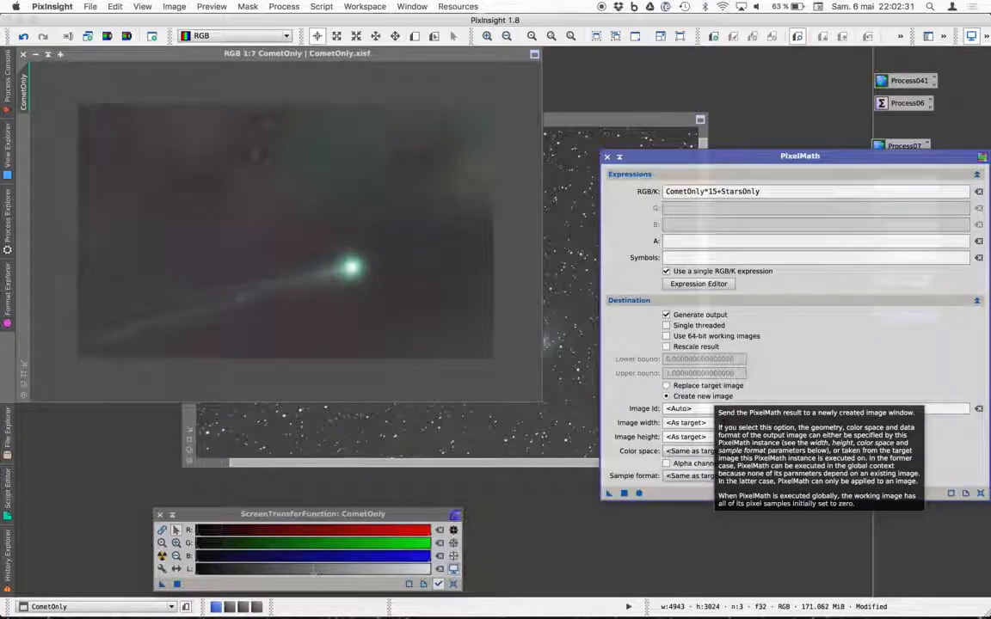
{"action": "left_click", "coordinate": [624, 493]}
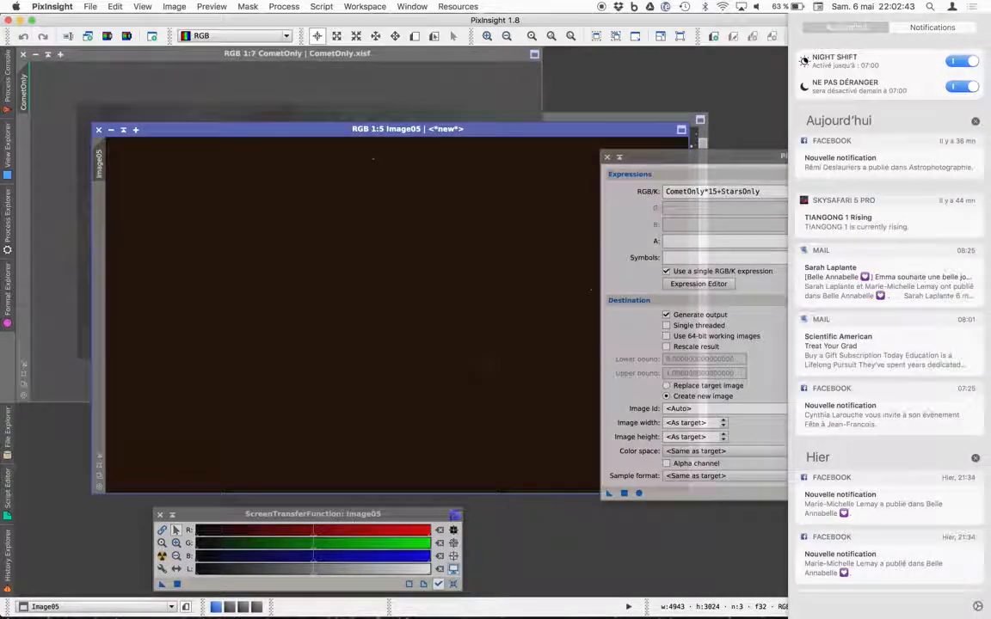
- Turn off the Mac's Night Shift for accurate screen colours and return to the merged image
{"action": "left_click", "coordinate": [961, 62]}
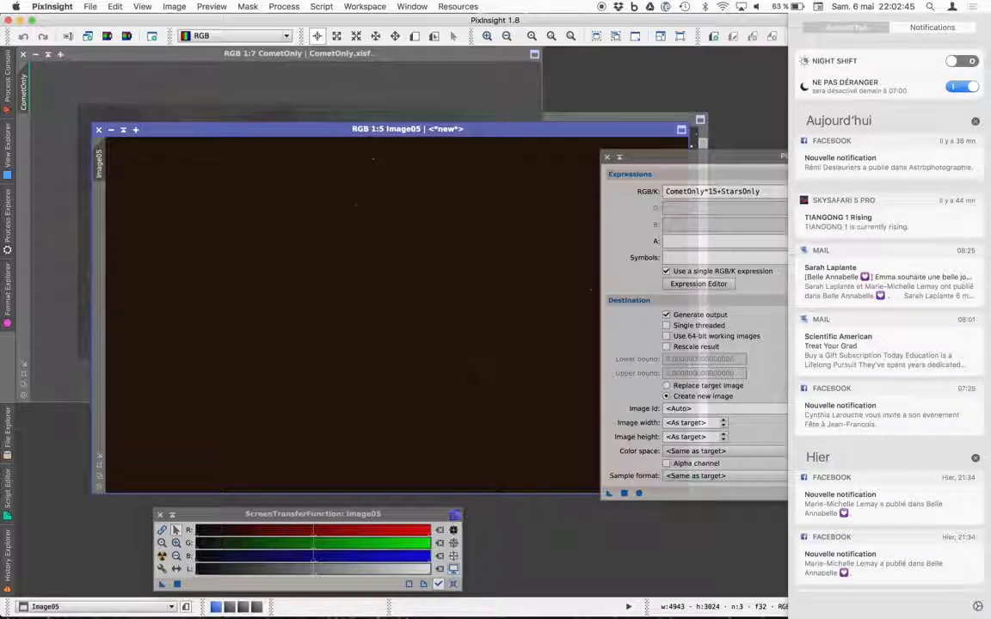
{"action": "left_click", "coordinate": [356, 205]}
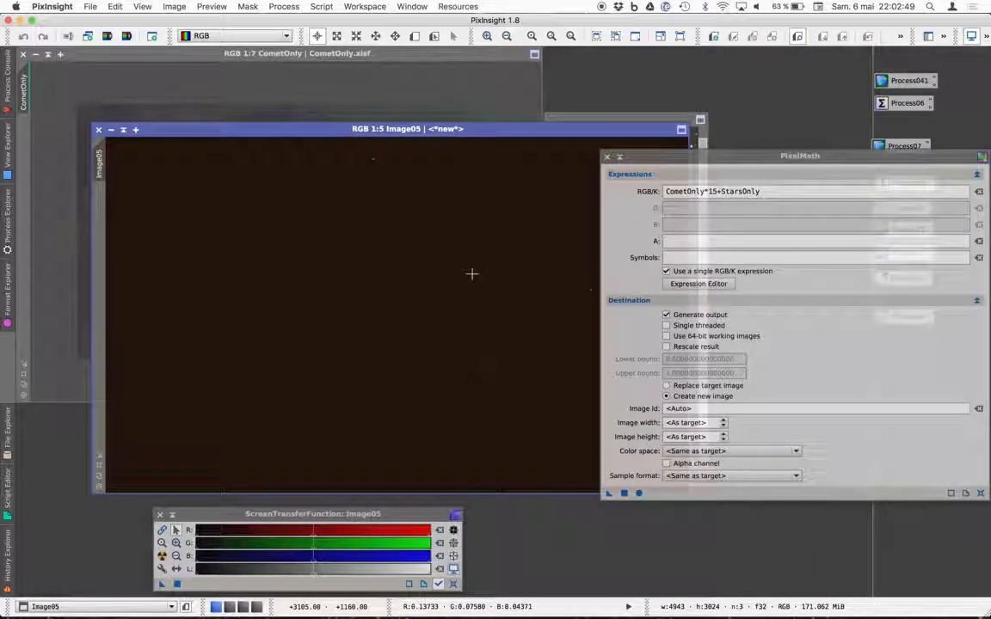
- Auto-stretch the merged image's display, inspect its stars and the comet's tail at several magnifications, and close PixelMath
{"action": "scroll", "coordinate": [436, 178], "scroll_direction": "up", "scroll_amount": 1}
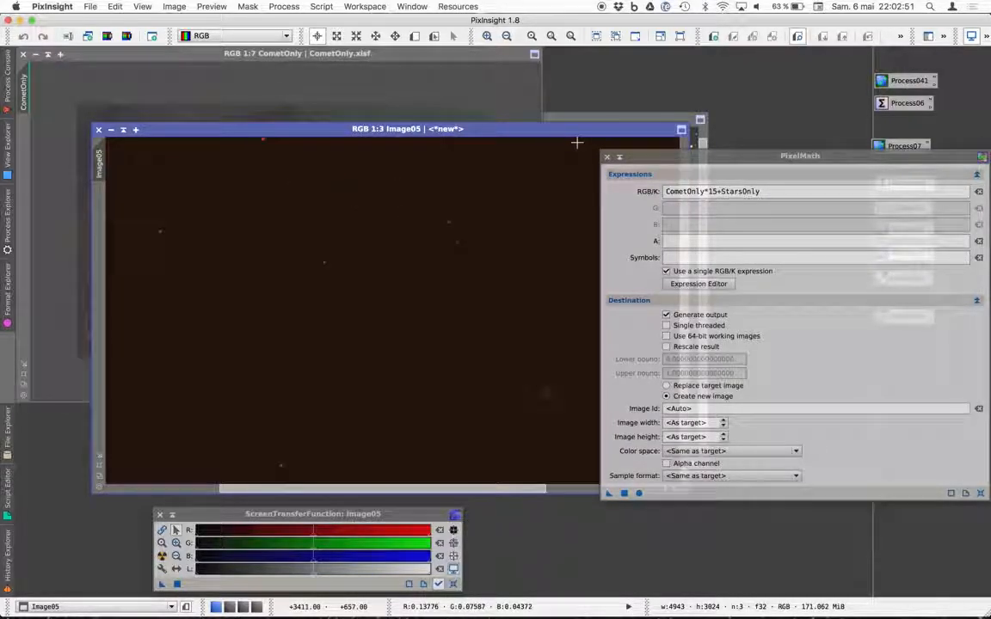
{"action": "scroll", "coordinate": [551, 190], "scroll_direction": "up", "scroll_amount": 2}
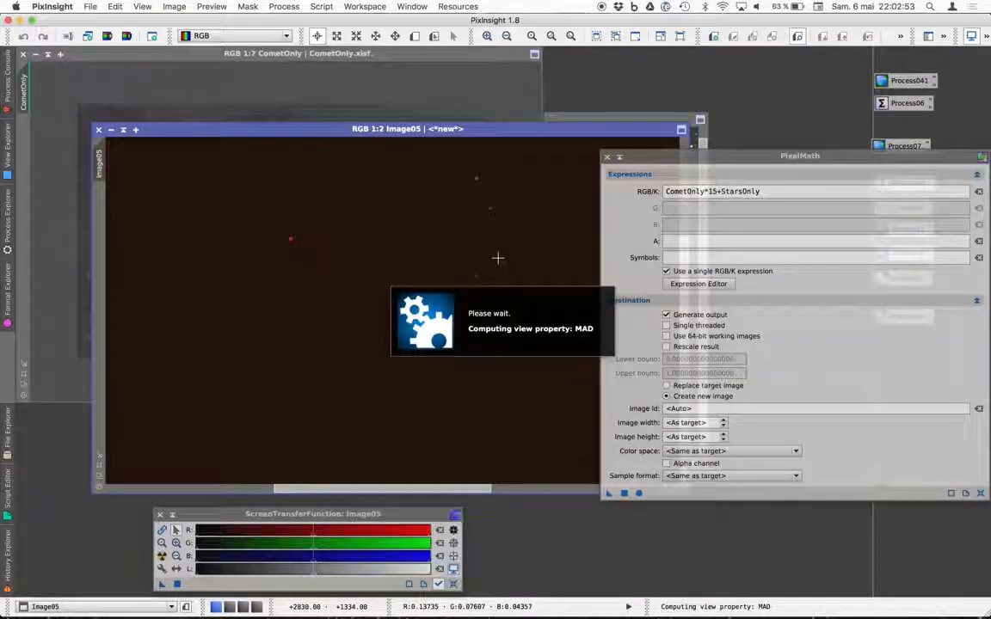
{"action": "scroll", "coordinate": [484, 280], "scroll_direction": "down", "scroll_amount": 2}
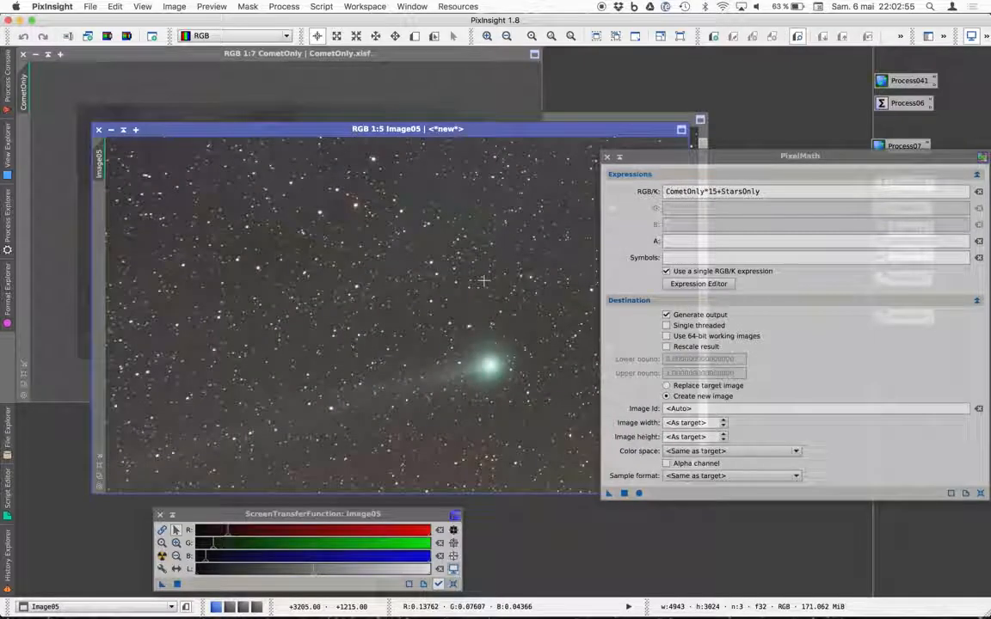
{"action": "scroll", "coordinate": [484, 280], "scroll_direction": "down", "scroll_amount": 2}
{"action": "scroll", "coordinate": [484, 280], "scroll_direction": "down", "scroll_amount": 1}
{"action": "scroll", "coordinate": [483, 280], "scroll_direction": "up", "scroll_amount": 1}
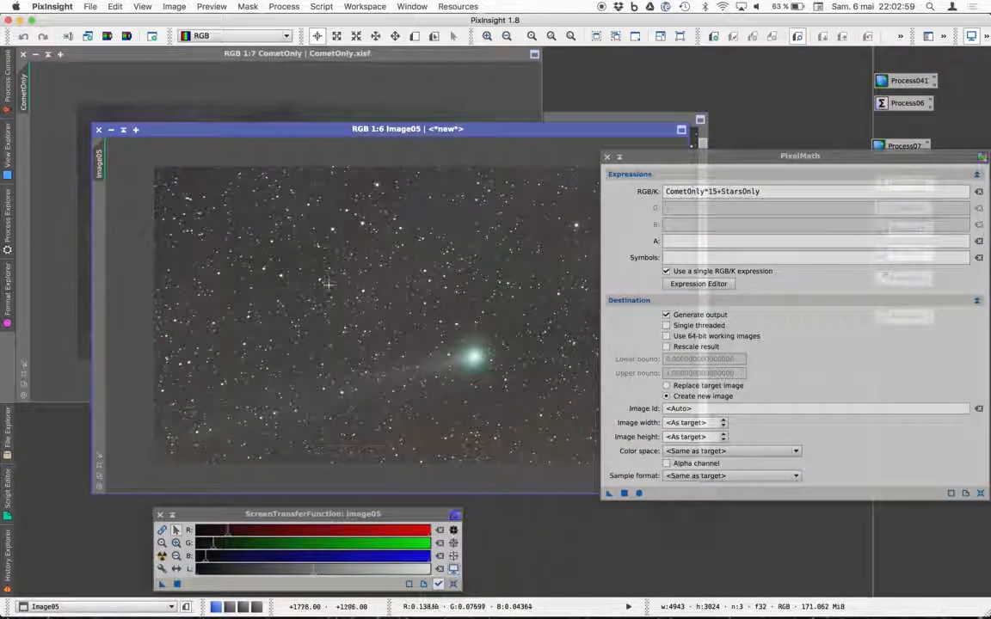
{"action": "scroll", "coordinate": [329, 273], "scroll_direction": "up", "scroll_amount": 4}
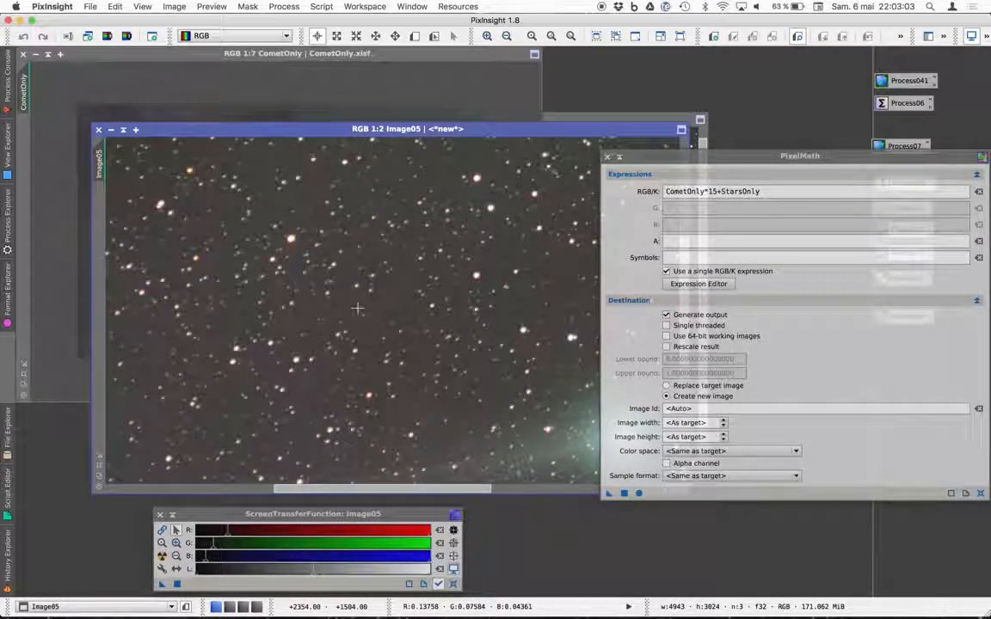
{"action": "scroll", "coordinate": [357, 308], "scroll_direction": "down", "scroll_amount": 2}
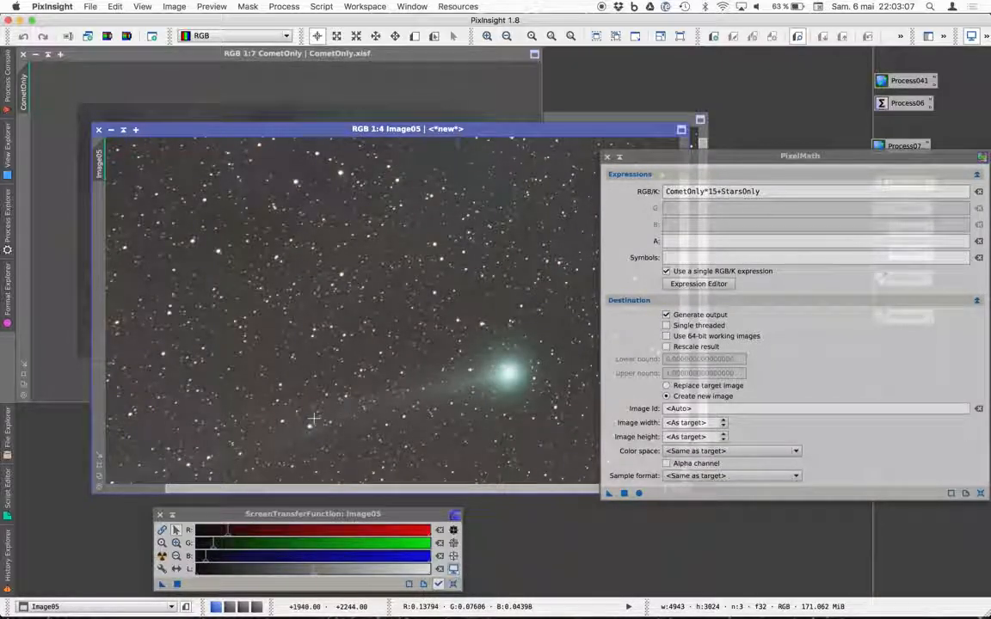
{"action": "scroll", "coordinate": [312, 419], "scroll_direction": "down", "scroll_amount": 1}
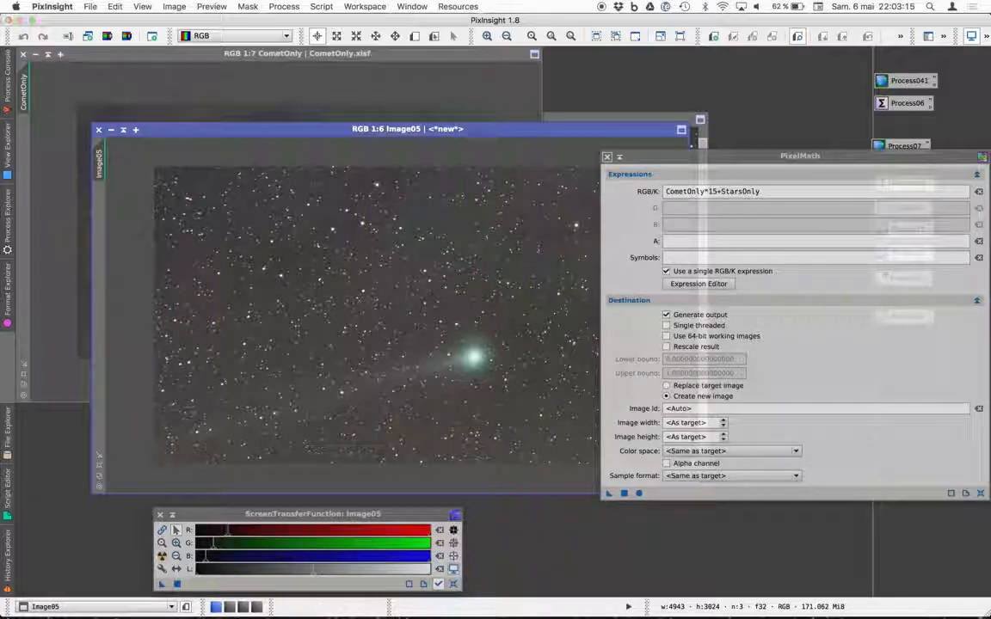
{"action": "left_click", "coordinate": [607, 158]}
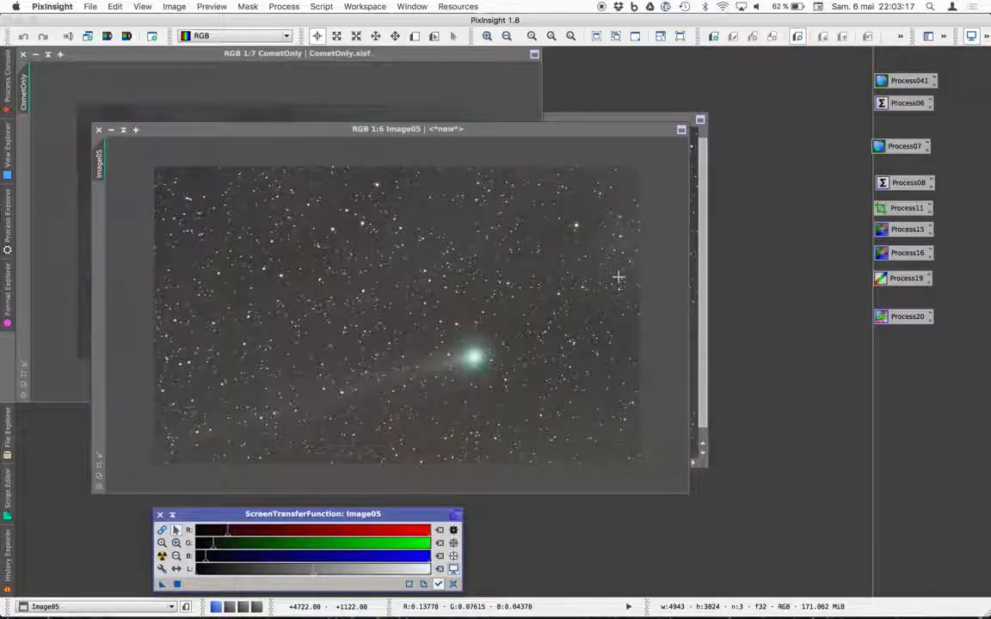